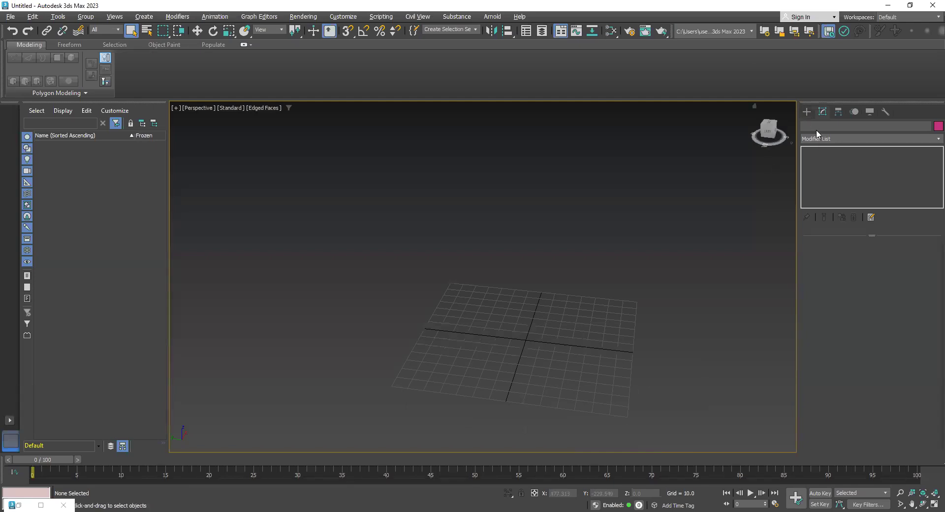
# Step: Create a standard primitive box about 69 long, 82 wide and 78 high on the grid
pyautogui.click(806, 112)
pyautogui.click(839, 176)
pyautogui.moveTo(494, 302); pyautogui.dragTo(582, 374)
pyautogui.click(597, 268)
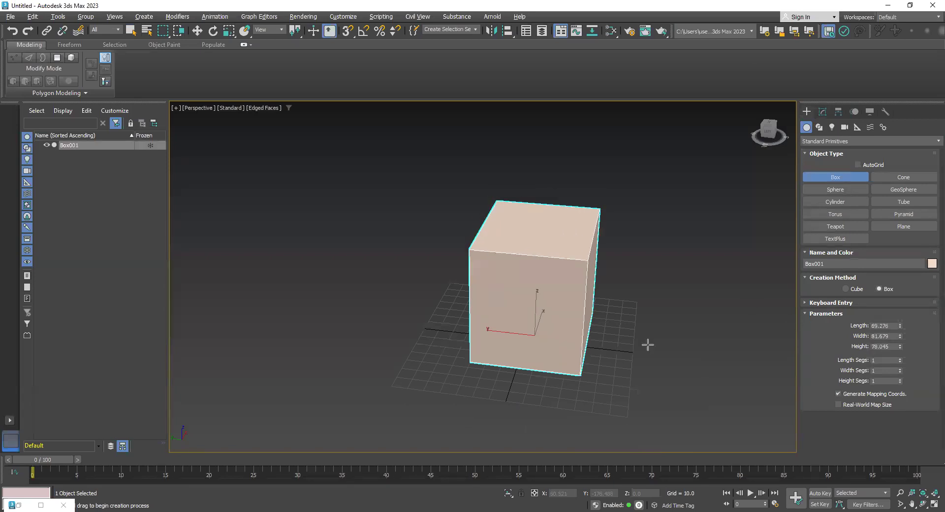
# Step: Add a new Physical Material in the Slate Material Editor and assign it to the box
pyautogui.press('m')
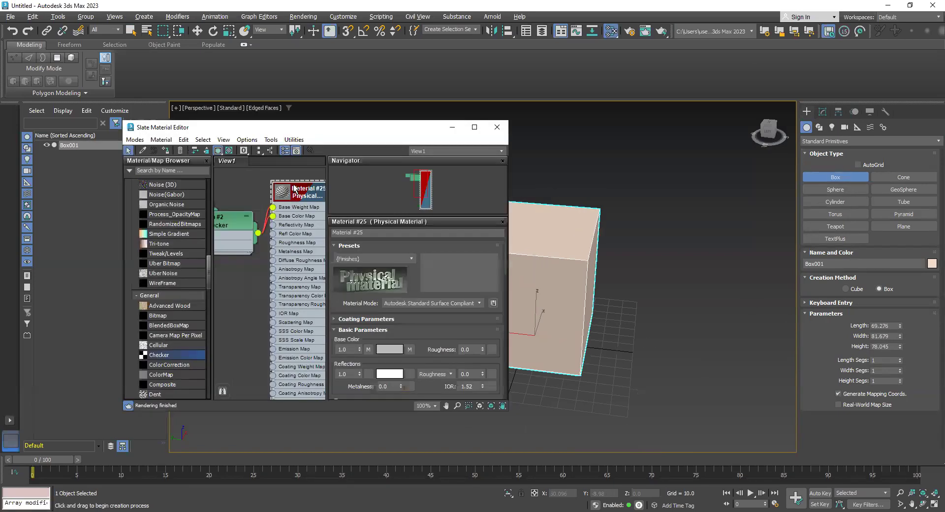
pyautogui.moveTo(260, 364); pyautogui.dragTo(258, 369, button='middle')
pyautogui.scroll(15, 174, 253)
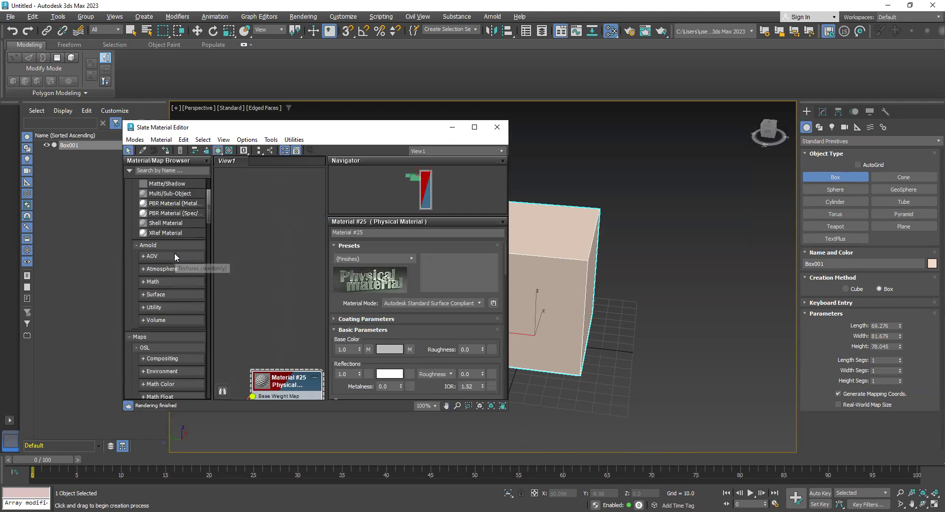
pyautogui.moveTo(168, 206); pyautogui.dragTo(276, 208)
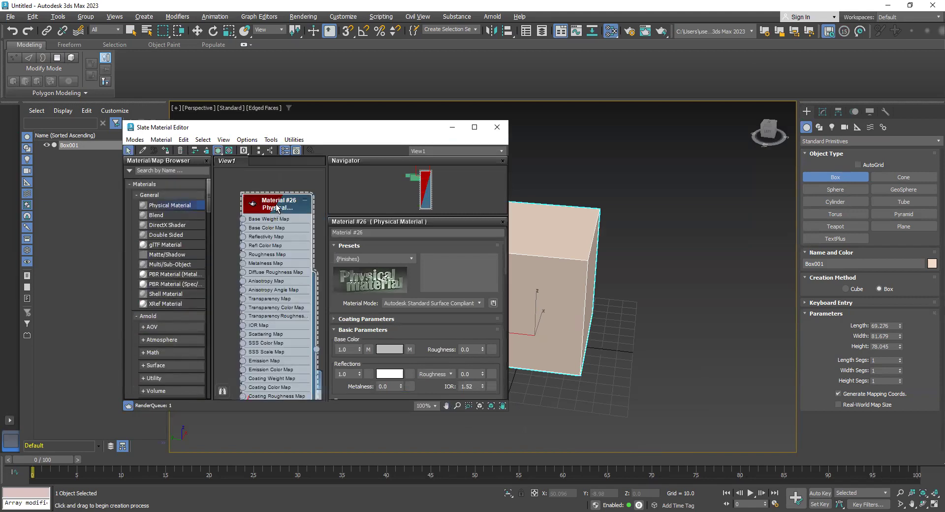
pyautogui.click(166, 150)
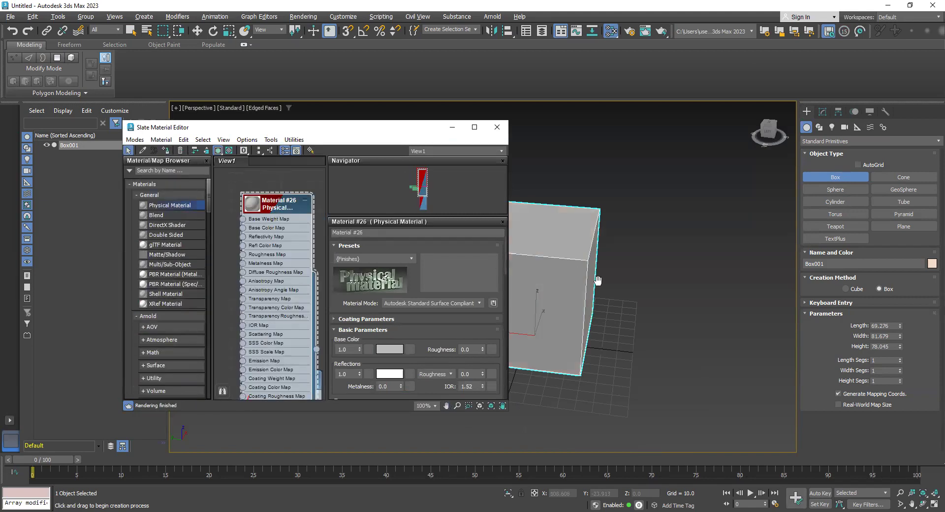
pyautogui.moveTo(597, 280); pyautogui.dragTo(653, 292, button='middle')
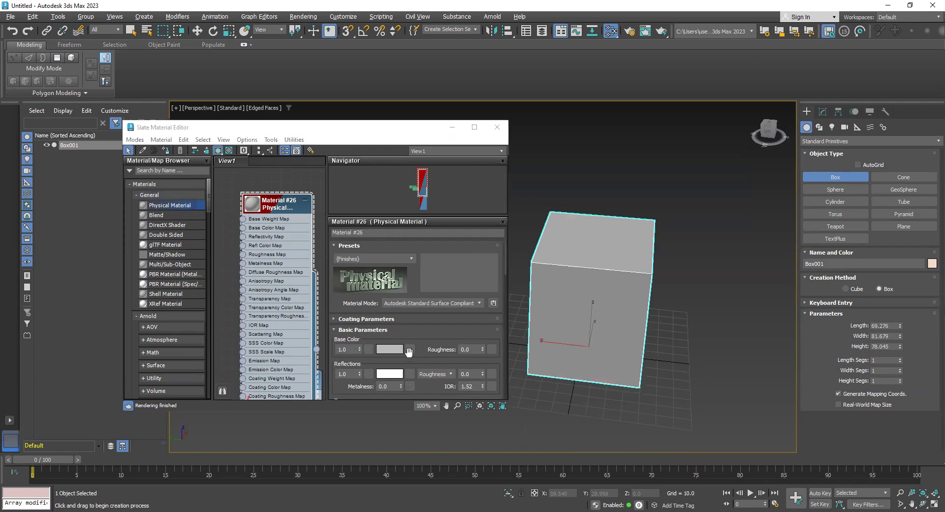
# Step: Load the bitmap cocoa-bean-grunge-background_1441-86 from the 3D_Model_INPUT folder as the material's base color map
pyautogui.click(409, 349)
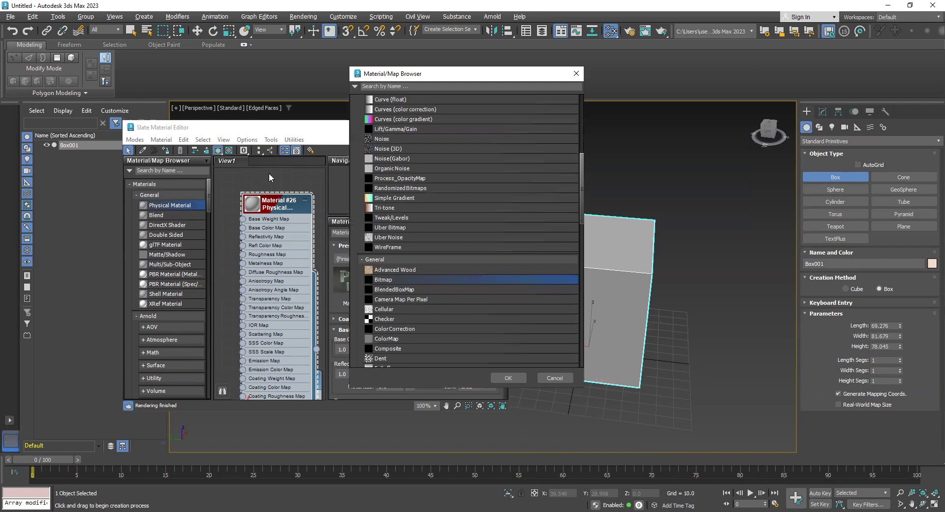
pyautogui.press('Return')
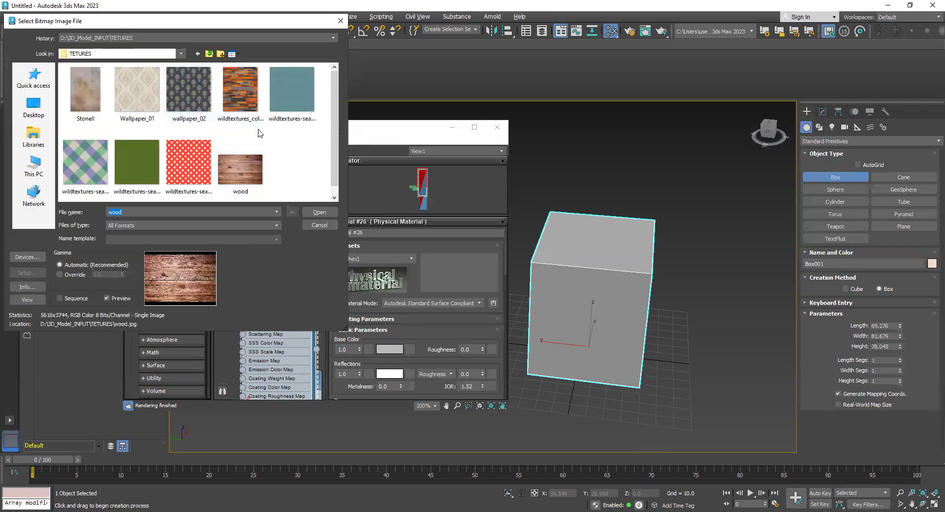
pyautogui.click(210, 53)
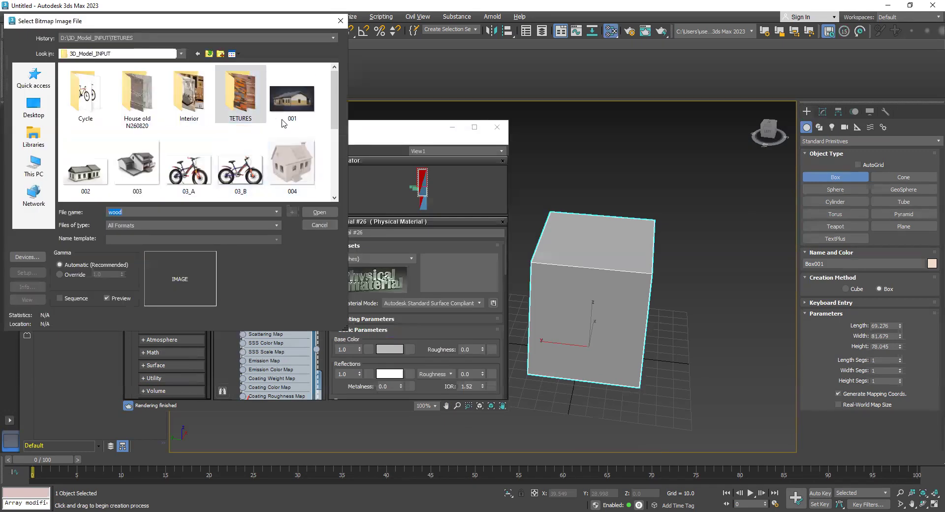
pyautogui.scroll(-2, 283, 122)
pyautogui.click(196, 160)
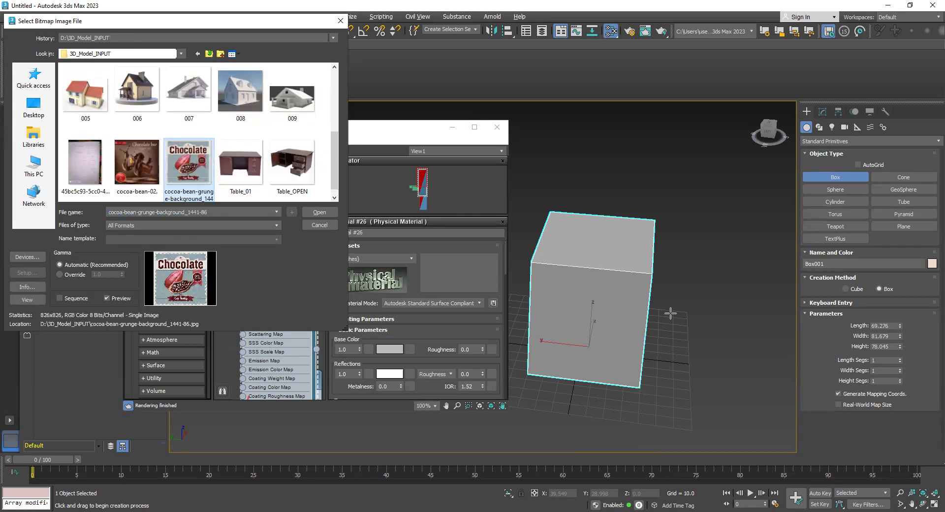
# Step: Inspect how the chocolate texture is mapped on the different sides of the box
pyautogui.keyDown('alt'); pyautogui.moveTo(612, 296); pyautogui.dragTo(621, 239, button='middle'); pyautogui.keyUp('alt')
pyautogui.keyDown('alt'); pyautogui.moveTo(674, 259); pyautogui.dragTo(698, 322, button='middle'); pyautogui.keyUp('alt')
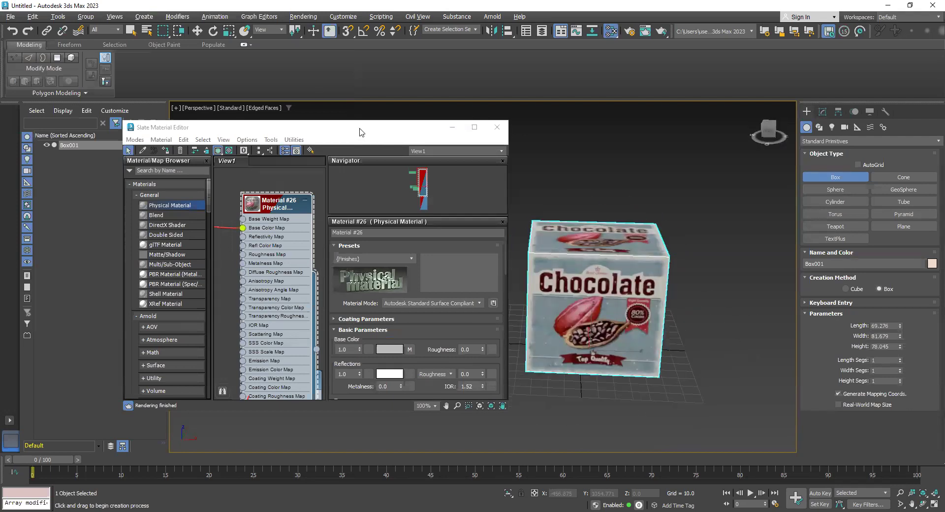
pyautogui.moveTo(362, 133); pyautogui.dragTo(291, 118)
pyautogui.keyDown('alt'); pyautogui.moveTo(570, 301); pyautogui.dragTo(551, 326, button='middle'); pyautogui.keyUp('alt')
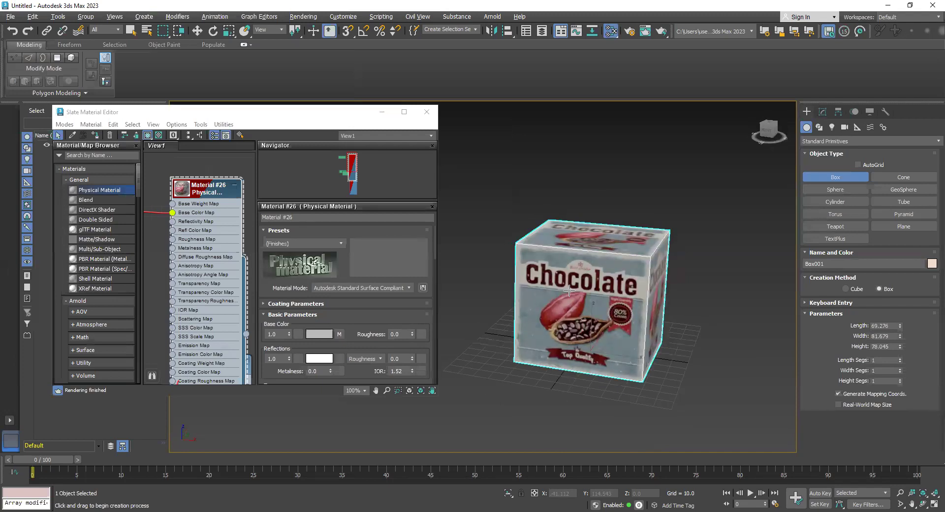
pyautogui.keyDown('alt'); pyautogui.moveTo(597, 306); pyautogui.dragTo(559, 208, button='middle'); pyautogui.keyUp('alt')
pyautogui.keyDown('alt'); pyautogui.moveTo(589, 341); pyautogui.dragTo(676, 334, button='middle'); pyautogui.keyUp('alt')
pyautogui.keyDown('alt'); pyautogui.moveTo(668, 276); pyautogui.dragTo(544, 305, button='middle'); pyautogui.keyUp('alt')
# Step: Apply an Unwrap UVW modifier to the box
pyautogui.click(626, 306)
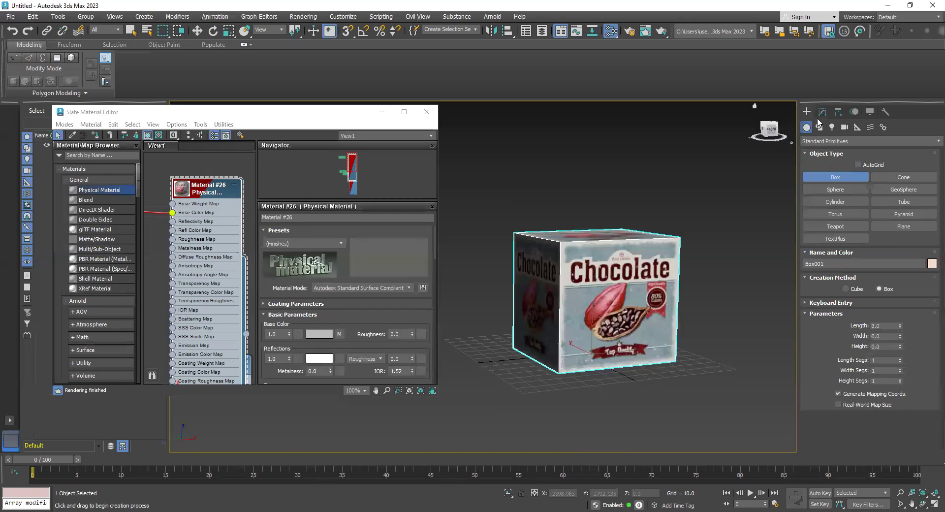
pyautogui.click(823, 112)
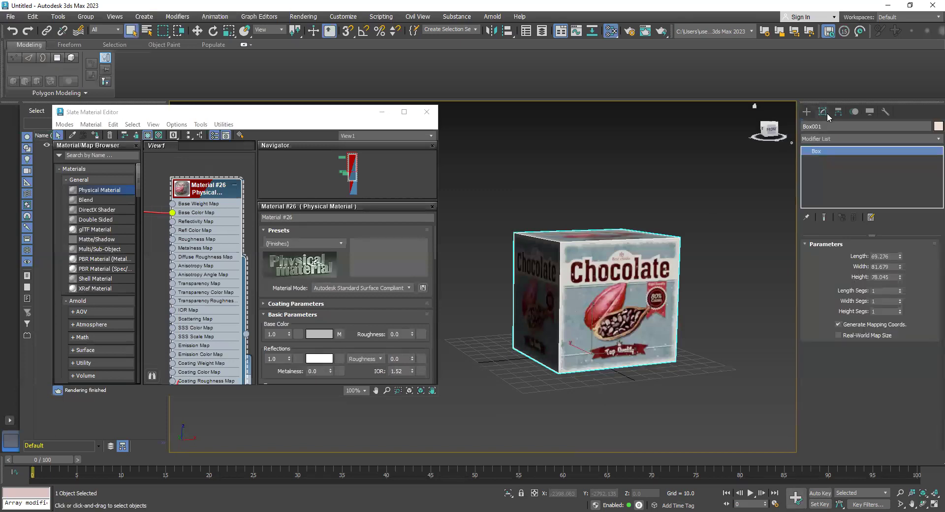
pyautogui.click(837, 139)
pyautogui.write('u')
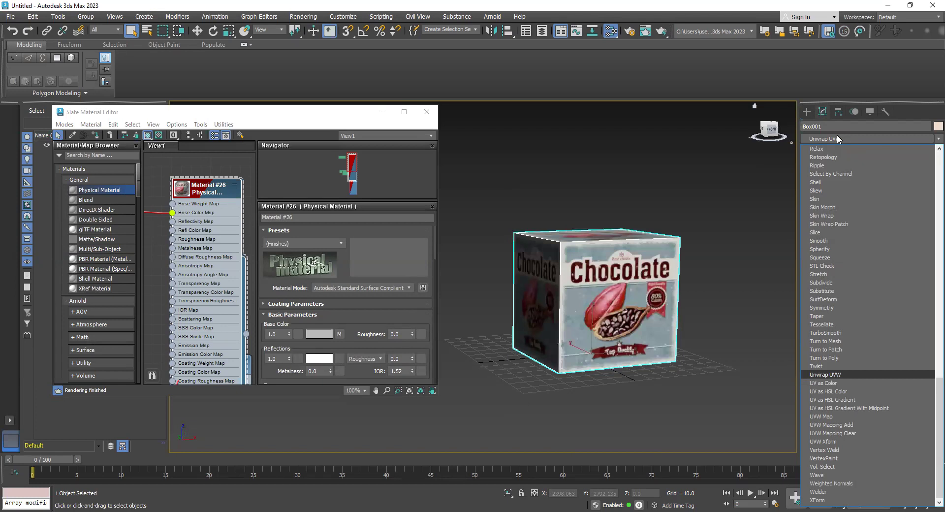
pyautogui.press('Return')
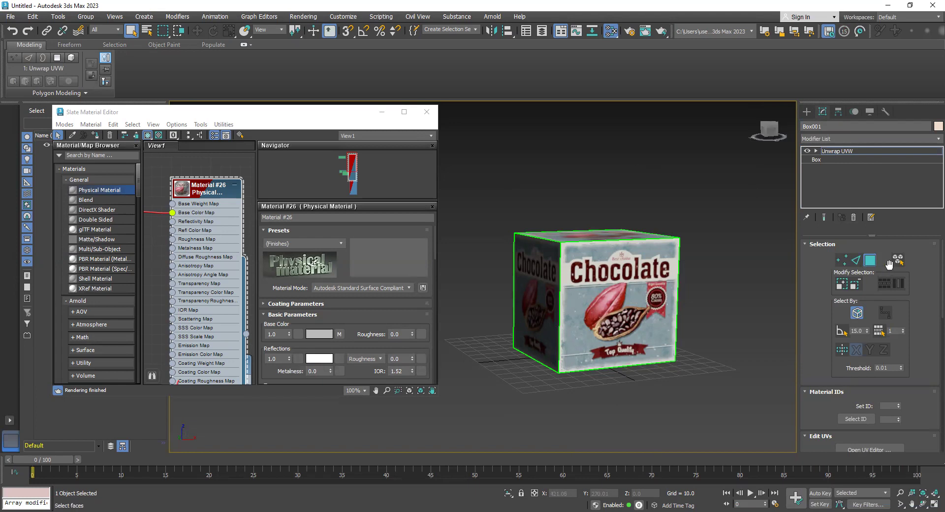
# Step: Open the UV Editor from the box's Unwrap UVW modifier, with the whole texture square in view
pyautogui.scroll(-3, 824, 224)
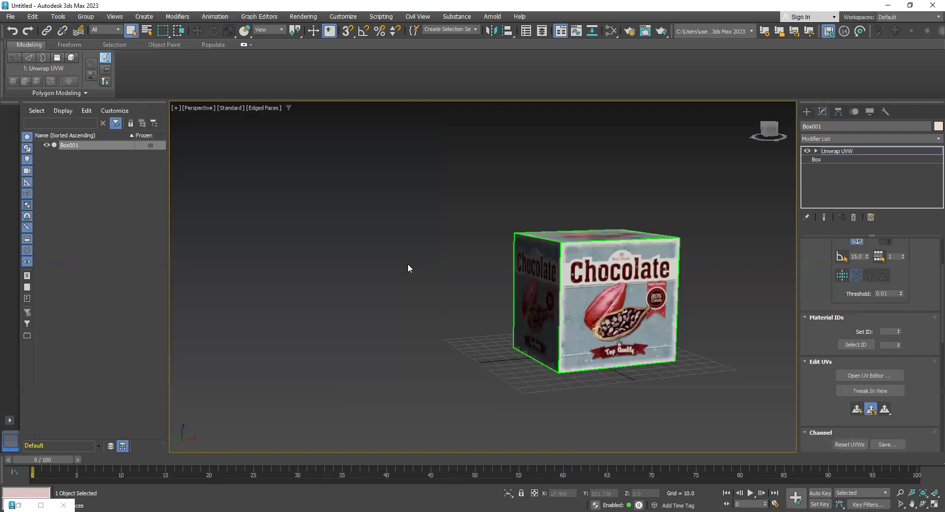
pyautogui.click(867, 157)
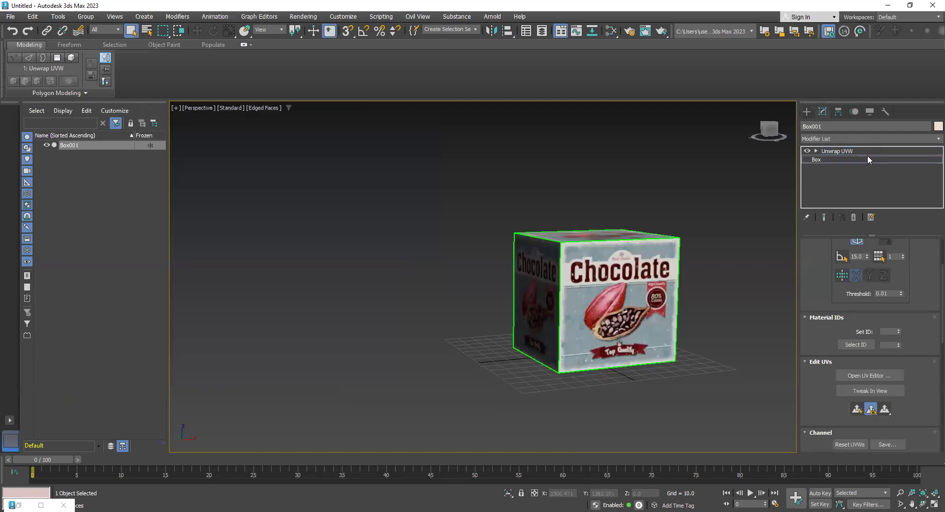
pyautogui.press('Return')
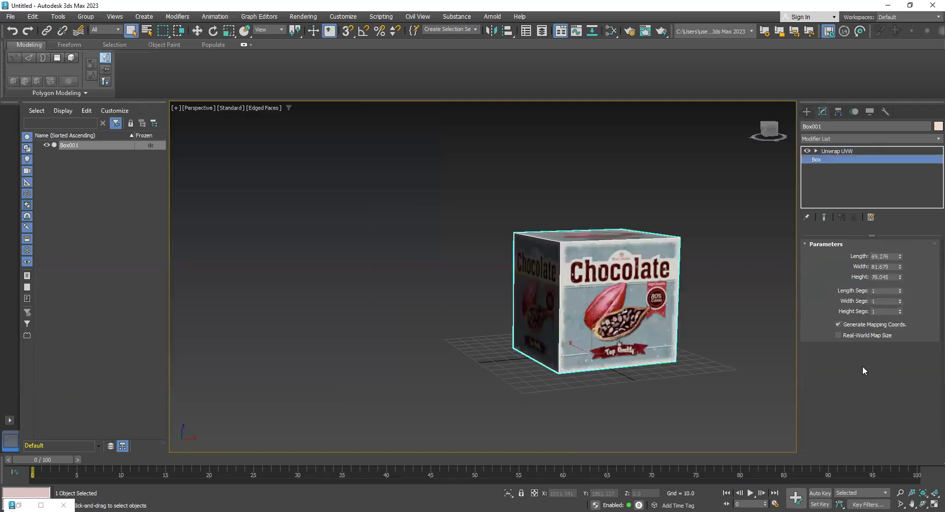
pyautogui.click(852, 152)
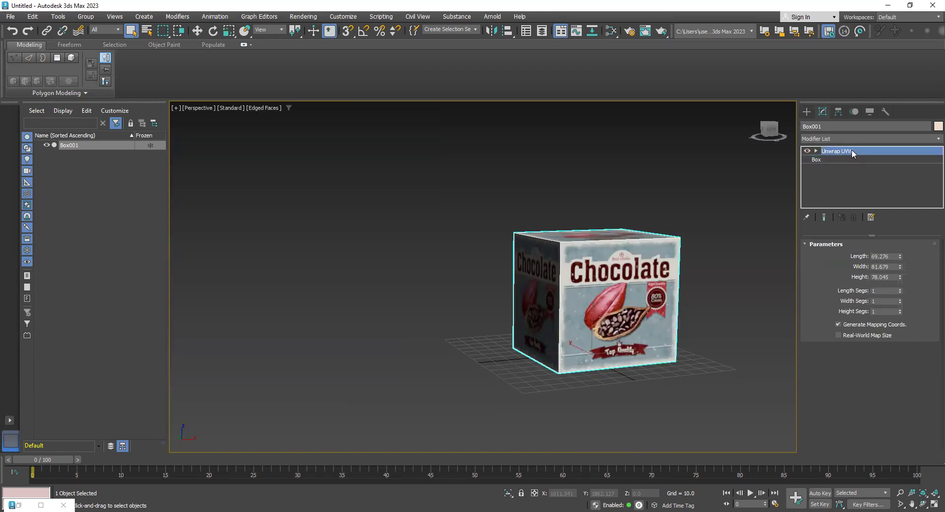
pyautogui.scroll(-1, 812, 264)
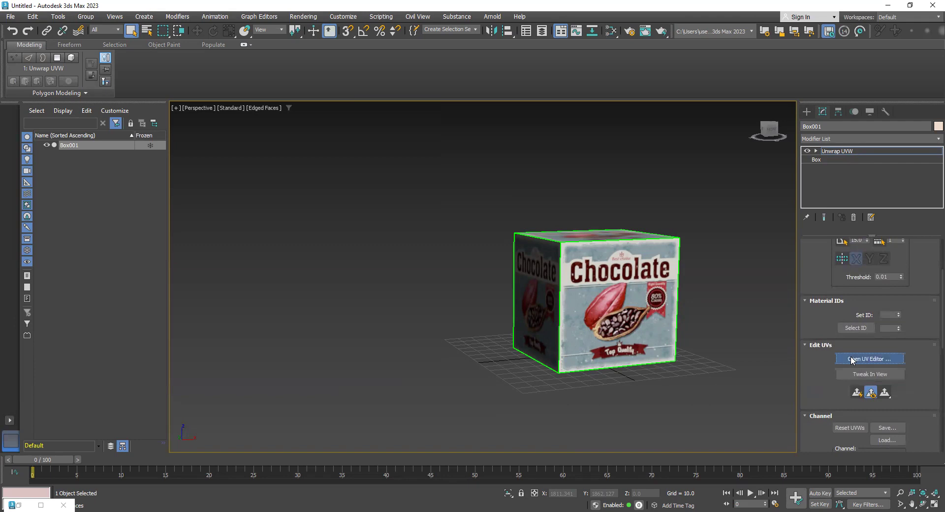
pyautogui.click(853, 359)
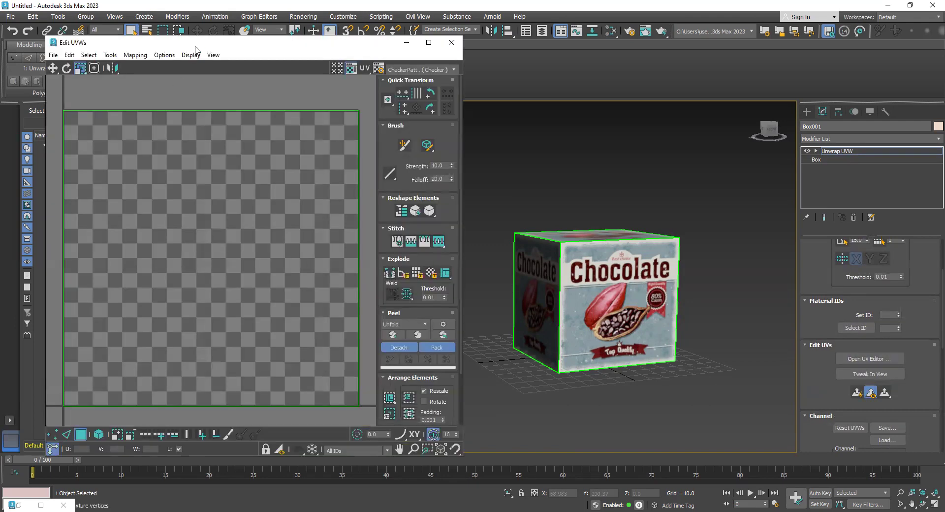
pyautogui.moveTo(204, 45); pyautogui.dragTo(227, 50)
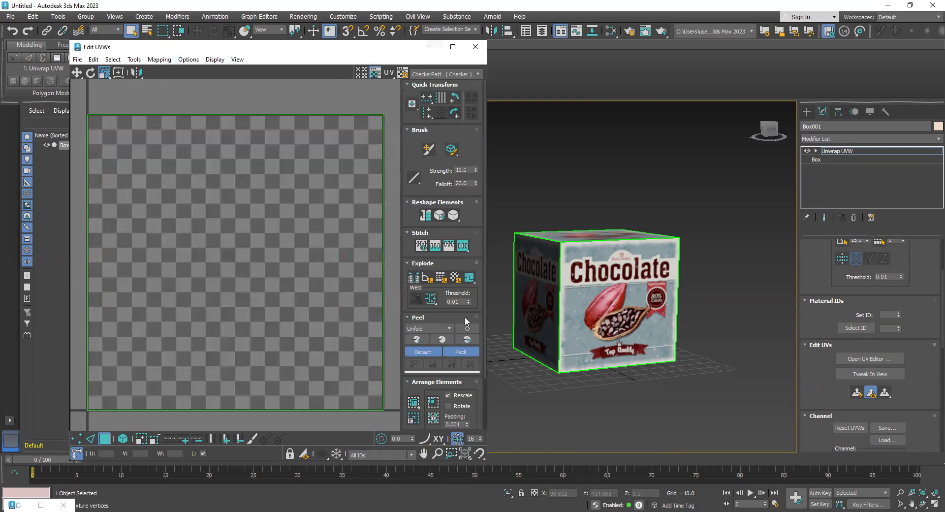
pyautogui.scroll(-3, 268, 276)
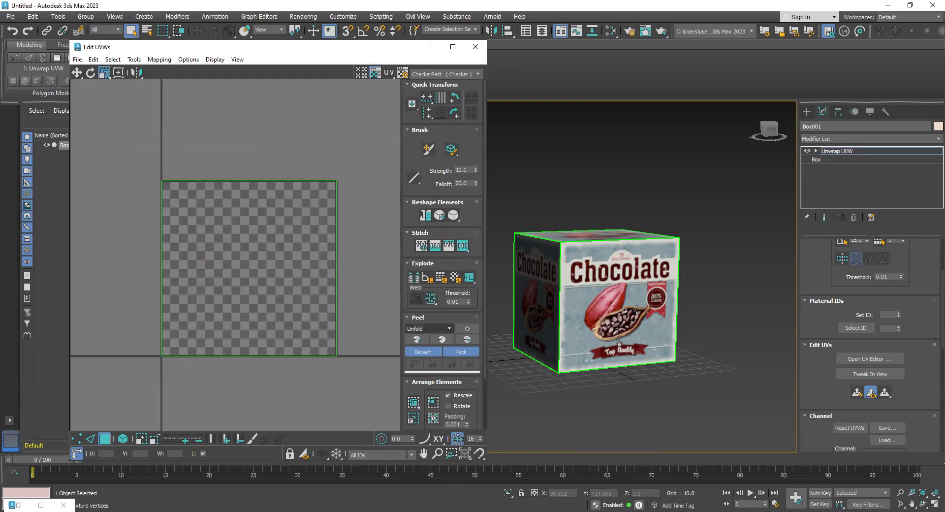
# Step: Select the box's top face and move its UV polygon up and right, mostly off the texture square
pyautogui.keyDown('alt'); pyautogui.moveTo(718, 350); pyautogui.dragTo(660, 237, button='middle'); pyautogui.keyUp('alt')
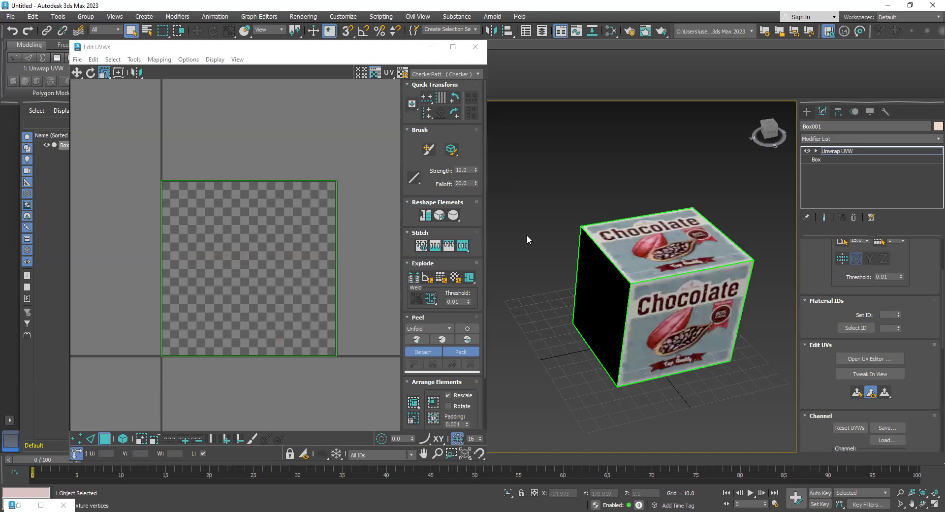
pyautogui.click(662, 232)
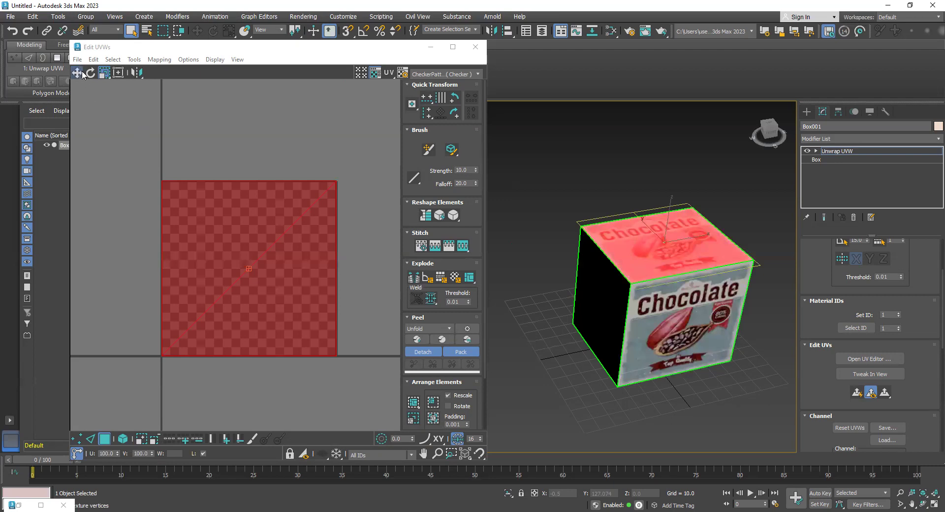
pyautogui.press('w')
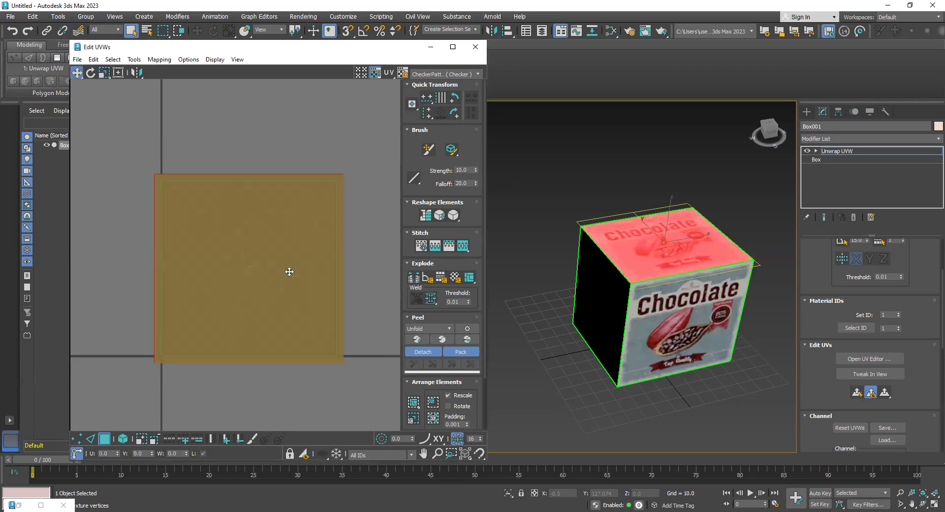
pyautogui.moveTo(203, 261); pyautogui.dragTo(335, 118)
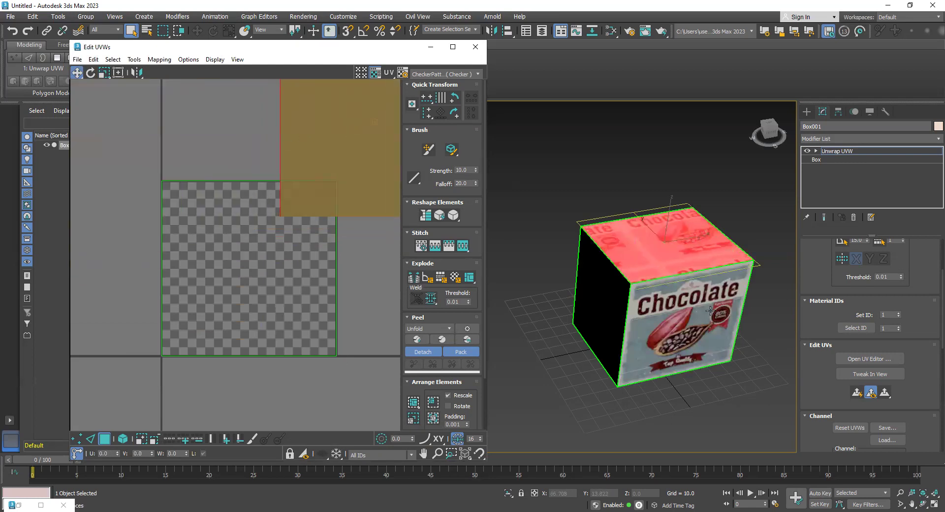
# Step: Select the box's front face and move its UV polygon left, partly outside the texture square
pyautogui.click(710, 310)
pyautogui.moveTo(276, 288); pyautogui.dragTo(169, 309)
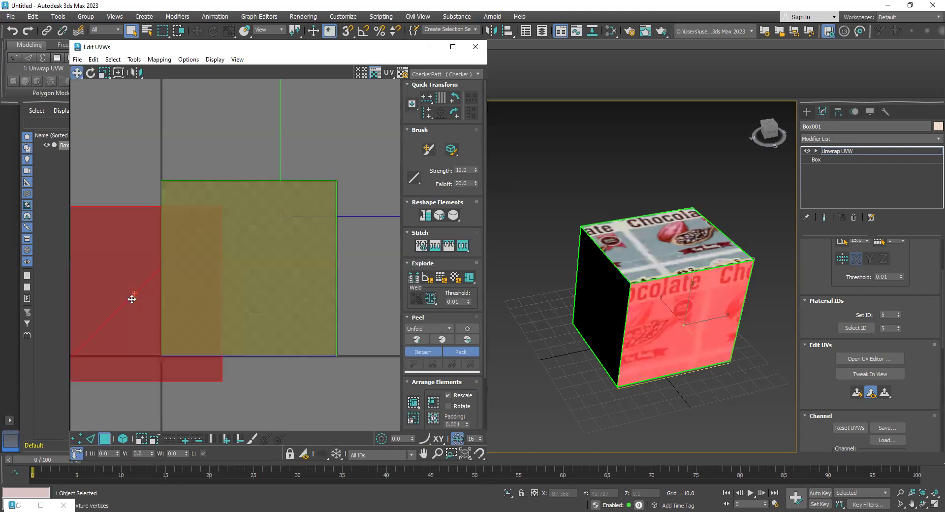
pyautogui.keyDown('alt'); pyautogui.moveTo(592, 332); pyautogui.dragTo(586, 352, button='middle'); pyautogui.keyUp('alt')
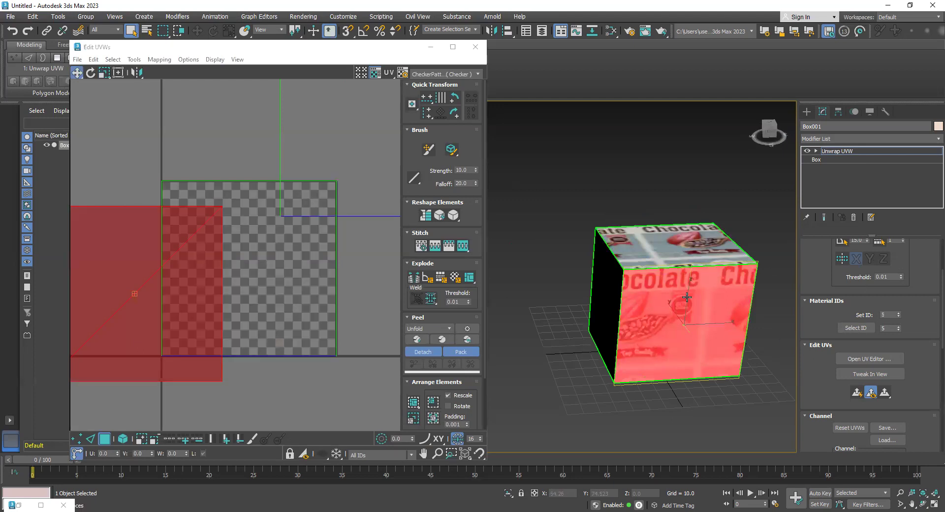
# Step: Check which box faces the UV polygons belong to and view the unfolded-box reference screenshot in Paint
pyautogui.moveTo(272, 299)
pyautogui.mouseDown(button='middle')
pyautogui.moveTo(305, 277)
pyautogui.moveTo(276, 293)
pyautogui.mouseUp(button='middle')
pyautogui.scroll(1, 305, 277)
pyautogui.scroll(-1, 305, 277)
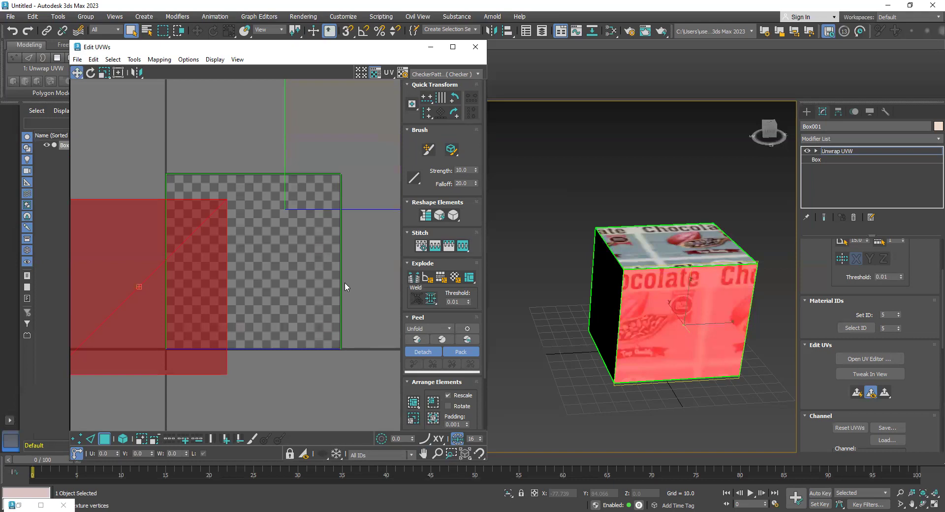
pyautogui.click(288, 325)
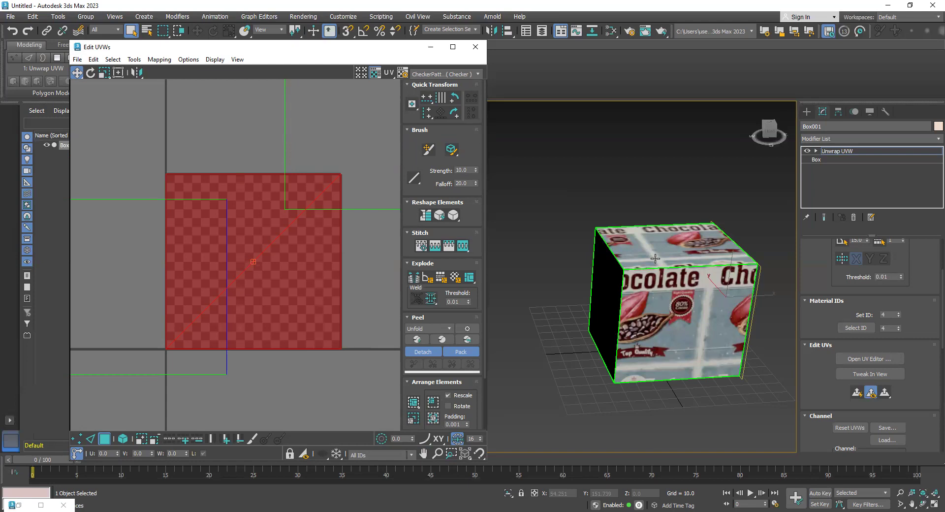
pyautogui.moveTo(184, 310); pyautogui.dragTo(257, 296, button='middle')
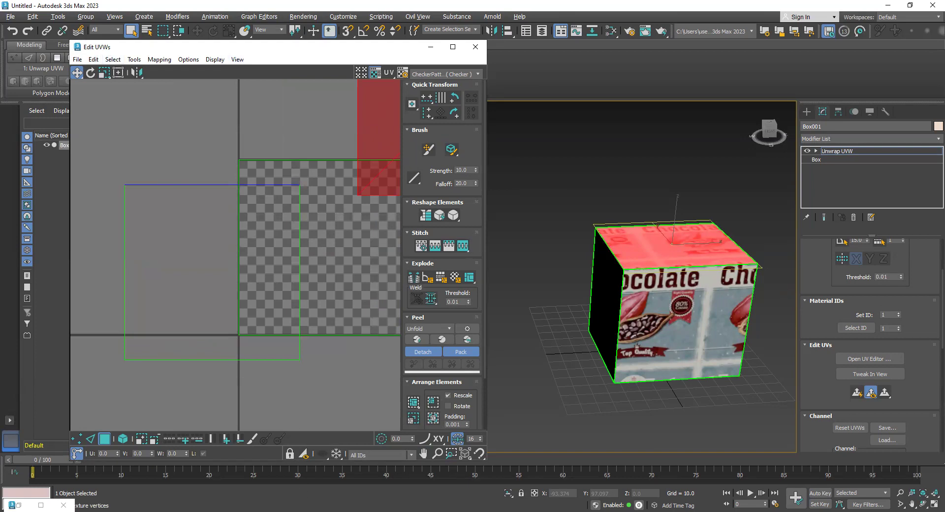
pyautogui.hotkey('alt', 'Tab')
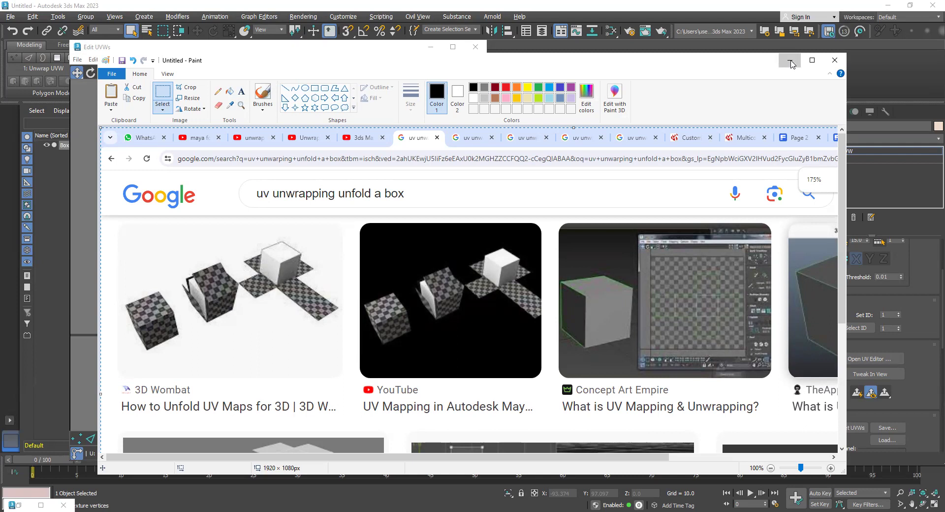
pyautogui.scroll(-2, 300, 210)
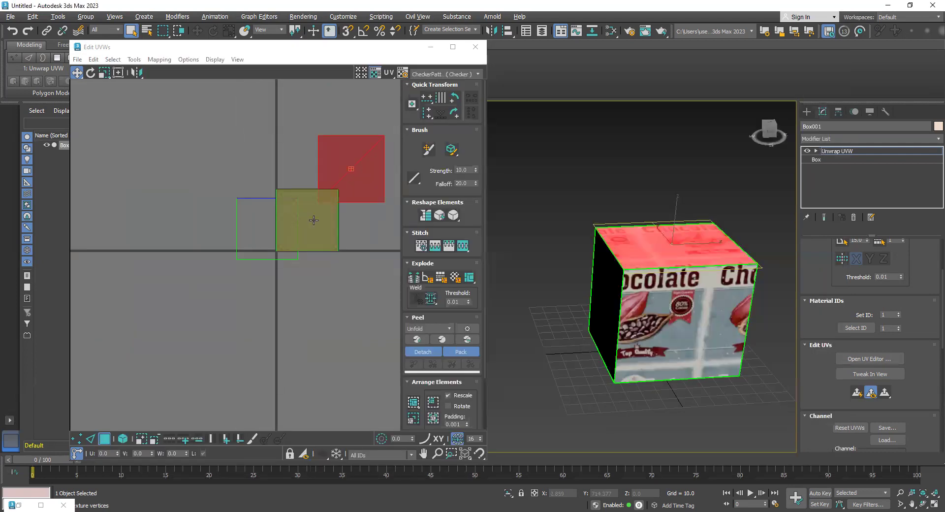
# Step: Pull two more stacked UV polygons off the texture square, one below and right, the other out to the right
pyautogui.moveTo(323, 225); pyautogui.dragTo(261, 200, button='middle')
pyautogui.click(262, 201)
pyautogui.moveTo(258, 190); pyautogui.dragTo(342, 316)
pyautogui.click(259, 199)
pyautogui.moveTo(259, 199); pyautogui.dragTo(377, 231)
# Step: Move the side face's UV polygon above and left of the texture square, and the bottom face's polygon below it
pyautogui.click(613, 280)
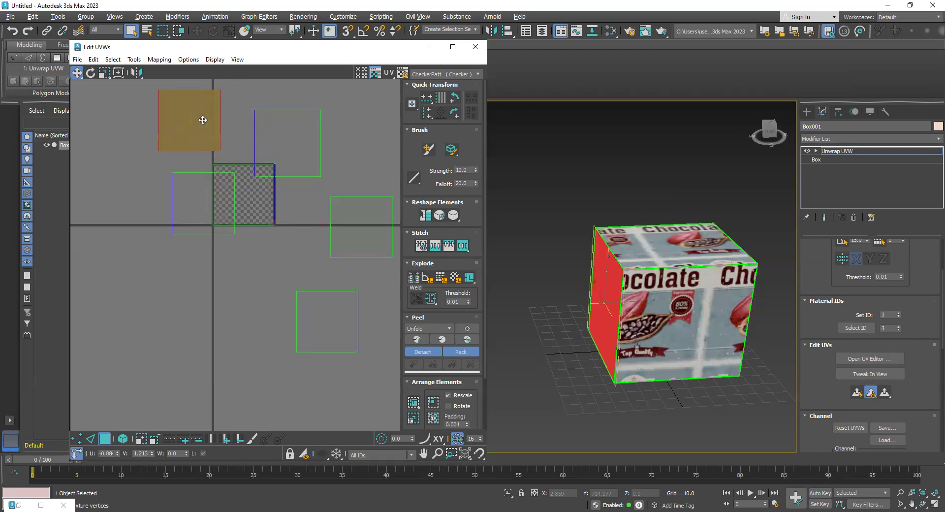
pyautogui.moveTo(248, 215); pyautogui.dragTo(230, 326)
pyautogui.keyDown('alt'); pyautogui.moveTo(694, 234); pyautogui.dragTo(660, 168, button='middle'); pyautogui.keyUp('alt')
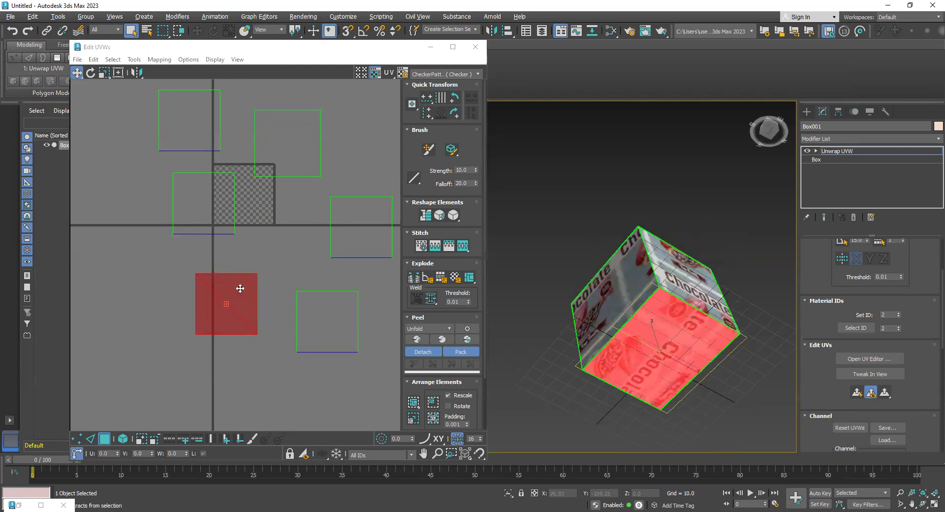
pyautogui.moveTo(240, 297); pyautogui.dragTo(251, 276)
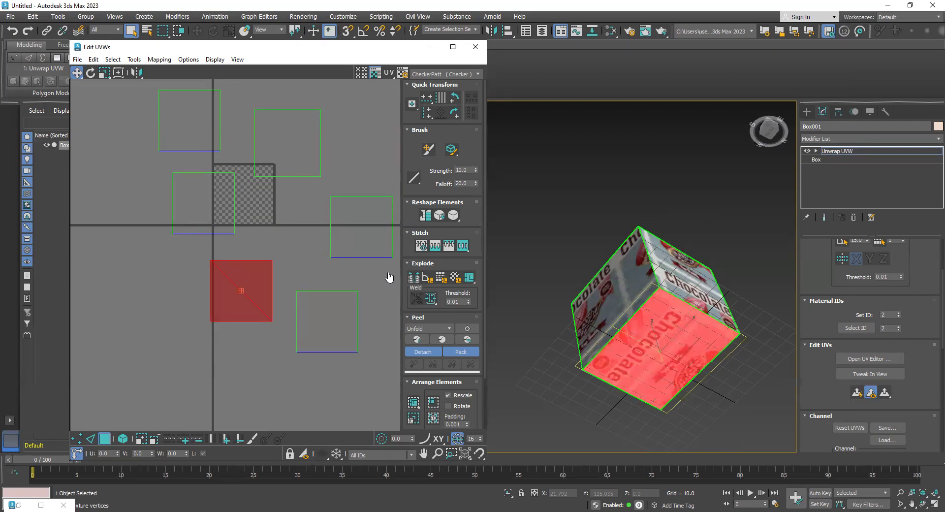
# Step: Switch to the Chrome image search and examine the reference pictures of box UVs being unfolded
pyautogui.hotkey('alt', 'Tab')
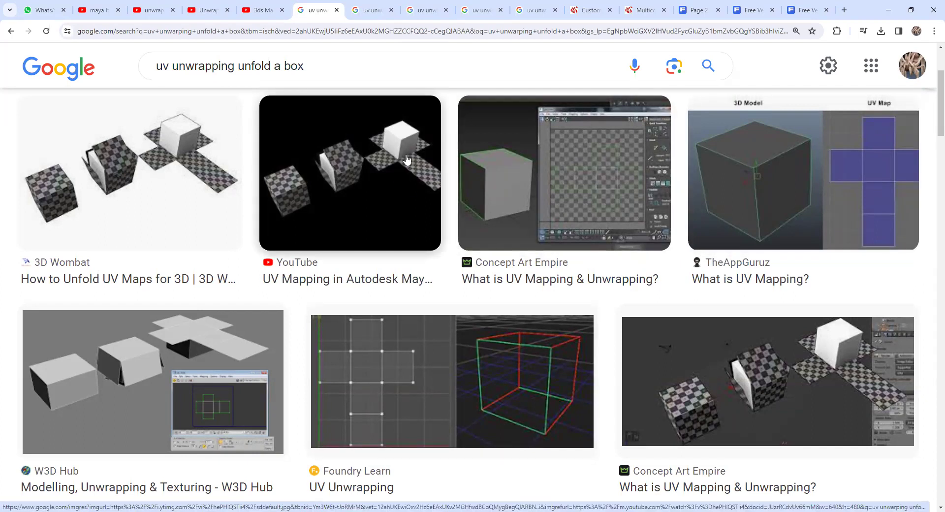
pyautogui.keyDown('ctrl'); pyautogui.scroll(2, 575, 217); pyautogui.keyUp('ctrl')
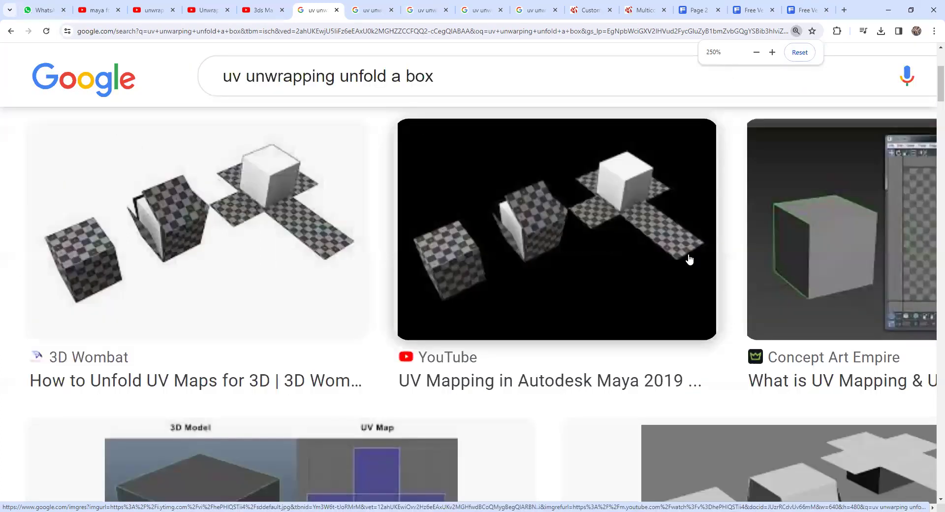
pyautogui.scroll(1, 871, 291)
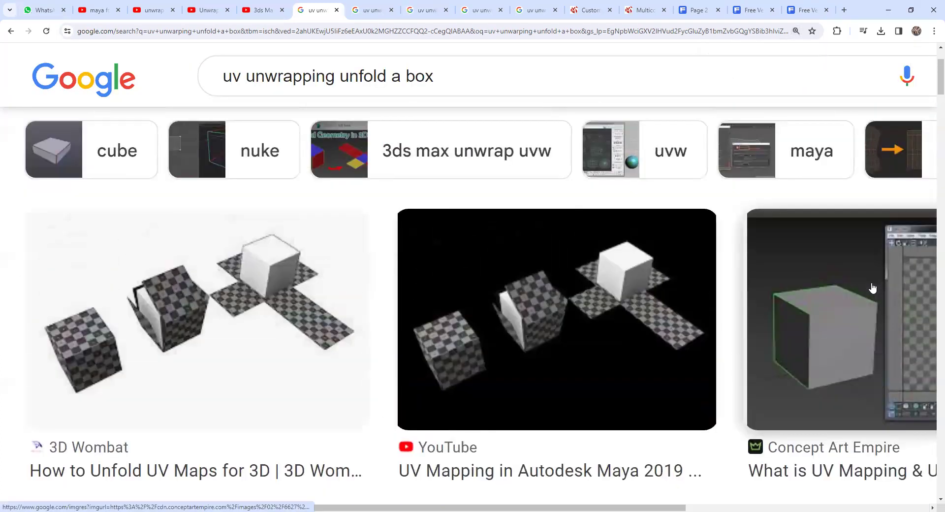
pyautogui.click(863, 294)
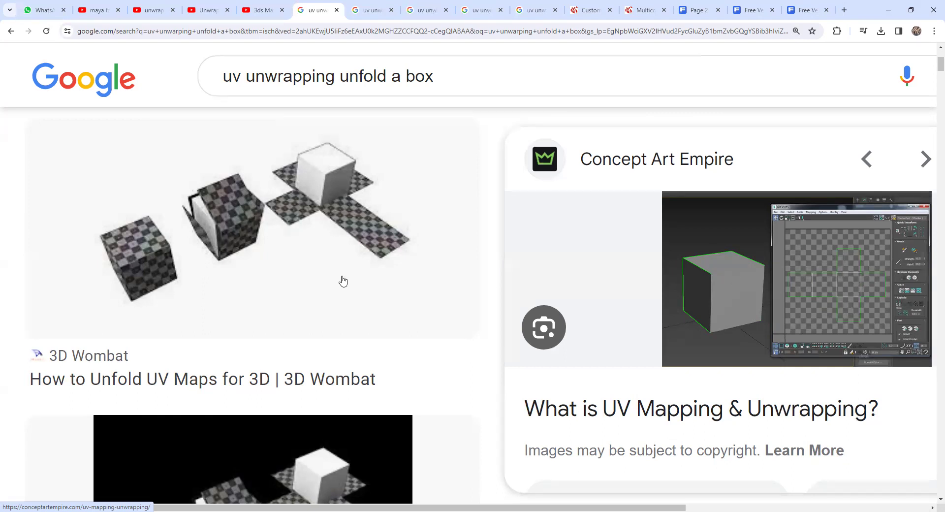
pyautogui.scroll(-5, 269, 315)
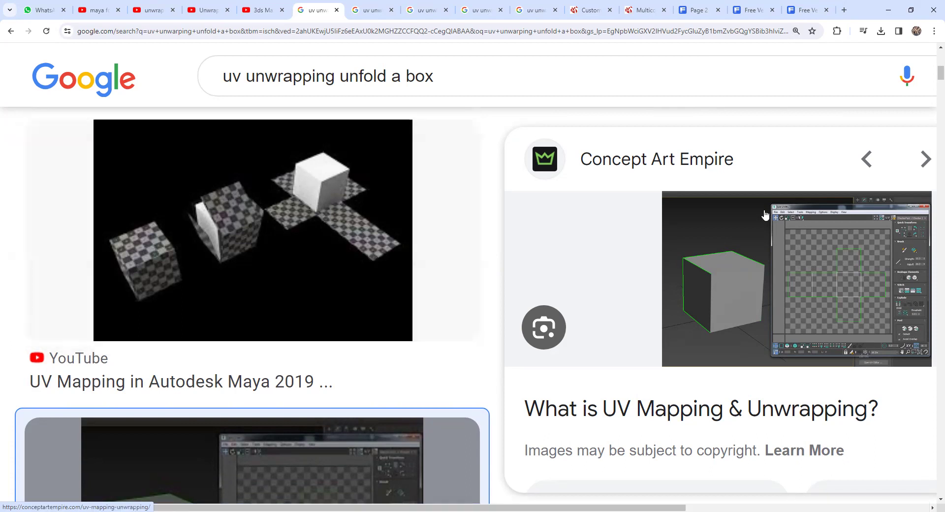
pyautogui.scroll(-4, 434, 373)
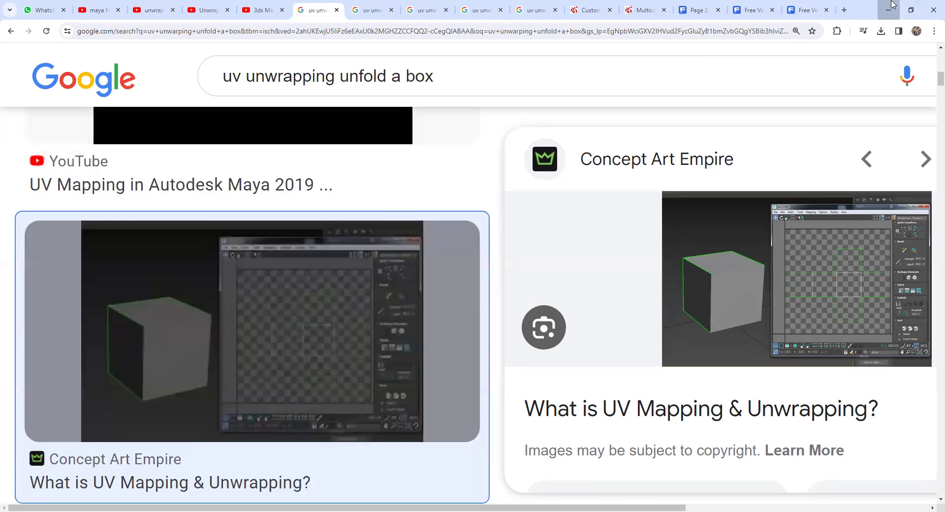
pyautogui.click(892, 5)
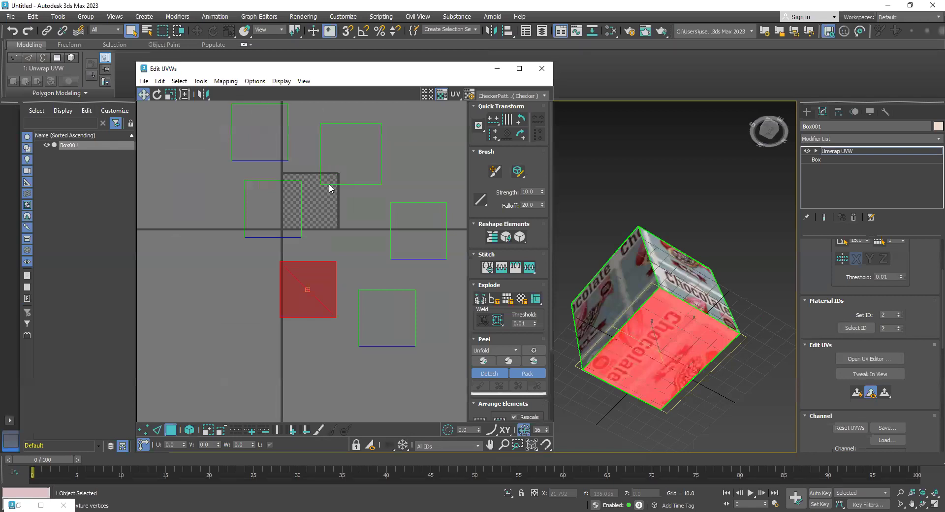
# Step: Select all six UV polygons, move them together slightly up and left, and clear the selection
pyautogui.scroll(-3, 484, 172)
pyautogui.moveTo(438, 160); pyautogui.dragTo(397, 165, button='middle')
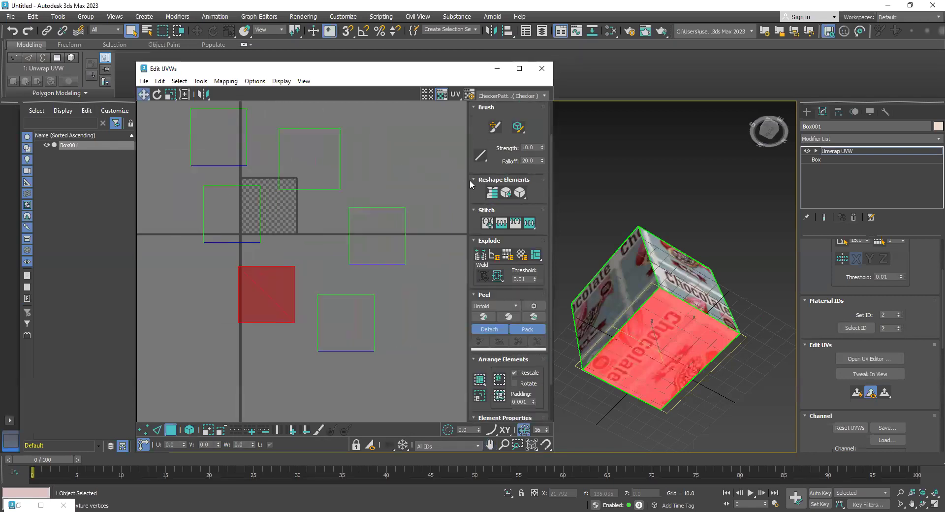
pyautogui.keyDown('alt'); pyautogui.moveTo(655, 297); pyautogui.dragTo(712, 296, button='middle'); pyautogui.keyUp('alt')
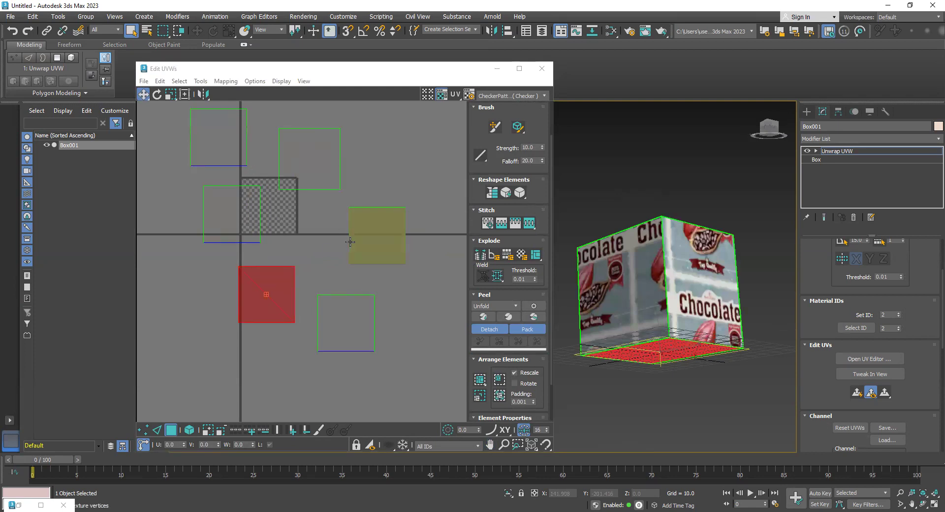
pyautogui.scroll(-3, 361, 248)
pyautogui.hotkey('ctrl', 'a')
pyautogui.moveTo(256, 307); pyautogui.dragTo(250, 327, button='middle')
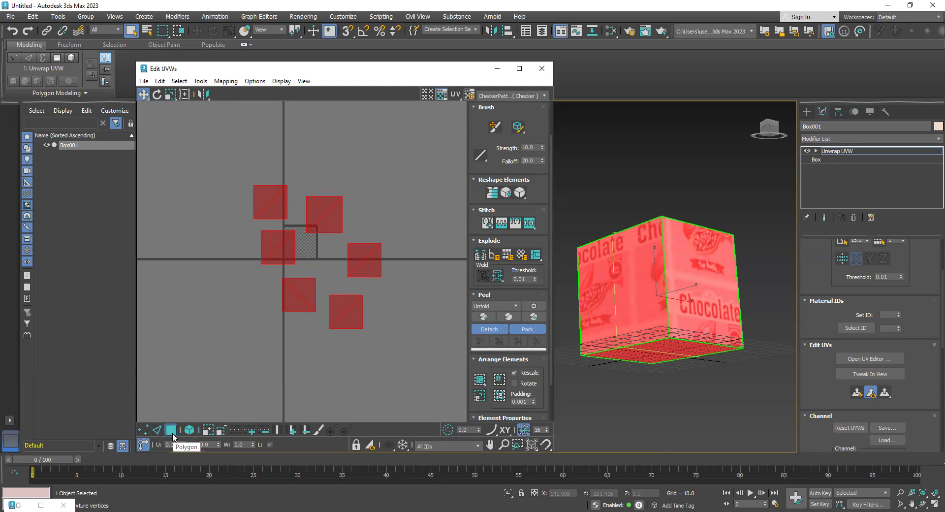
pyautogui.moveTo(420, 164); pyautogui.dragTo(231, 395)
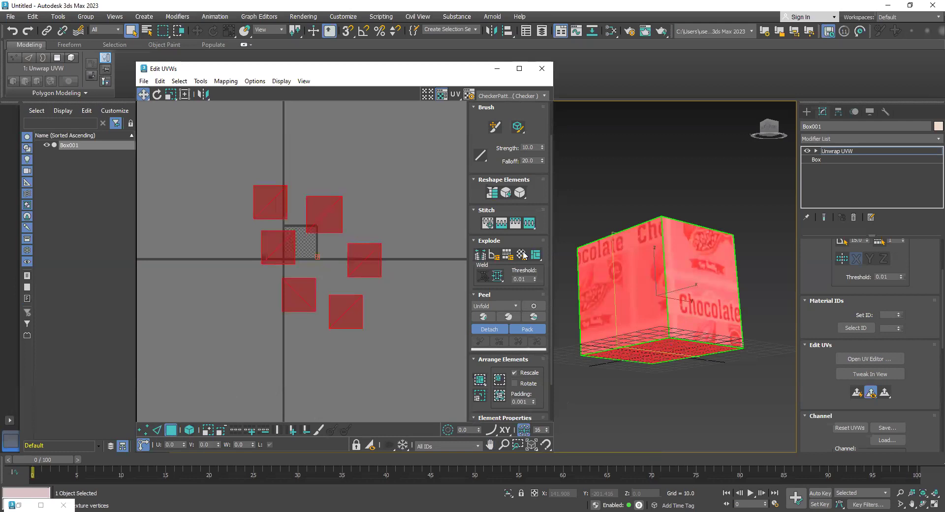
pyautogui.moveTo(363, 259)
pyautogui.mouseDown()
pyautogui.moveTo(330, 253)
pyautogui.moveTo(340, 227)
pyautogui.moveTo(340, 272)
pyautogui.moveTo(346, 256)
pyautogui.mouseUp()
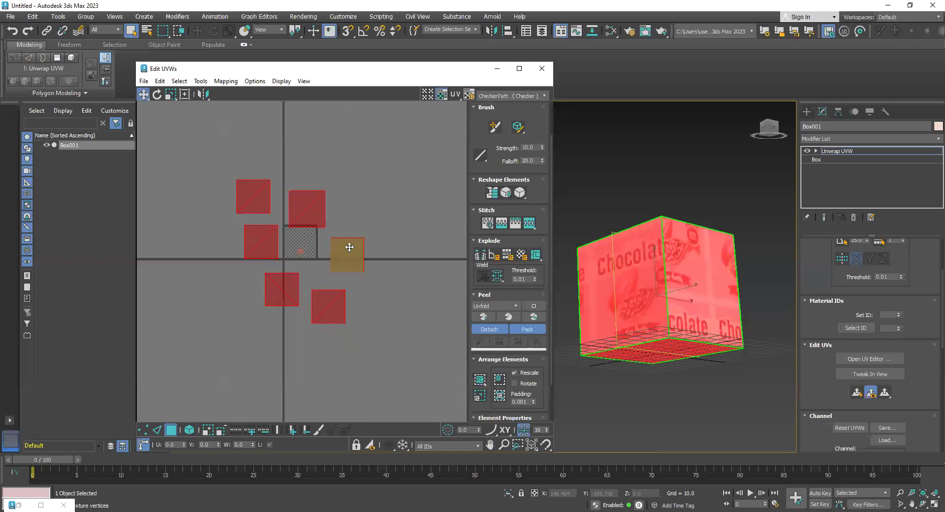
pyautogui.click(356, 216)
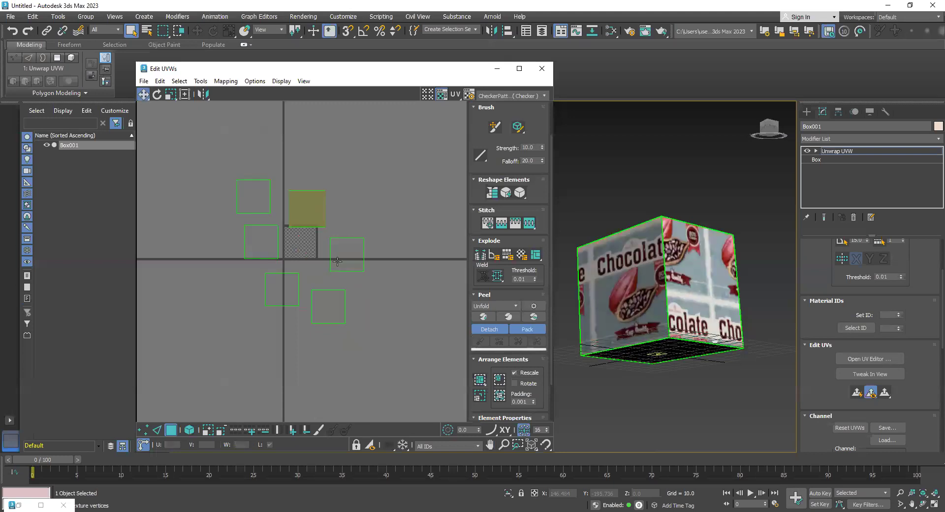
# Step: Select the scattered UV polygons one after another to check that each box face is a separate piece
pyautogui.moveTo(339, 223); pyautogui.dragTo(341, 235, button='middle')
pyautogui.scroll(1, 340, 235)
pyautogui.click(304, 218)
pyautogui.click(351, 286)
pyautogui.click(263, 322)
pyautogui.click(327, 343)
pyautogui.click(241, 260)
pyautogui.click(229, 200)
pyautogui.click(295, 214)
pyautogui.click(364, 291)
pyautogui.click(327, 343)
pyautogui.click(264, 321)
pyautogui.click(239, 259)
pyautogui.click(241, 209)
# Step: Select all the UV polygons, apply Unfold Mapping to them, and clear the selection
pyautogui.moveTo(405, 154); pyautogui.dragTo(200, 386)
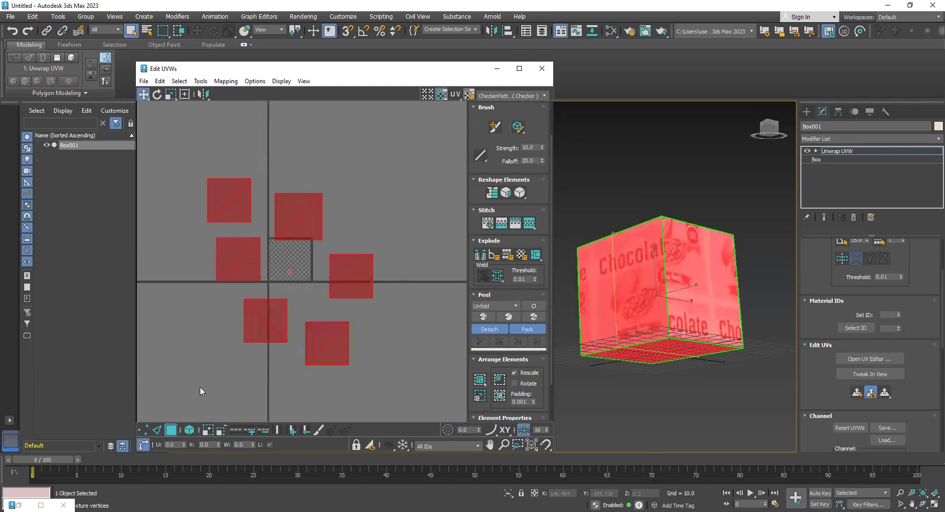
pyautogui.click(225, 82)
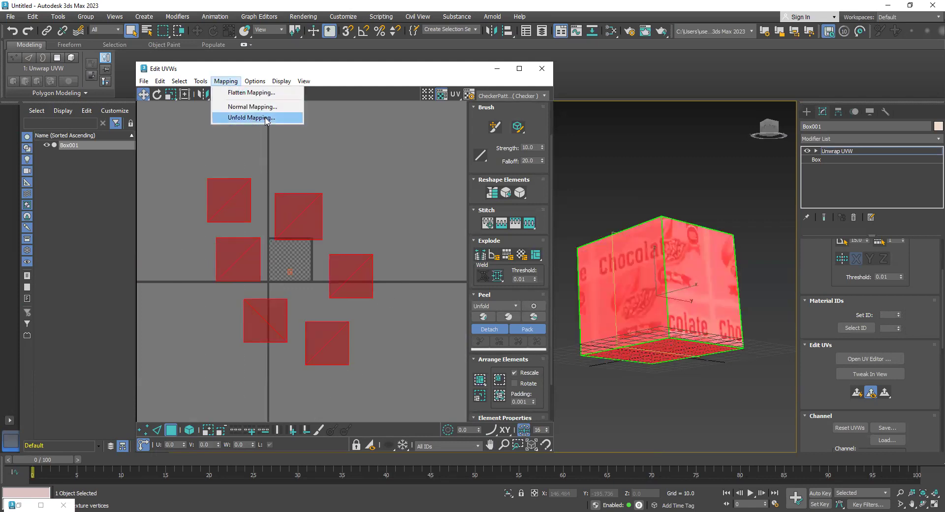
pyautogui.click(266, 119)
pyautogui.click(141, 41)
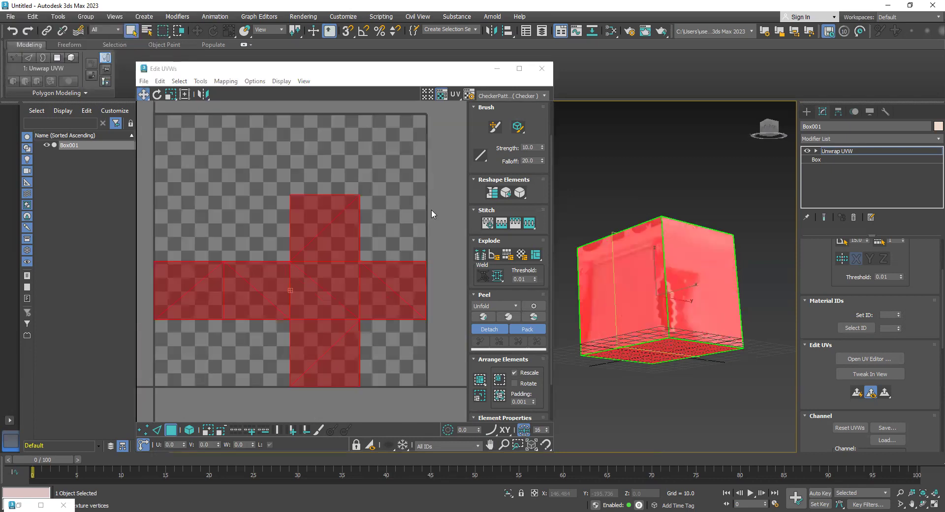
pyautogui.click(462, 318)
# Step: Check which box faces the polygons in the unfolded layout's horizontal strip belong to, viewing the box from several sides
pyautogui.keyDown('alt'); pyautogui.moveTo(636, 271); pyautogui.dragTo(659, 322, button='middle'); pyautogui.keyUp('alt')
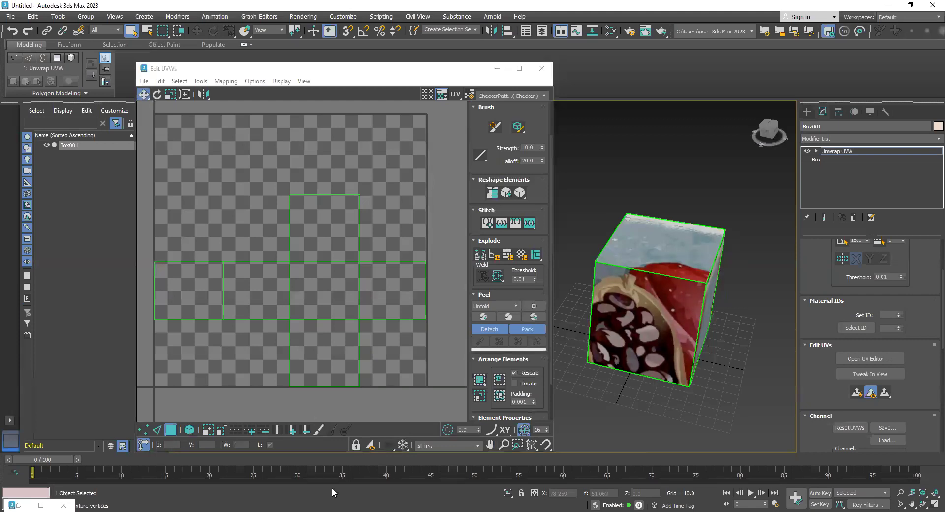
pyautogui.click(324, 315)
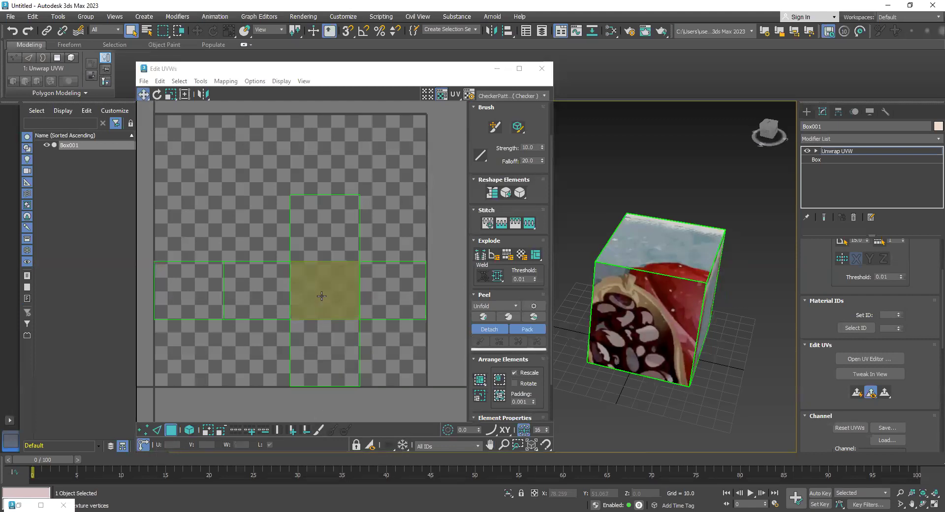
pyautogui.click(322, 296)
pyautogui.keyDown('alt'); pyautogui.moveTo(670, 277); pyautogui.dragTo(591, 281, button='middle'); pyautogui.keyUp('alt')
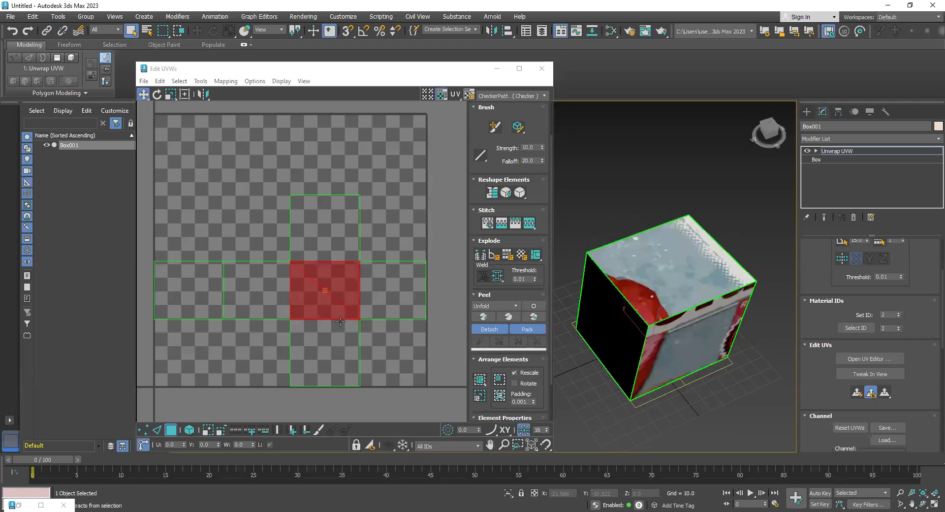
pyautogui.click(190, 293)
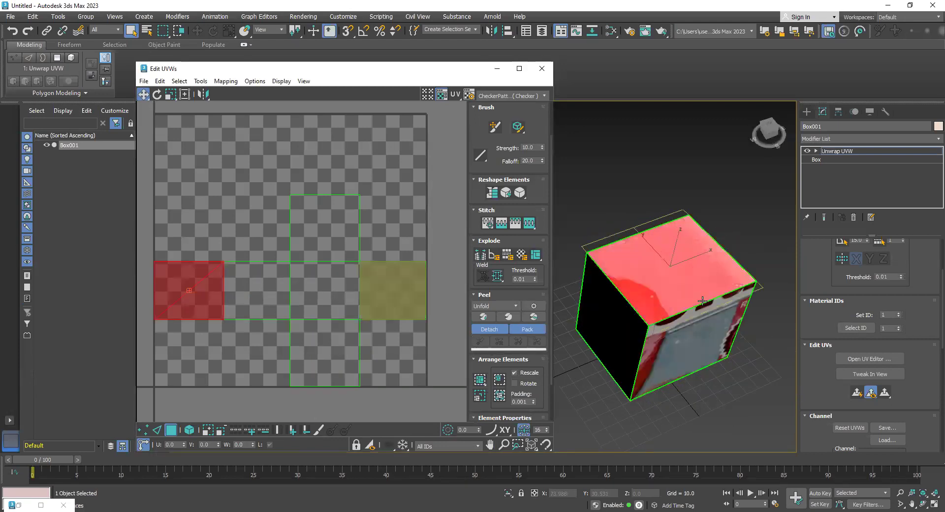
pyautogui.keyDown('alt'); pyautogui.moveTo(699, 299); pyautogui.dragTo(683, 291, button='middle'); pyautogui.keyUp('alt')
pyautogui.click(269, 288)
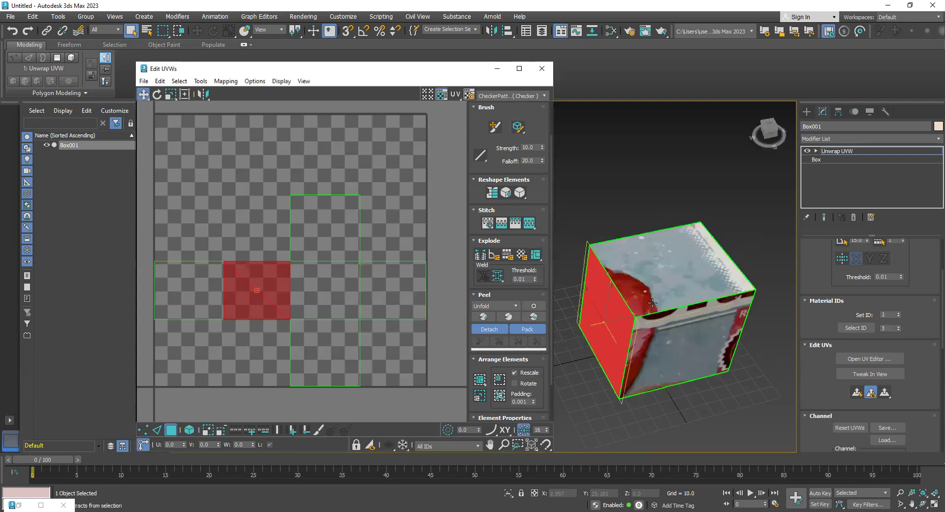
pyautogui.keyDown('alt'); pyautogui.moveTo(629, 307); pyautogui.dragTo(635, 268, button='middle'); pyautogui.keyUp('alt')
pyautogui.click(663, 396)
pyautogui.keyDown('alt'); pyautogui.moveTo(735, 333); pyautogui.dragTo(693, 347, button='middle'); pyautogui.keyUp('alt')
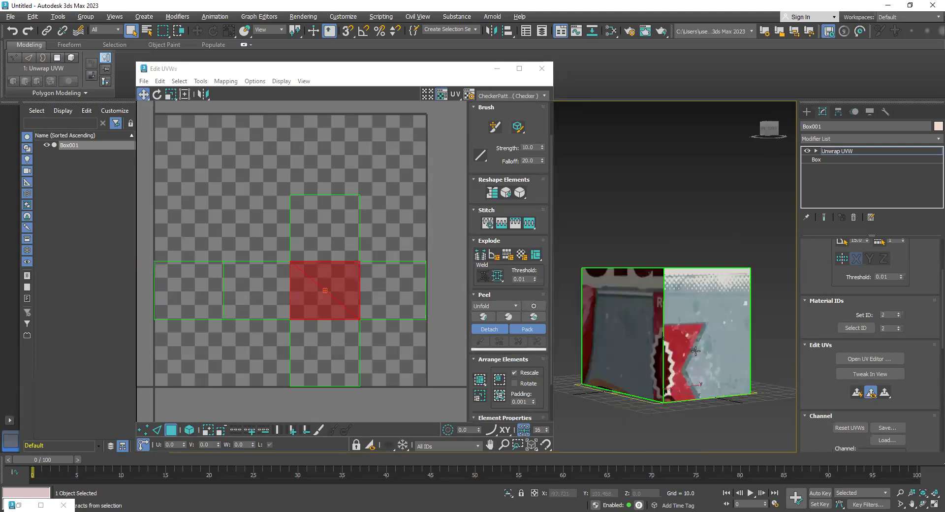
pyautogui.click(693, 347)
pyautogui.keyDown('alt'); pyautogui.moveTo(664, 316); pyautogui.dragTo(741, 332, button='middle'); pyautogui.keyUp('alt')
# Step: Check which box faces the polygons above and below the horizontal strip belong to, and clear the selection
pyautogui.click(347, 231)
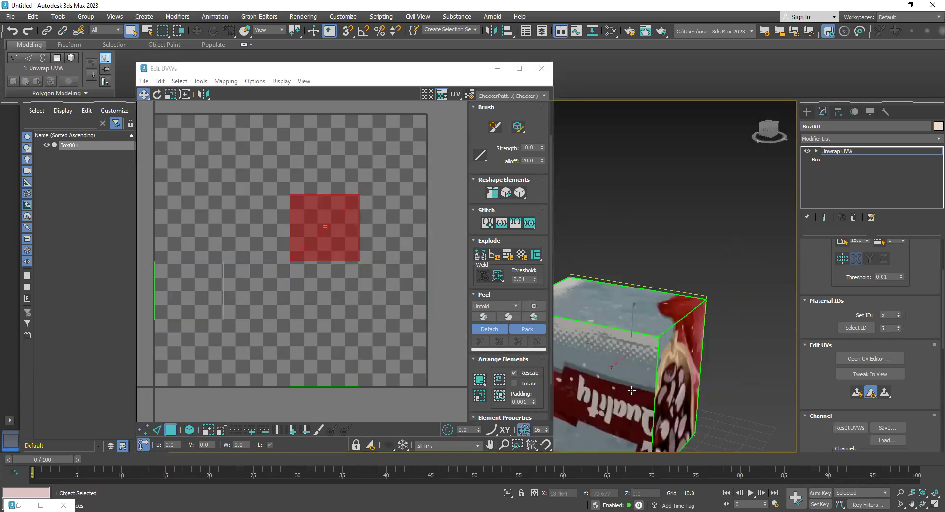
pyautogui.click(312, 364)
pyautogui.scroll(-1, 703, 271)
pyautogui.keyDown('alt'); pyautogui.moveTo(703, 271); pyautogui.dragTo(637, 309, button='middle'); pyautogui.keyUp('alt')
pyautogui.scroll(-3, 668, 335)
pyautogui.keyDown('alt'); pyautogui.moveTo(677, 336); pyautogui.dragTo(663, 328, button='middle'); pyautogui.keyUp('alt')
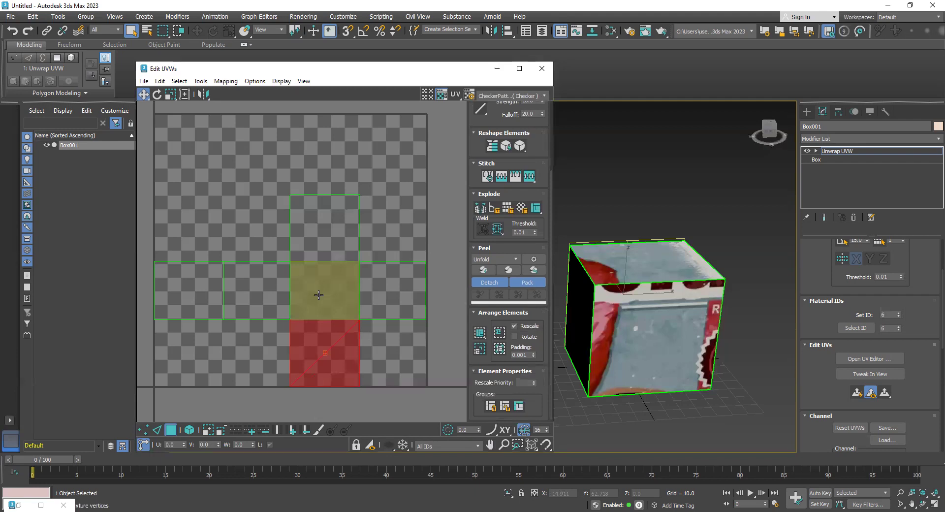
pyautogui.click(405, 226)
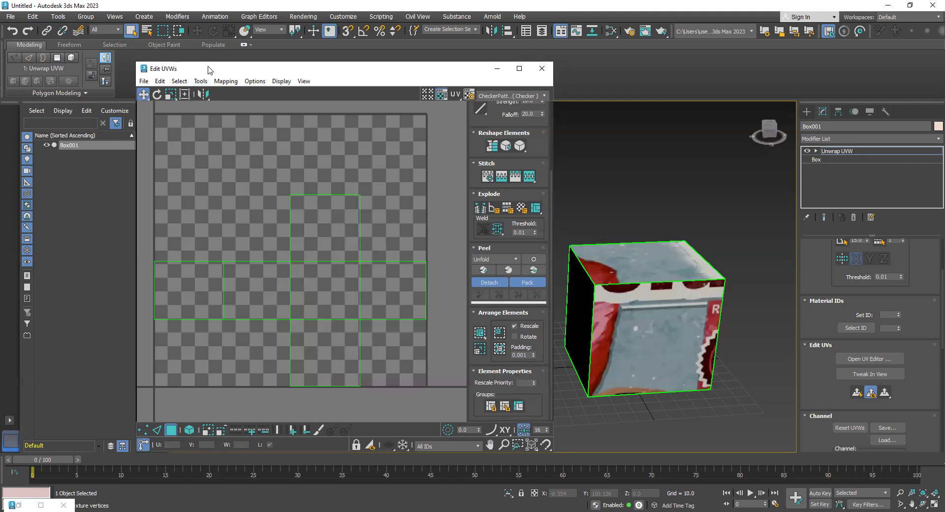
# Step: Close the UV editor and create a second, flatter box beside the textured one
pyautogui.moveTo(193, 74); pyautogui.dragTo(203, 78)
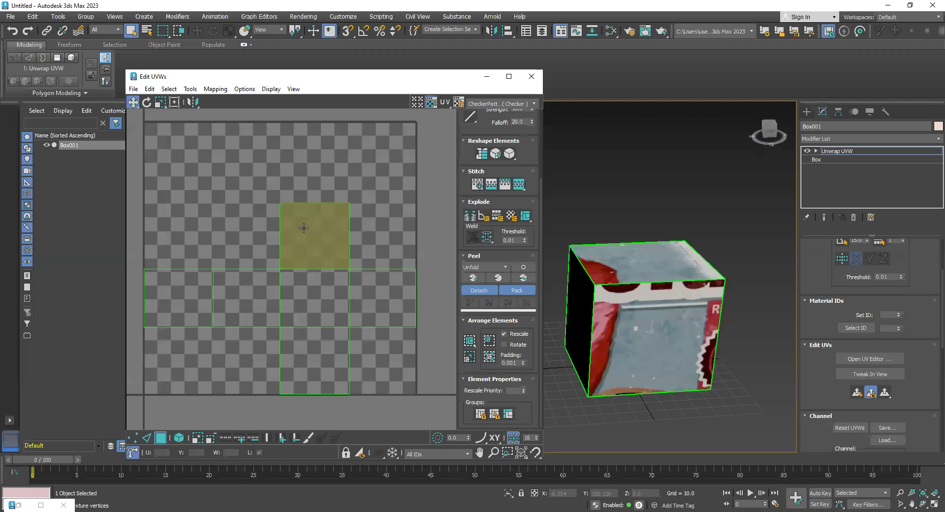
pyautogui.click(532, 77)
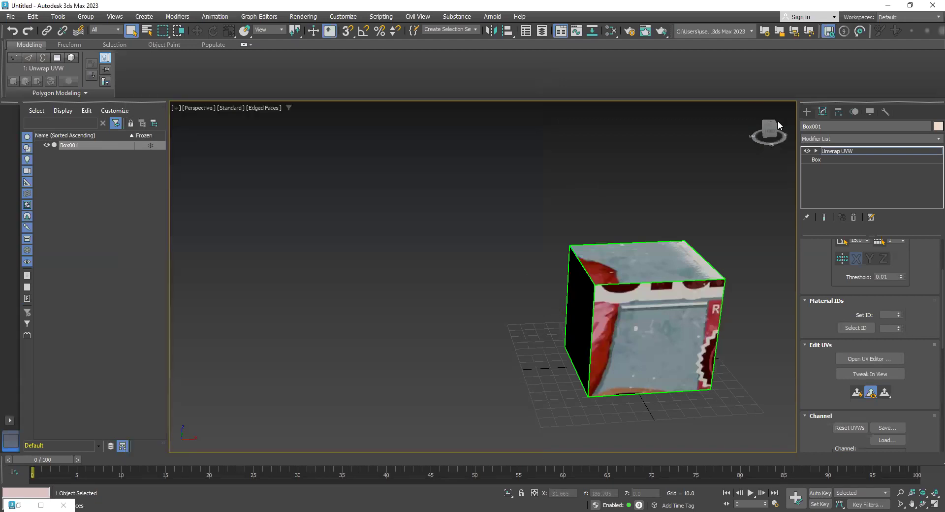
pyautogui.click(806, 112)
pyautogui.click(842, 178)
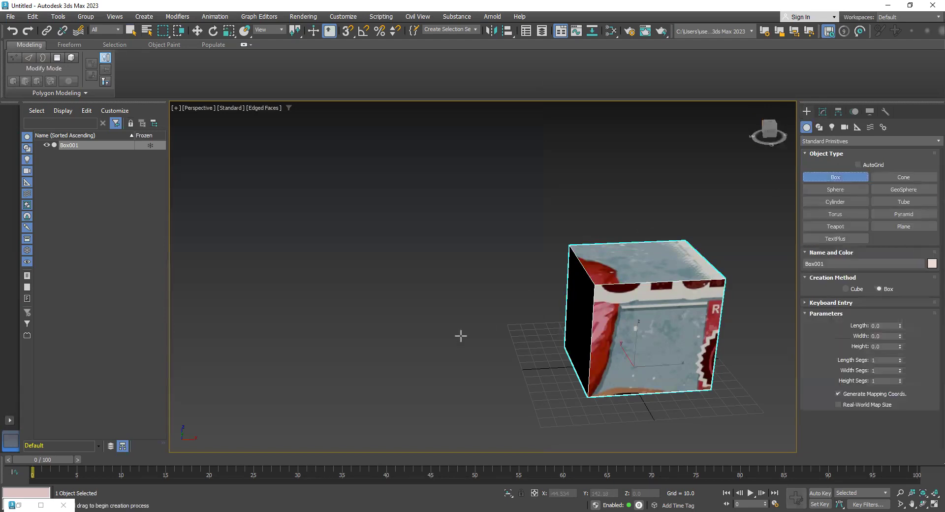
pyautogui.moveTo(286, 347); pyautogui.dragTo(362, 310, button='middle')
pyautogui.moveTo(362, 310); pyautogui.dragTo(595, 420)
pyautogui.click(616, 383)
pyautogui.keyDown('alt'); pyautogui.moveTo(616, 384); pyautogui.dragTo(458, 380, button='middle'); pyautogui.keyUp('alt')
pyautogui.keyDown('alt'); pyautogui.moveTo(462, 295); pyautogui.dragTo(464, 378, button='middle'); pyautogui.keyUp('alt')
pyautogui.keyDown('alt'); pyautogui.moveTo(558, 307); pyautogui.dragTo(485, 389, button='middle'); pyautogui.keyUp('alt')
pyautogui.press('w')
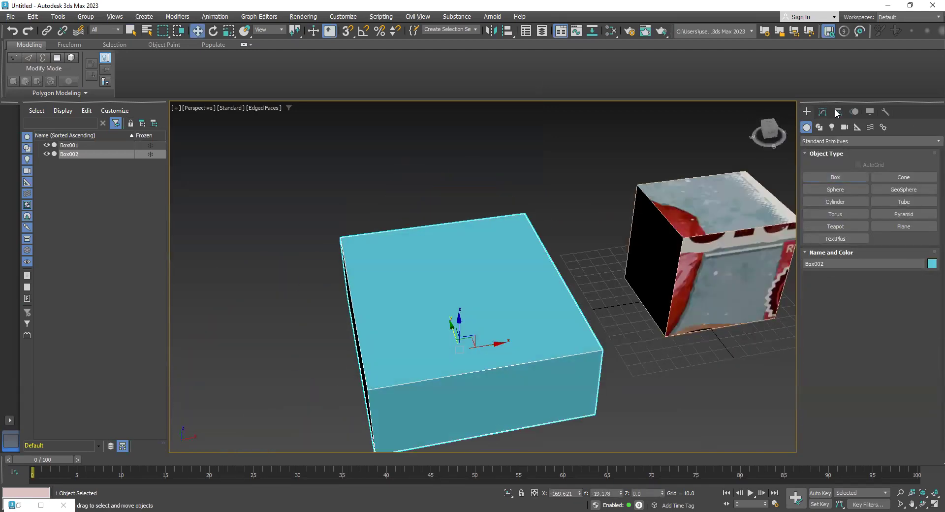
# Step: Add an Unwrap UVW modifier to the new box and bring its UV editing options into view
pyautogui.click(822, 111)
pyautogui.click(837, 138)
pyautogui.press('u')
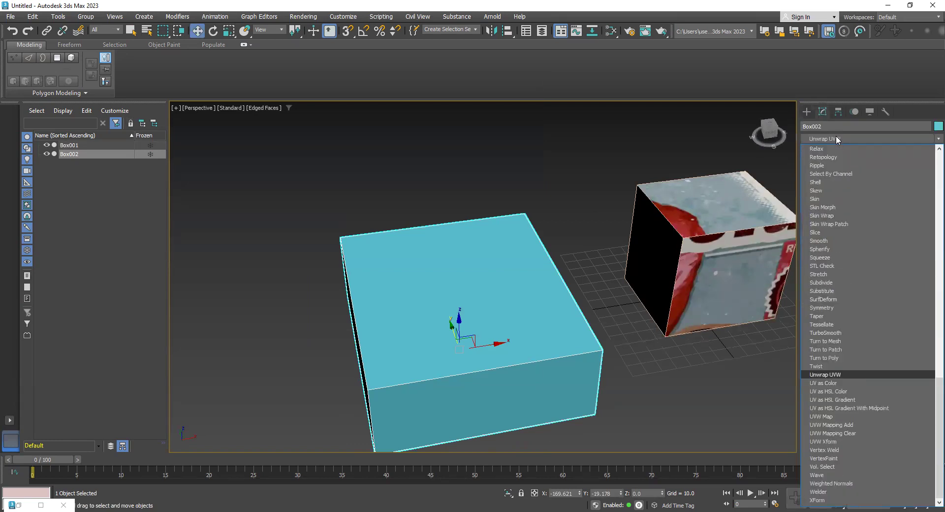
pyautogui.press('Return')
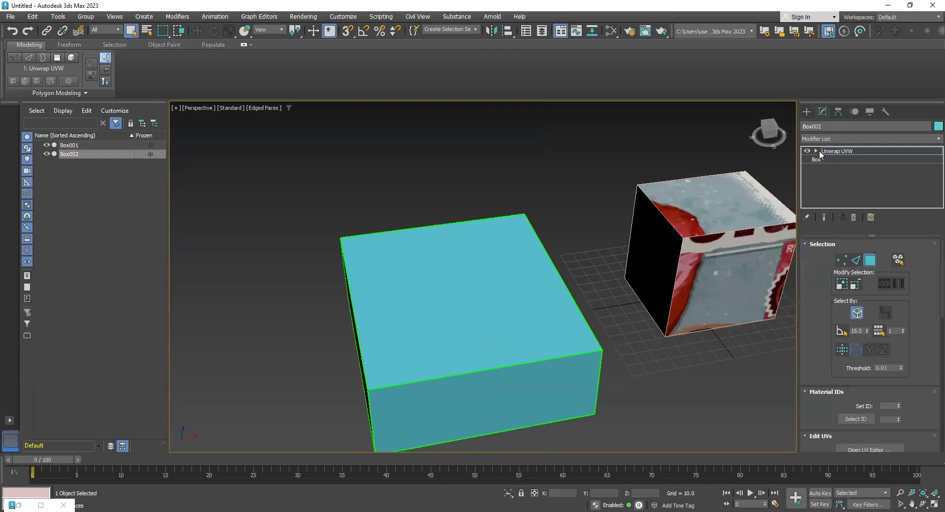
pyautogui.moveTo(810, 346); pyautogui.dragTo(816, 268)
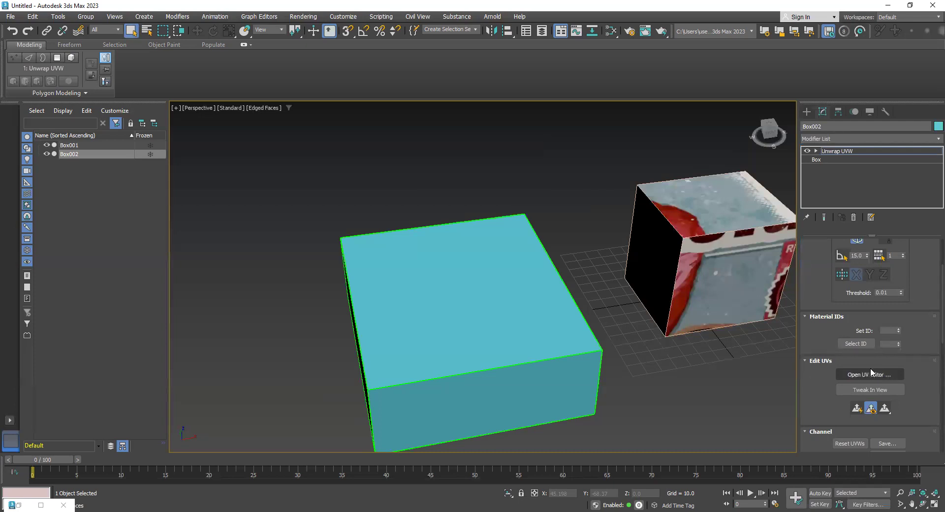
# Step: Open the flat second box's UV editor and select all of its overlapping UV polygons
pyautogui.click(862, 375)
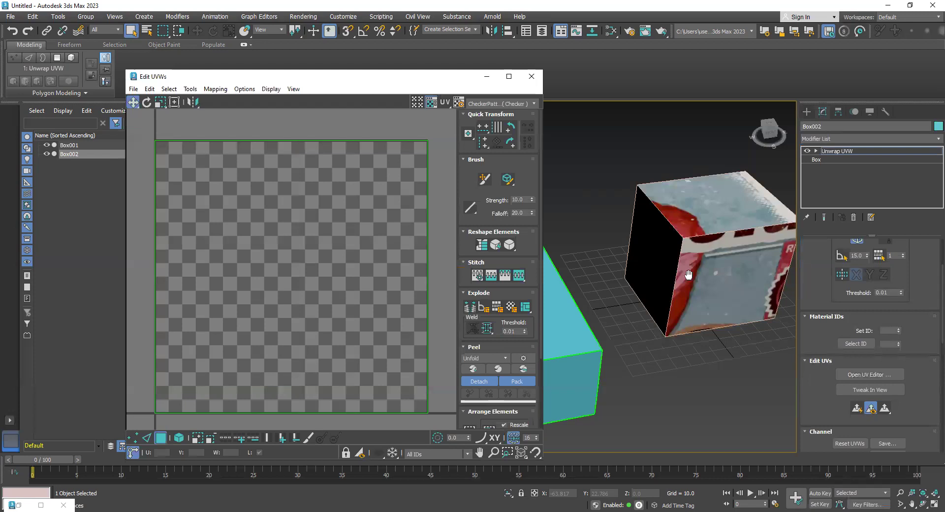
pyautogui.moveTo(688, 274); pyautogui.dragTo(754, 318, button='middle')
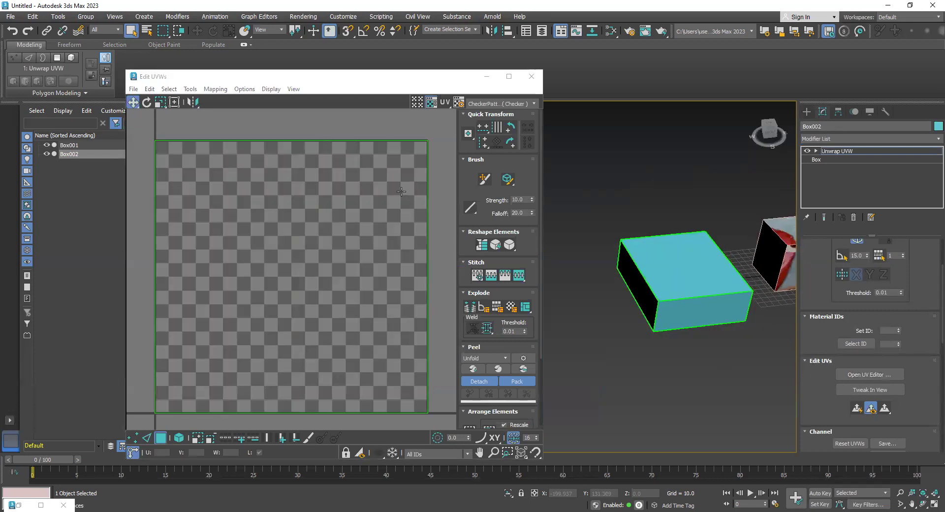
pyautogui.scroll(-5, 327, 221)
pyautogui.moveTo(326, 232); pyautogui.dragTo(192, 221)
pyautogui.hotkey('ctrl', 'z')
pyautogui.moveTo(403, 157); pyautogui.dragTo(230, 339)
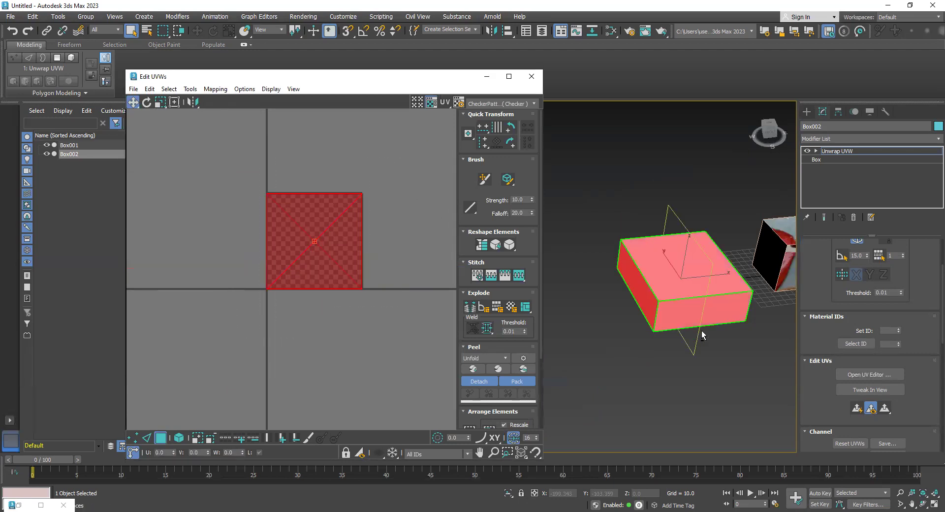
pyautogui.keyDown('alt'); pyautogui.moveTo(715, 302); pyautogui.dragTo(610, 295, button='middle'); pyautogui.keyUp('alt')
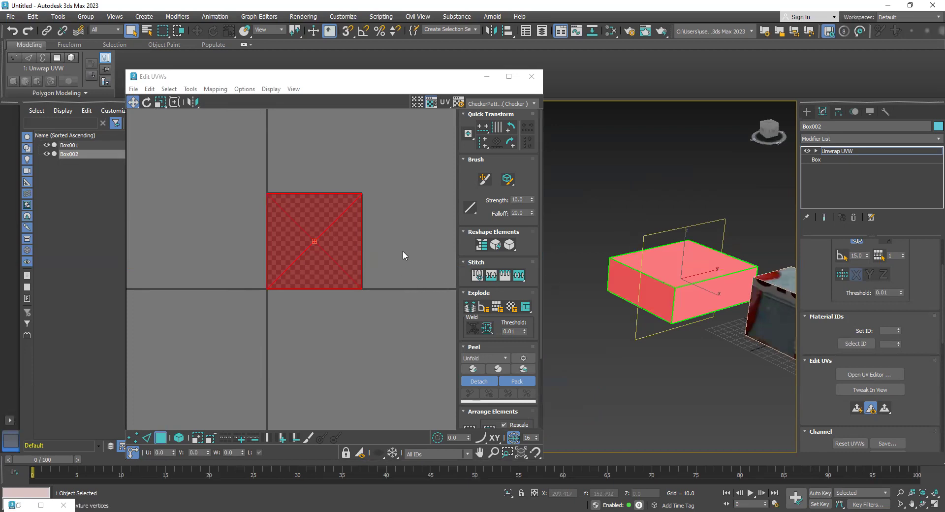
pyautogui.moveTo(403, 250); pyautogui.dragTo(376, 258, button='middle')
pyautogui.click(380, 170)
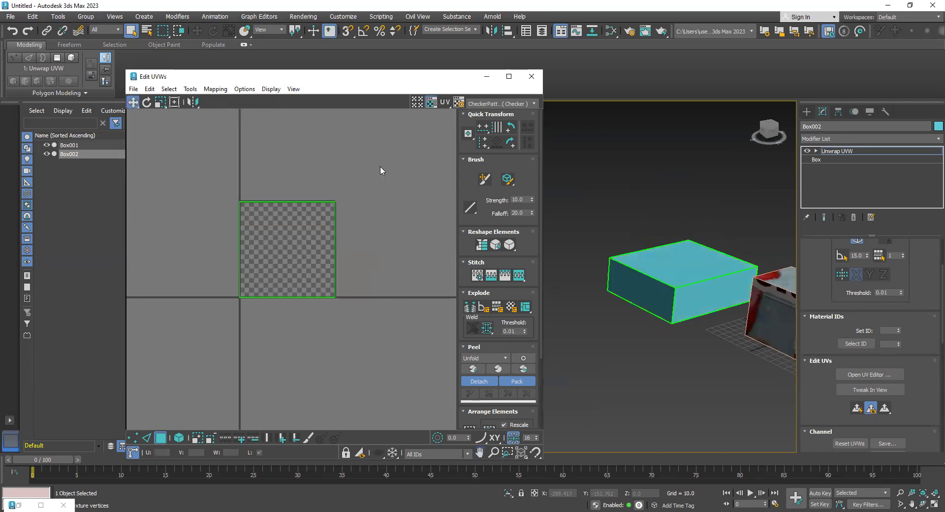
pyautogui.hotkey('ctrl', 'a')
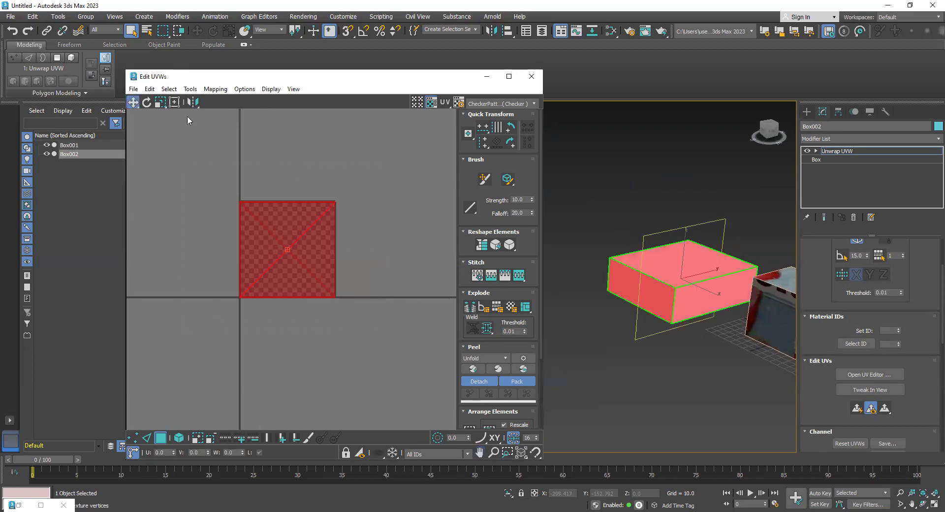
# Step: Apply Unfold Mapping to the selected polygons of the second box and clear the selection
pyautogui.click(216, 90)
pyautogui.click(234, 127)
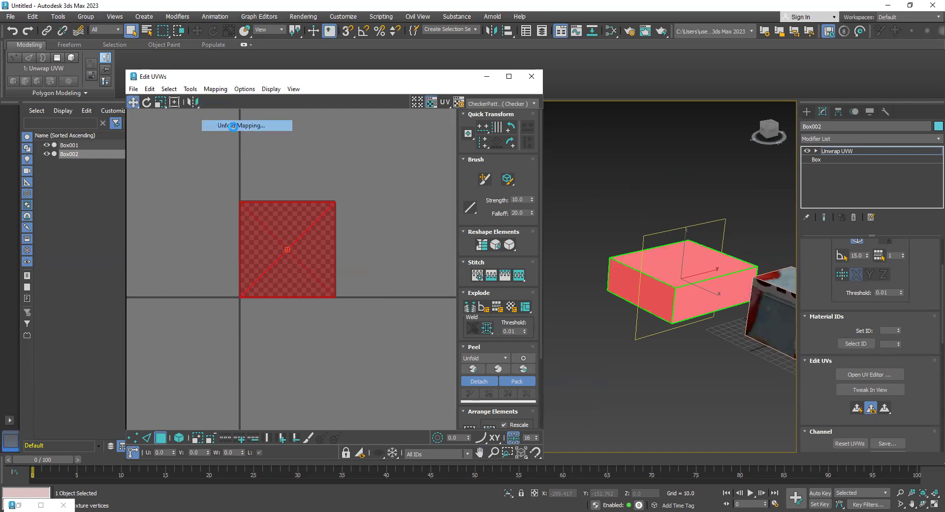
pyautogui.click(148, 36)
pyautogui.click(361, 285)
pyautogui.scroll(3, 361, 285)
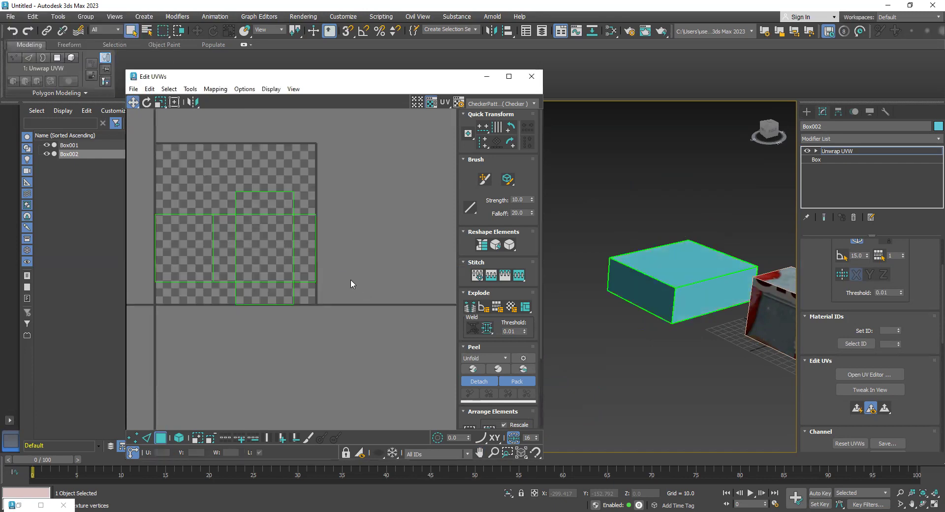
# Step: Check which faces of the second box the two large polygons in the unfolded strip belong to
pyautogui.moveTo(350, 284); pyautogui.dragTo(391, 310, button='middle')
pyautogui.click(306, 274)
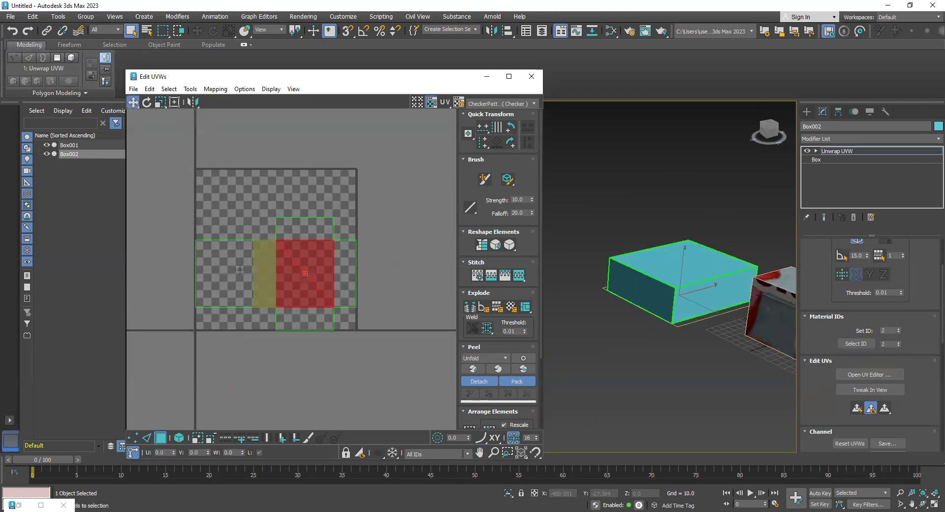
pyautogui.keyDown('ctrl'); pyautogui.click(231, 271); pyautogui.keyUp('ctrl')
pyautogui.moveTo(636, 276)
pyautogui.keyDown('alt'); pyautogui.mouseDown(button='middle')
pyautogui.moveTo(645, 295)
pyautogui.moveTo(652, 284)
pyautogui.mouseUp(button='middle'); pyautogui.keyUp('alt')
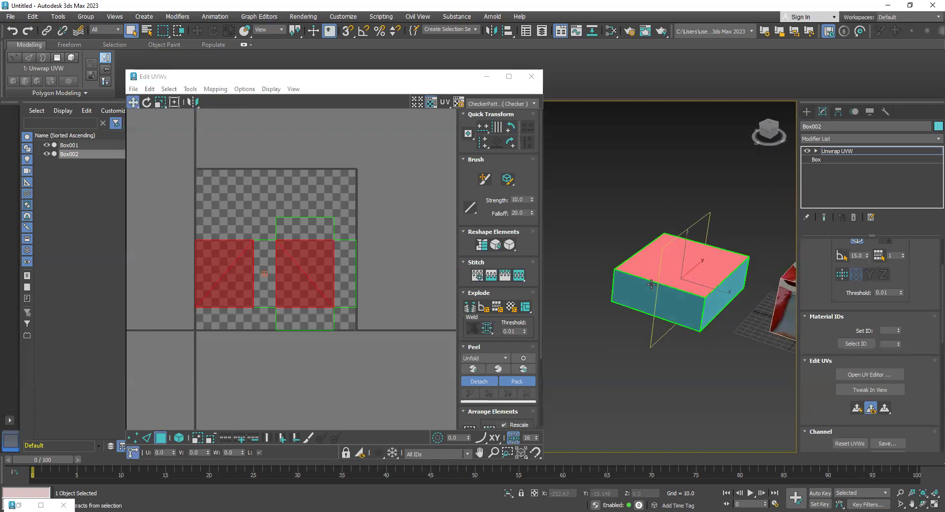
# Step: Check which faces of the second box the four narrow polygons belong to, then clear the selection
pyautogui.click(305, 226)
pyautogui.keyDown('ctrl'); pyautogui.click(347, 272); pyautogui.keyUp('ctrl')
pyautogui.keyDown('ctrl'); pyautogui.click(302, 321); pyautogui.keyUp('ctrl')
pyautogui.keyDown('ctrl'); pyautogui.click(286, 283); pyautogui.keyUp('ctrl')
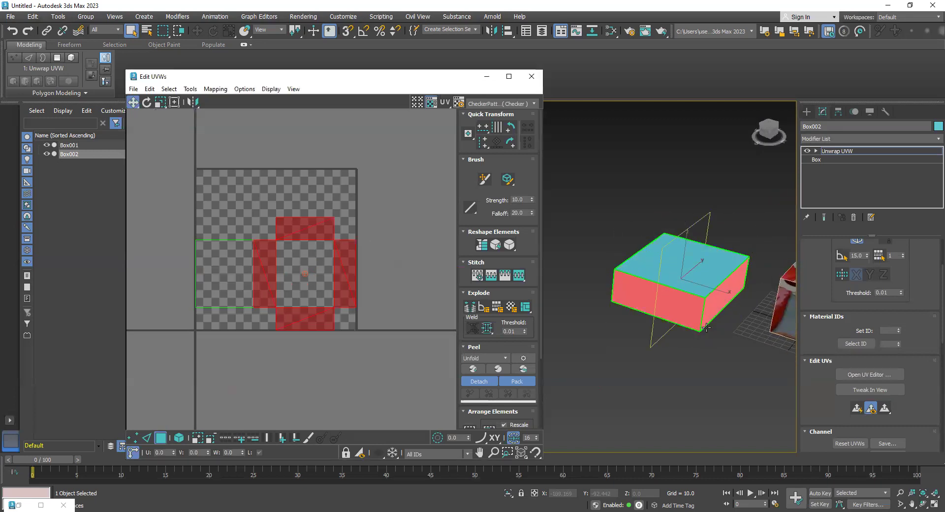
pyautogui.keyDown('alt'); pyautogui.moveTo(679, 295); pyautogui.dragTo(695, 310, button='middle'); pyautogui.keyUp('alt')
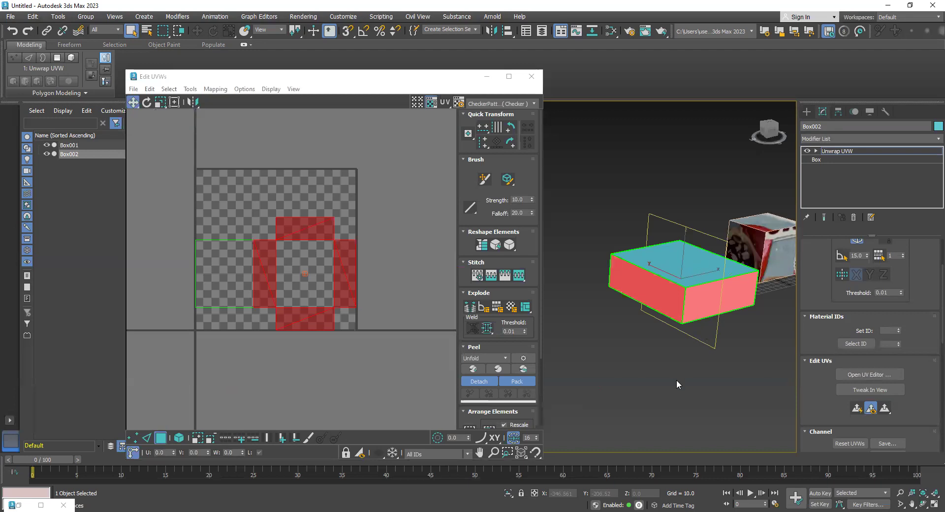
pyautogui.click(390, 347)
# Step: Leave the second box's UV editing and open the textured box's UV editor to examine its unfolded layout
pyautogui.keyDown('alt'); pyautogui.moveTo(693, 274); pyautogui.dragTo(712, 257, button='middle'); pyautogui.keyUp('alt')
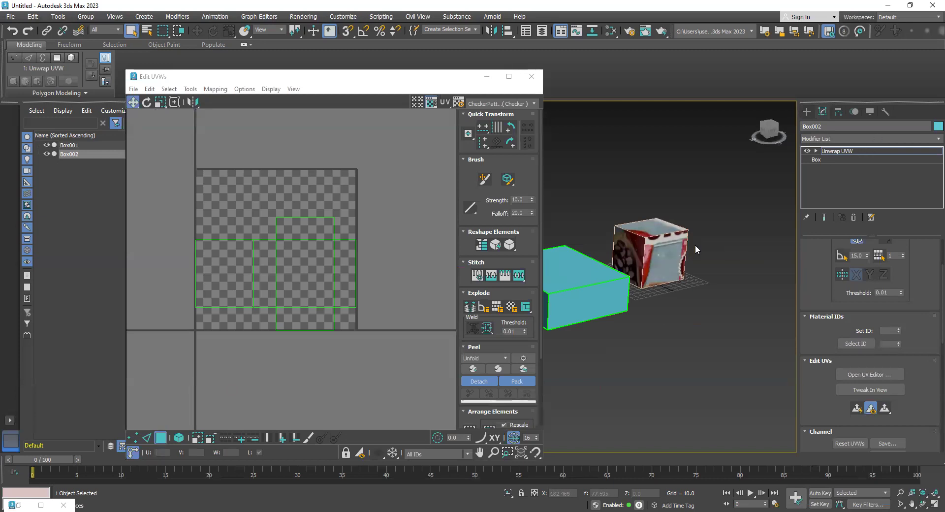
pyautogui.click(830, 152)
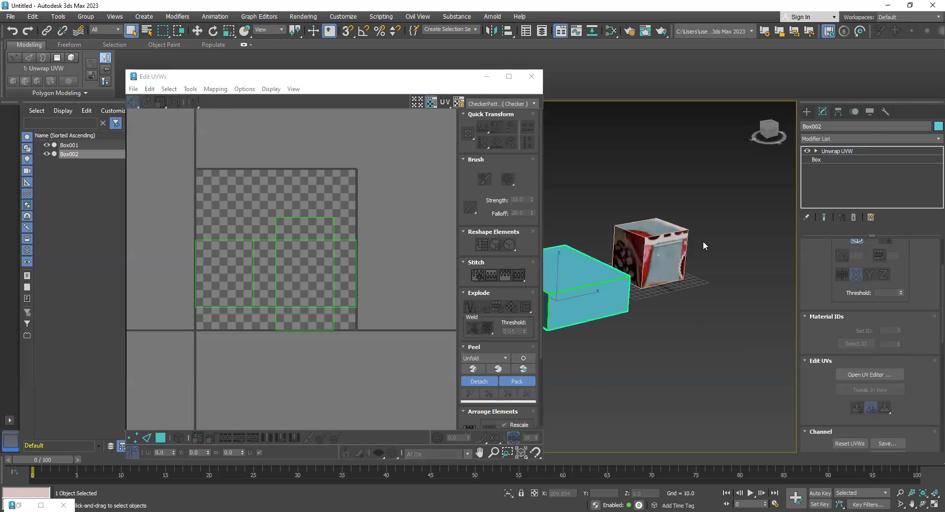
pyautogui.click(667, 260)
pyautogui.keyDown('alt'); pyautogui.moveTo(731, 301); pyautogui.dragTo(645, 315, button='middle'); pyautogui.keyUp('alt')
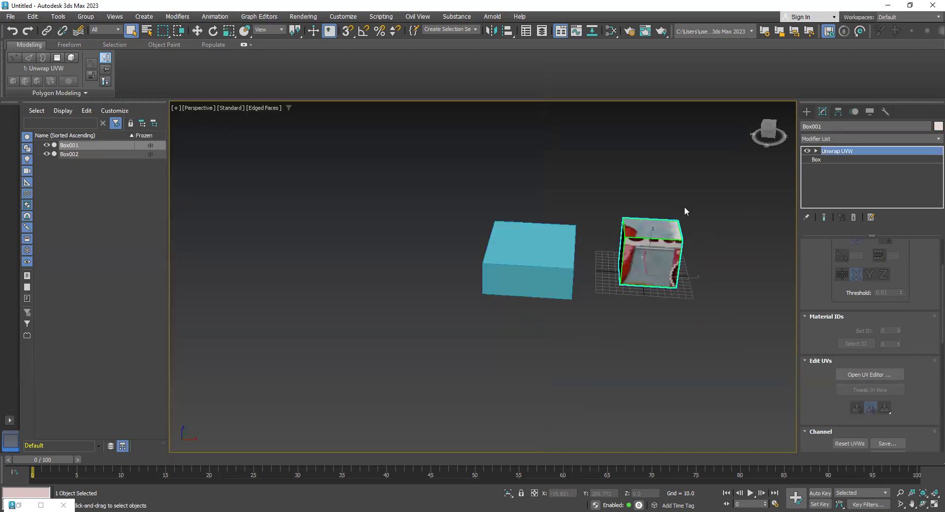
pyautogui.moveTo(916, 386); pyautogui.dragTo(908, 318)
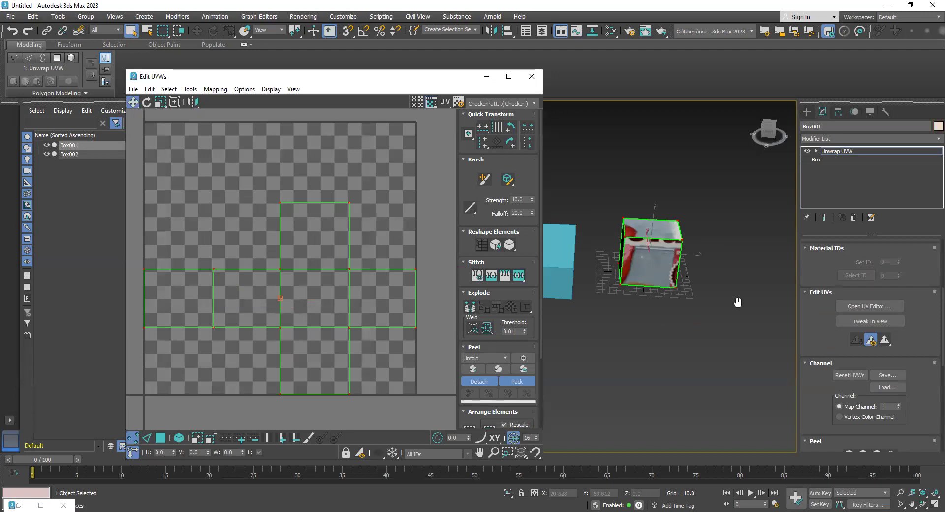
pyautogui.moveTo(602, 301); pyautogui.dragTo(681, 296, button='middle')
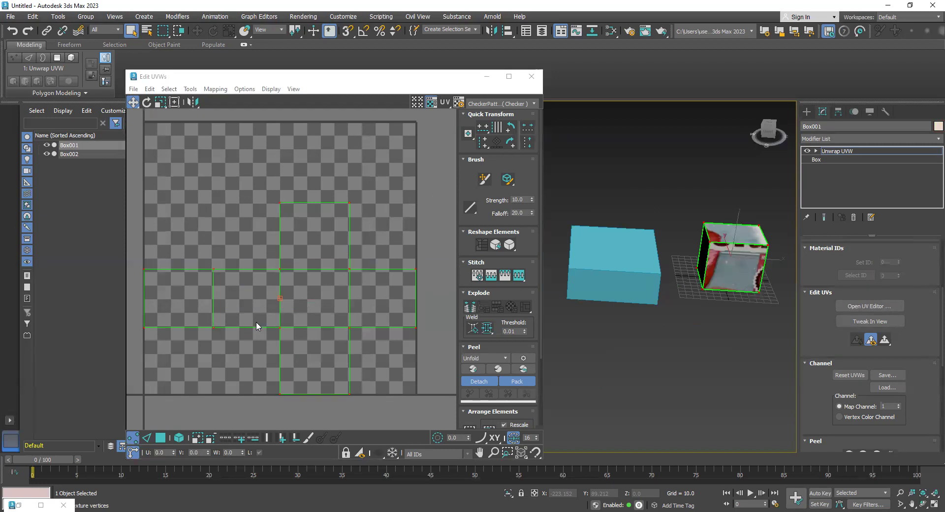
# Step: Create a third, flat and elongated box about 101 long, 208 wide and 30 high in front of the other two
pyautogui.click(806, 112)
pyautogui.click(835, 178)
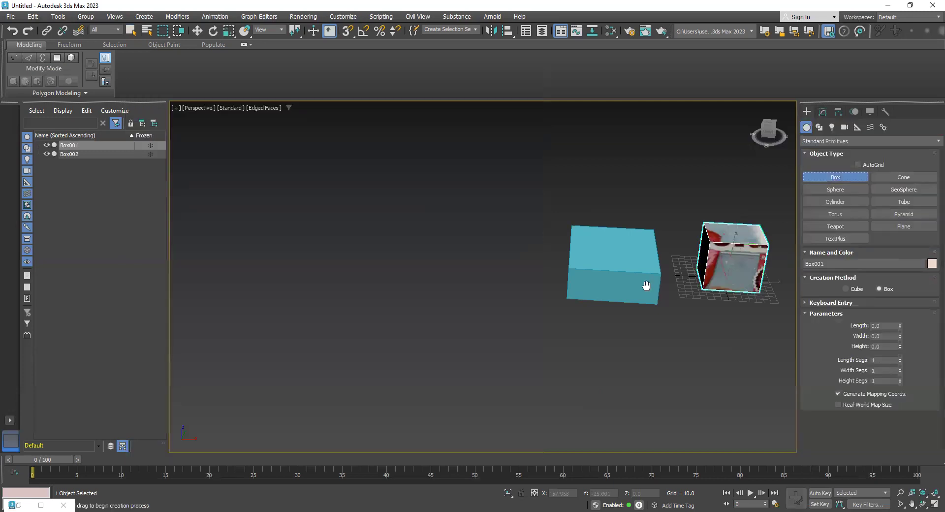
pyautogui.moveTo(647, 286); pyautogui.dragTo(502, 231, button='middle')
pyautogui.keyDown('alt'); pyautogui.moveTo(508, 281); pyautogui.dragTo(507, 304, button='middle'); pyautogui.keyUp('alt')
pyautogui.scroll(3, 519, 279)
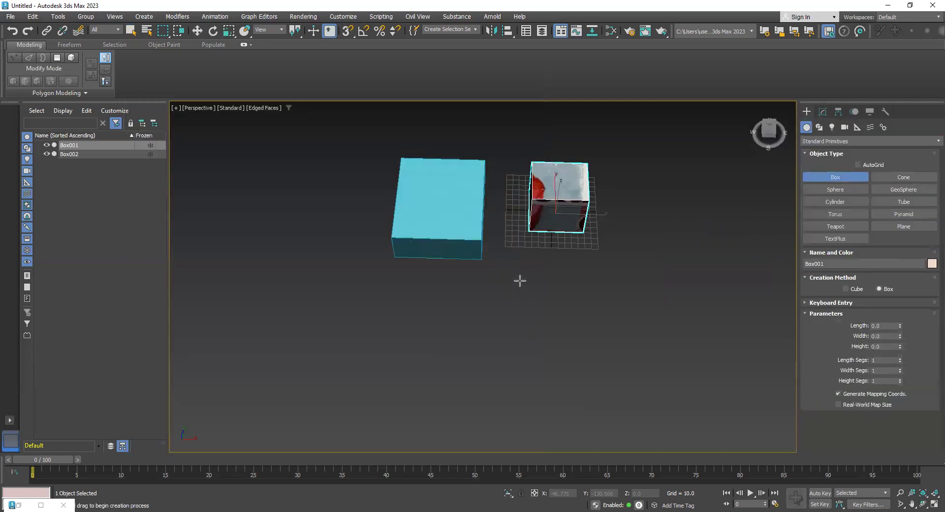
pyautogui.moveTo(494, 255); pyautogui.dragTo(697, 373)
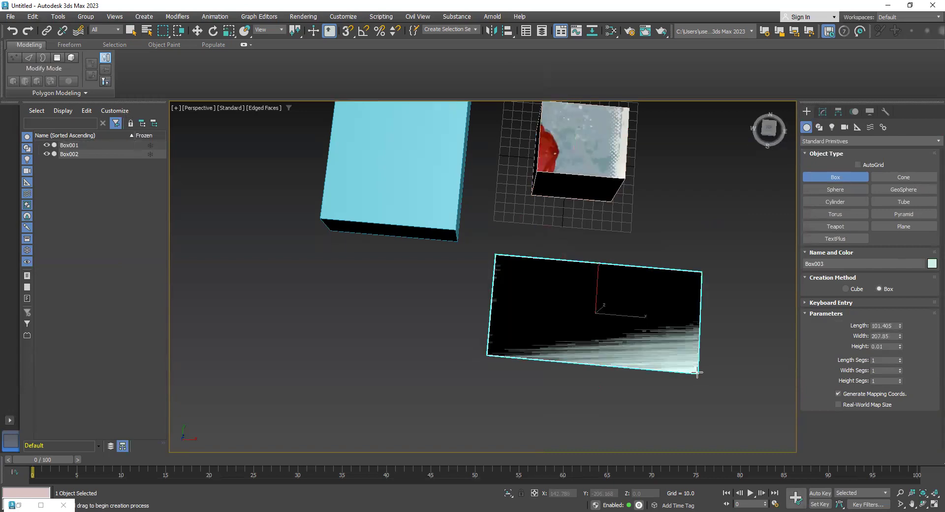
pyautogui.click(693, 344)
pyautogui.keyDown('alt'); pyautogui.moveTo(726, 354); pyautogui.dragTo(705, 251, button='middle'); pyautogui.keyUp('alt')
pyautogui.press('w')
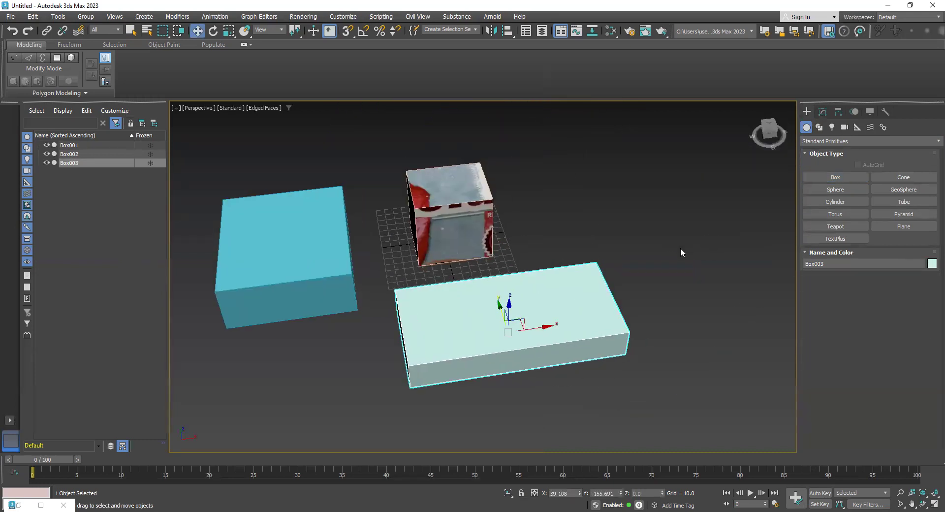
# Step: Add an Unwrap UVW modifier to the third box and open its UV editor
pyautogui.click(822, 112)
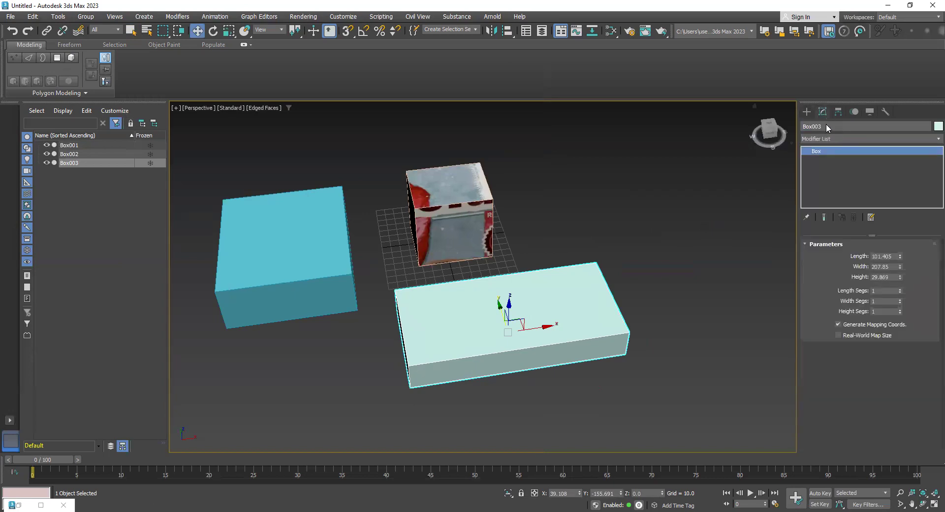
pyautogui.click(835, 139)
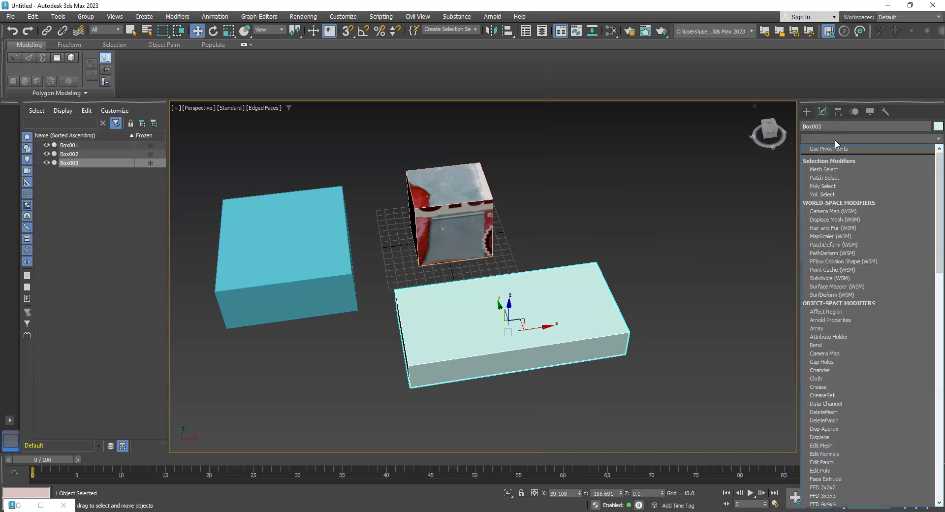
pyautogui.press('u')
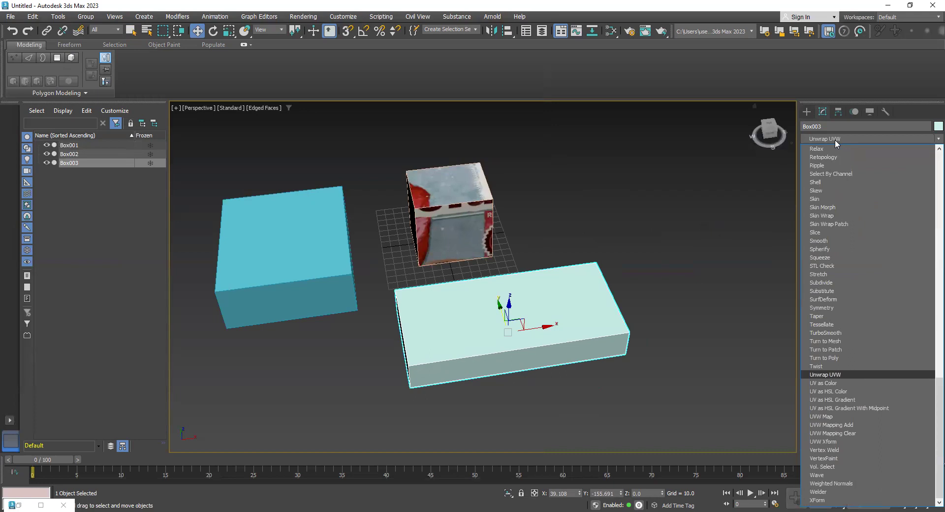
pyautogui.press('Return')
pyautogui.scroll(-3, 843, 364)
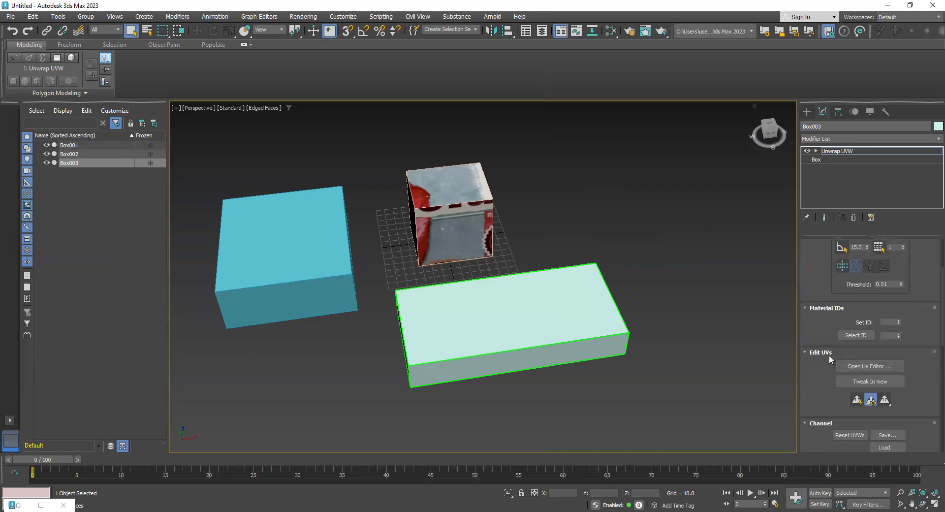
pyautogui.click(848, 367)
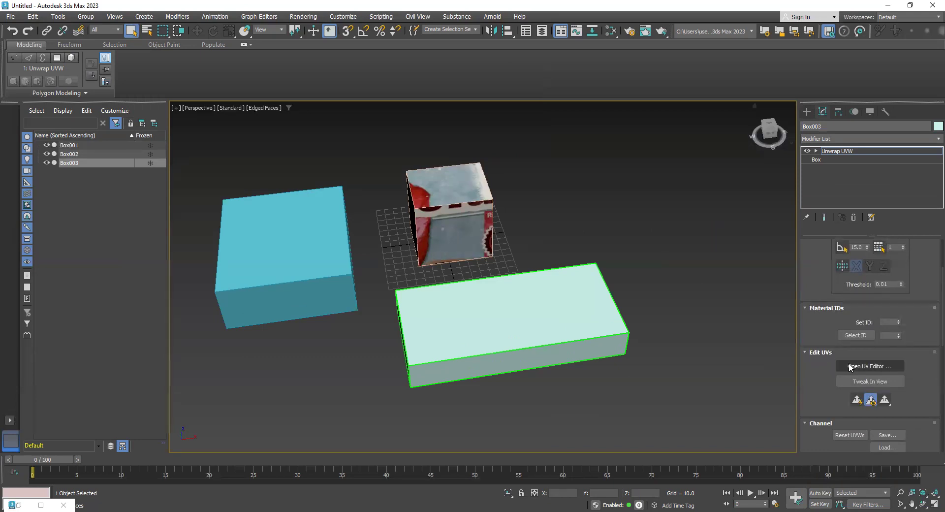
pyautogui.click(849, 367)
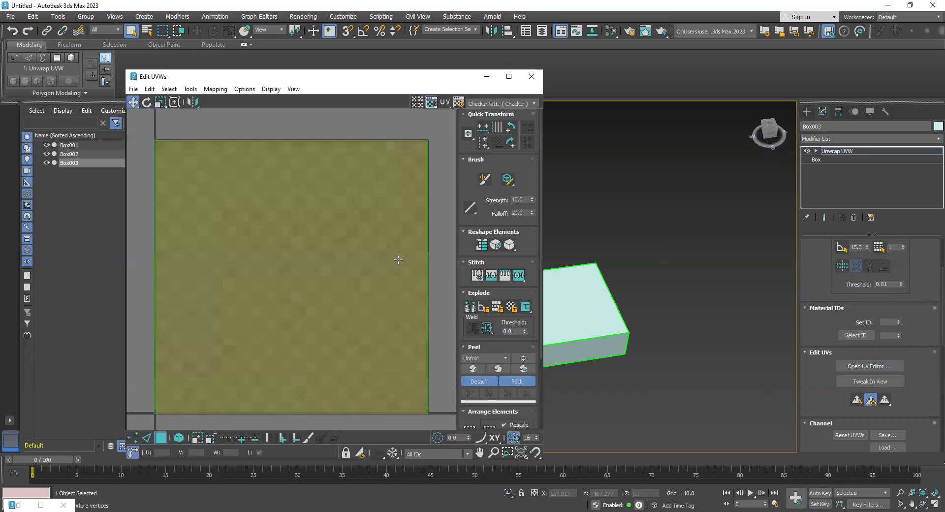
# Step: Select all of the third box's overlapping UV polygons and apply Unfold Mapping to them
pyautogui.scroll(-4, 399, 260)
pyautogui.moveTo(425, 195); pyautogui.dragTo(189, 381)
pyautogui.moveTo(597, 310); pyautogui.dragTo(679, 305, button='middle')
pyautogui.moveTo(381, 267); pyautogui.dragTo(306, 260, button='middle')
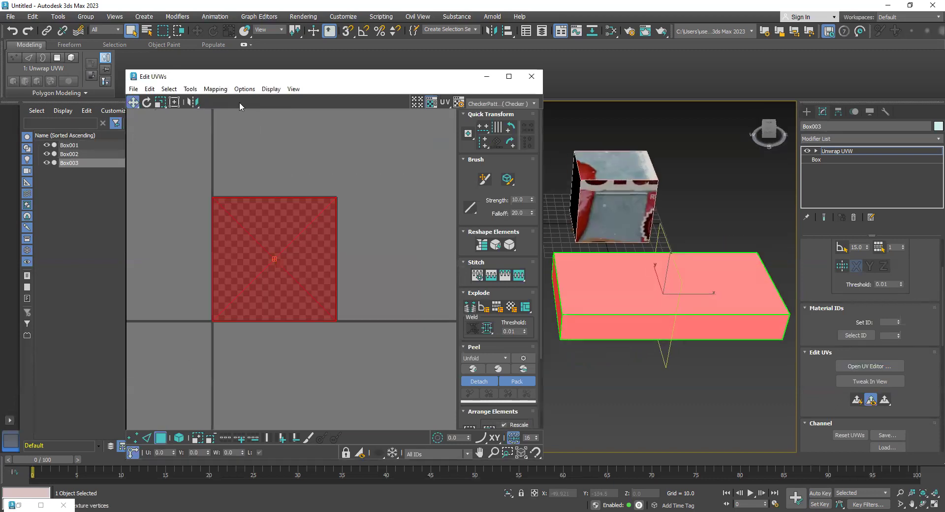
pyautogui.click(219, 91)
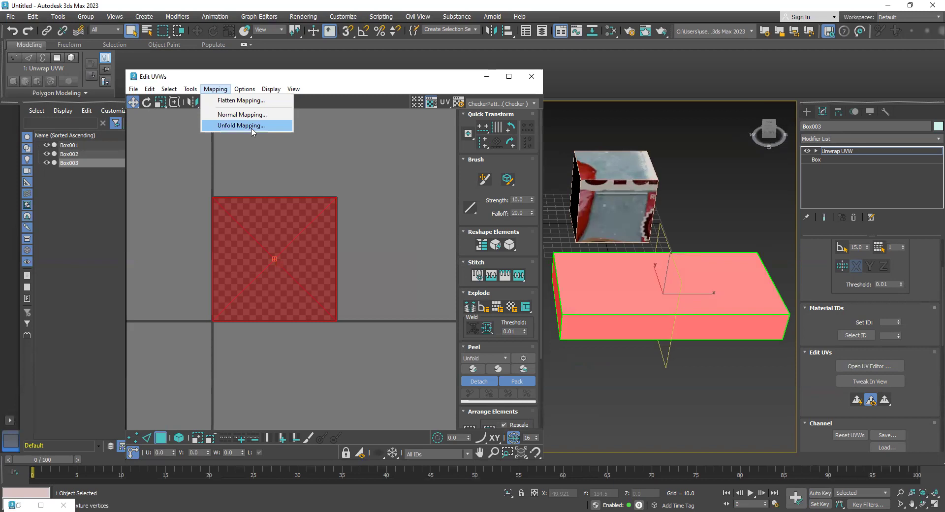
pyautogui.click(252, 126)
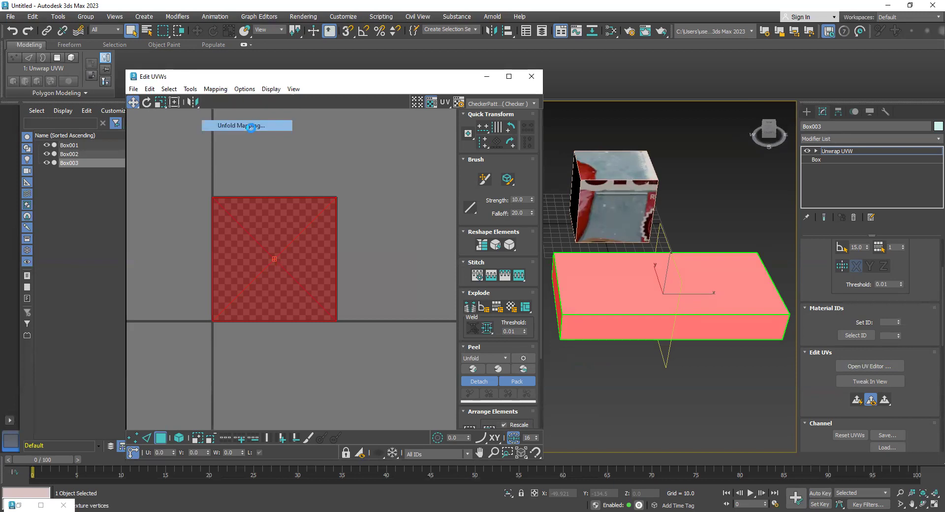
pyautogui.click(154, 37)
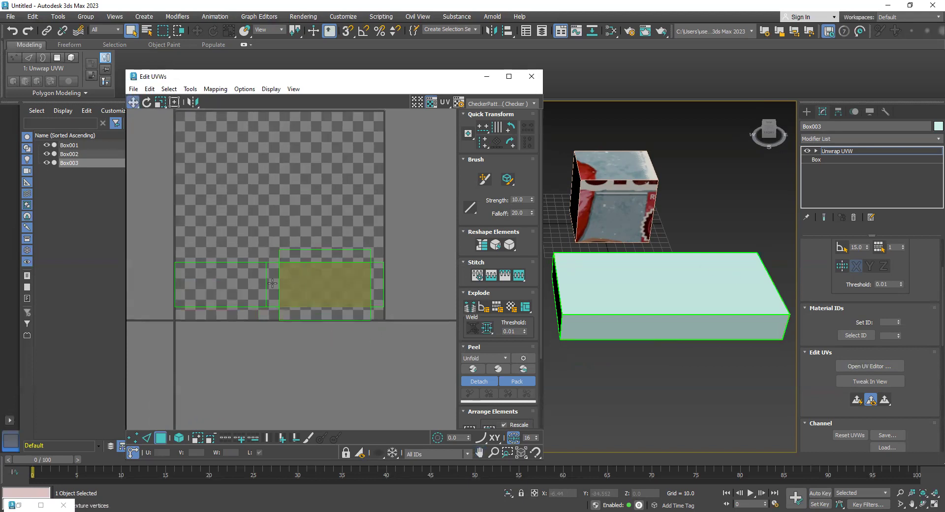
# Step: Check which faces of the third box the two large polygons in its unfolded layout belong to
pyautogui.click(233, 283)
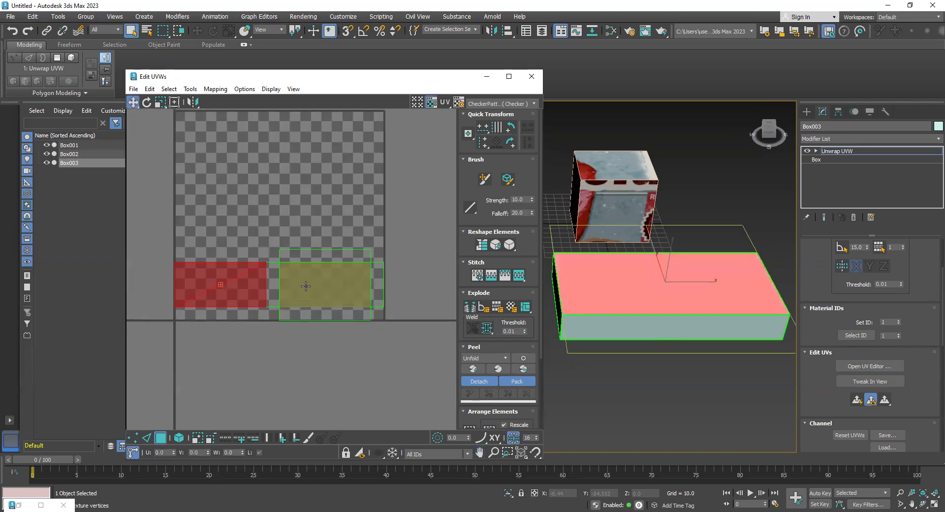
pyautogui.click(305, 285)
pyautogui.keyDown('alt'); pyautogui.moveTo(737, 341); pyautogui.dragTo(676, 288, button='middle'); pyautogui.keyUp('alt')
pyautogui.click(676, 287)
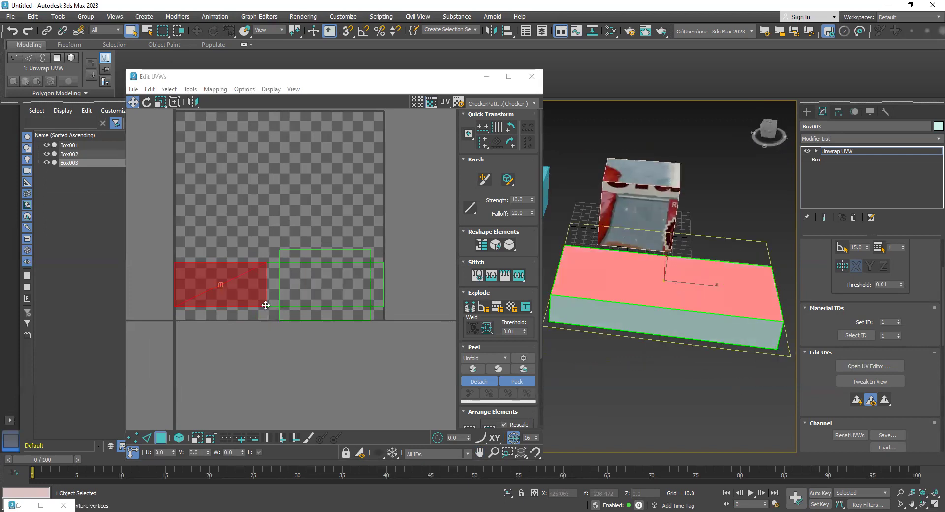
# Step: Check which faces of the third box the narrow end and side polygons in its unfolded layout belong to
pyautogui.click(272, 284)
pyautogui.keyDown('alt'); pyautogui.moveTo(647, 352); pyautogui.dragTo(770, 359, button='middle'); pyautogui.keyUp('alt')
pyautogui.click(761, 350)
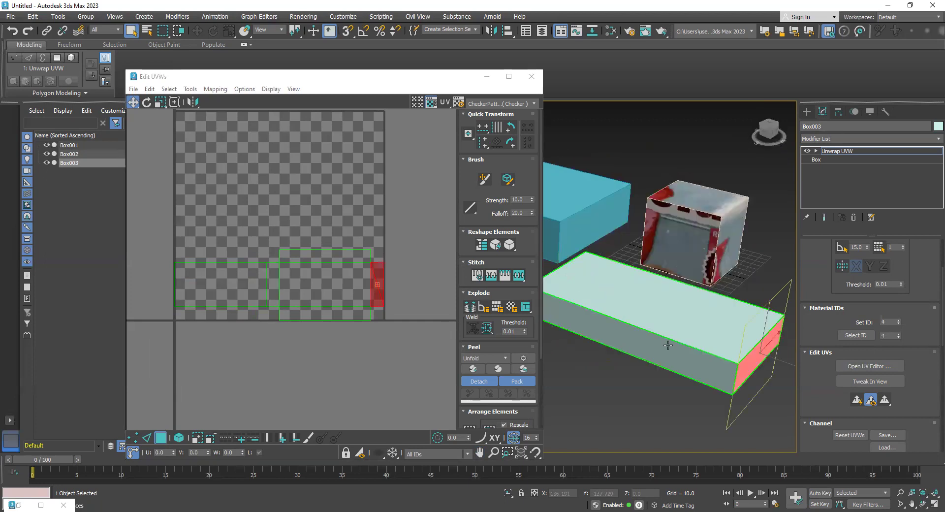
pyautogui.click(354, 259)
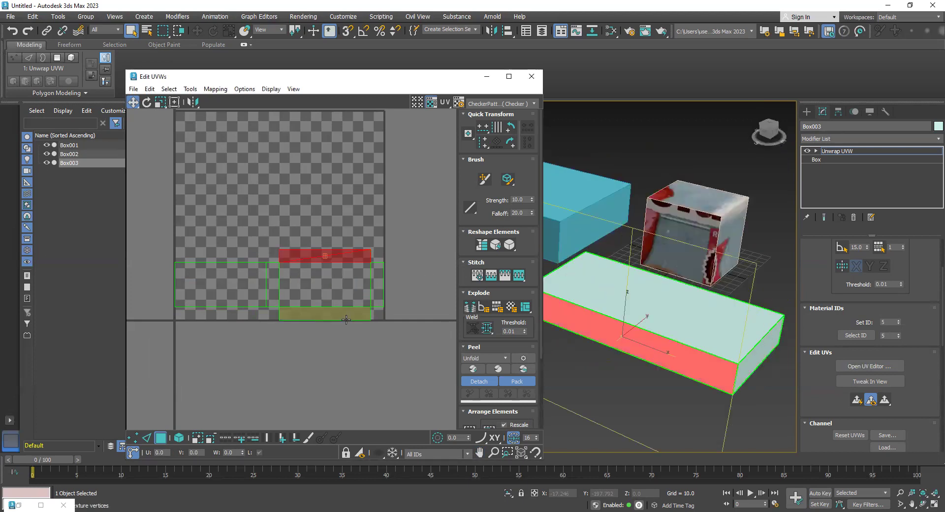
pyautogui.click(346, 315)
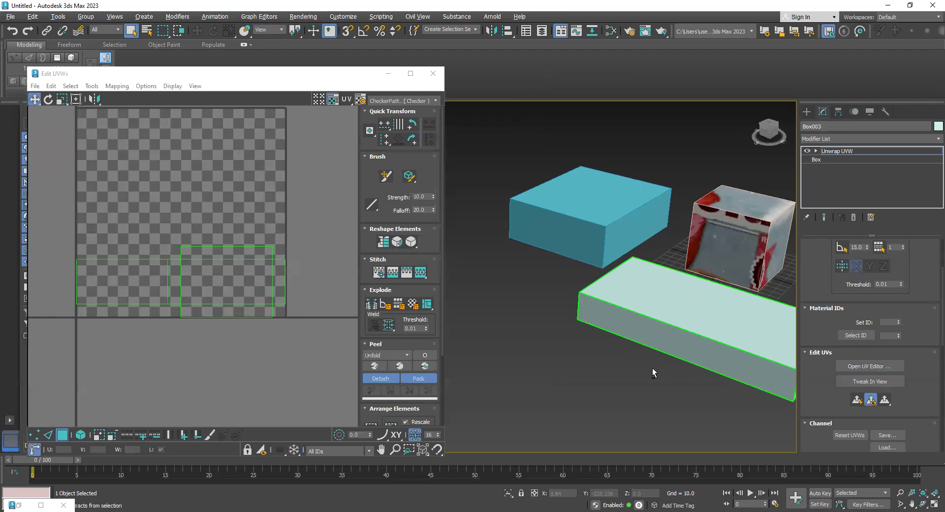
# Step: Create a fourth, tall box about 170 long, 121 wide and 320 high in front of the other boxes
pyautogui.keyDown('alt'); pyautogui.moveTo(652, 368); pyautogui.dragTo(682, 383, button='middle'); pyautogui.keyUp('alt')
pyautogui.click(834, 176)
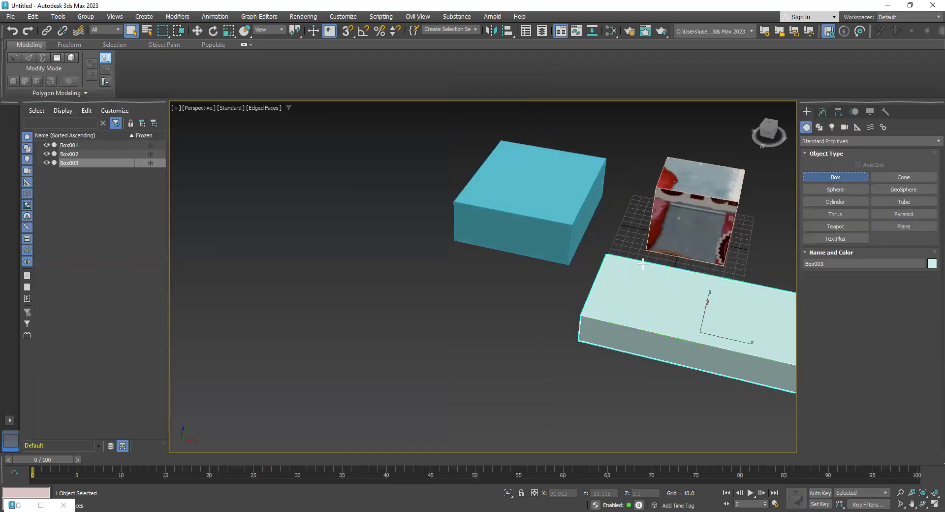
pyautogui.keyDown('alt'); pyautogui.moveTo(482, 344); pyautogui.dragTo(550, 290, button='middle'); pyautogui.keyUp('alt')
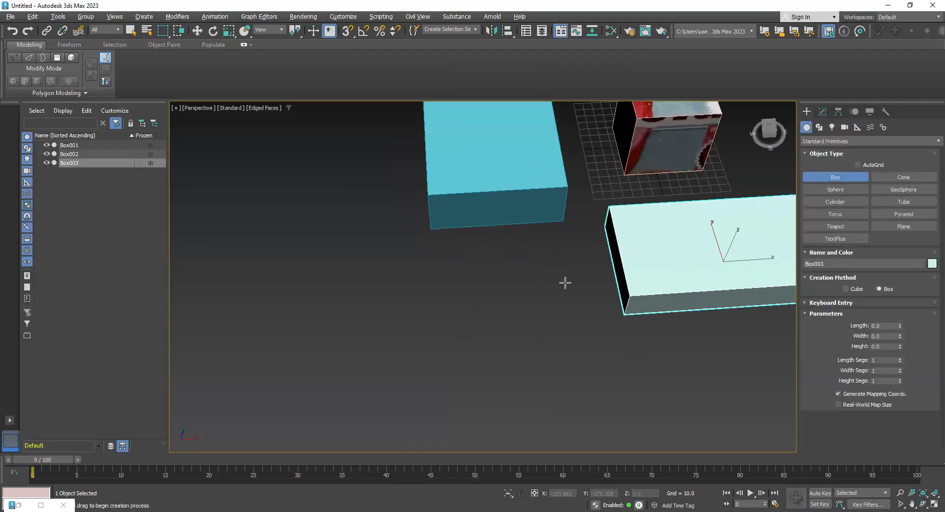
pyautogui.scroll(-4, 561, 295)
pyautogui.moveTo(464, 309); pyautogui.dragTo(584, 390)
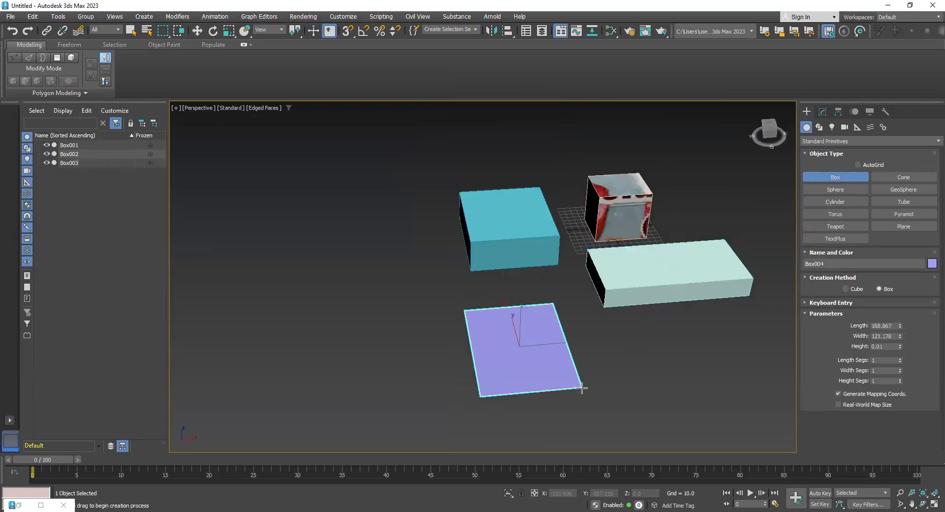
pyautogui.click(559, 151)
pyautogui.keyDown('alt'); pyautogui.moveTo(630, 369); pyautogui.dragTo(666, 268, button='middle'); pyautogui.keyUp('alt')
pyautogui.scroll(-3, 631, 367)
pyautogui.keyDown('alt'); pyautogui.moveTo(632, 366); pyautogui.dragTo(705, 326, button='middle'); pyautogui.keyUp('alt')
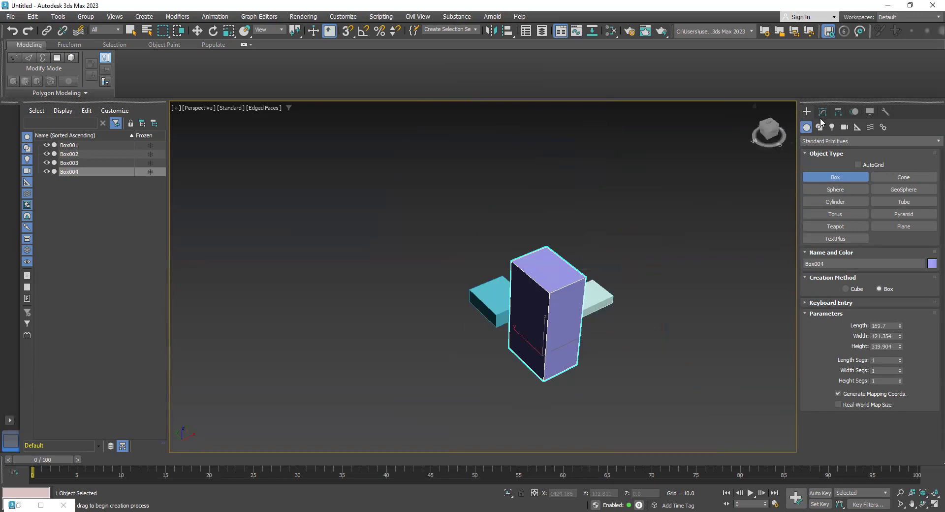
# Step: Add an Unwrap UVW modifier to the tall fourth box and open its UV editor
pyautogui.click(823, 113)
pyautogui.click(832, 139)
pyautogui.press('u')
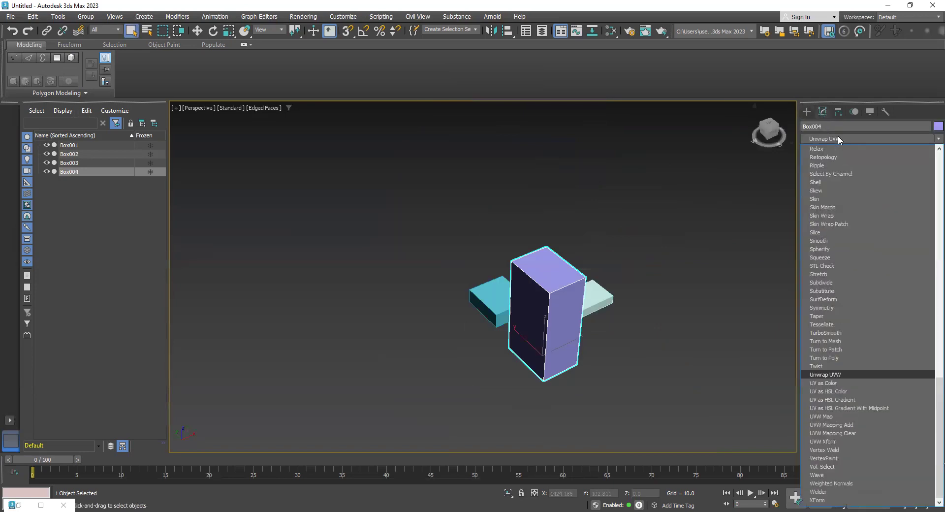
pyautogui.press('Return')
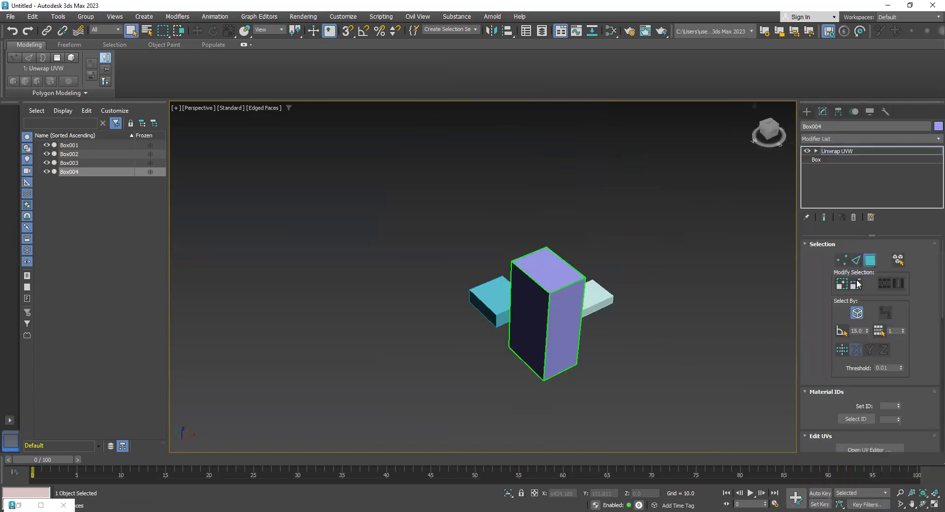
pyautogui.scroll(-2, 919, 312)
pyautogui.click(888, 383)
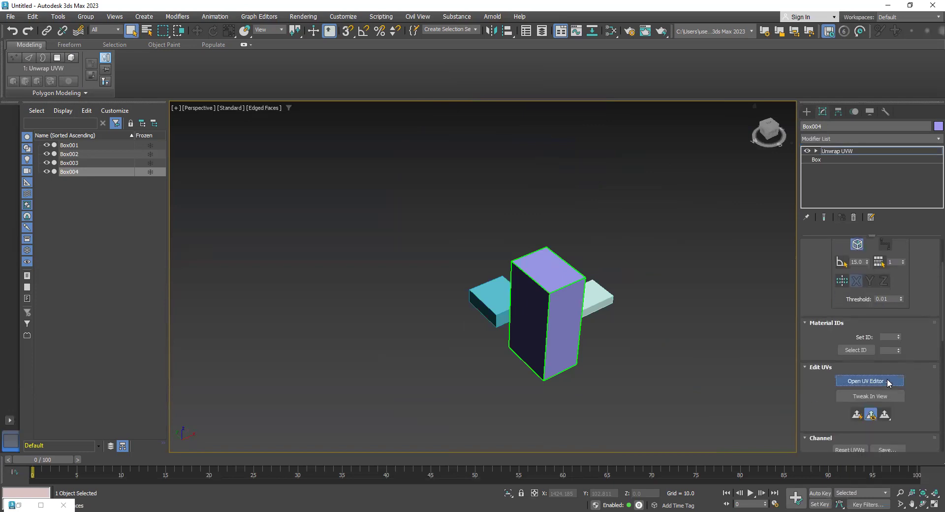
# Step: Select all of the tall box's overlapping UV polygons and unfold them with the Walk to closest face option
pyautogui.moveTo(334, 140); pyautogui.dragTo(146, 351)
pyautogui.click(112, 87)
pyautogui.click(130, 122)
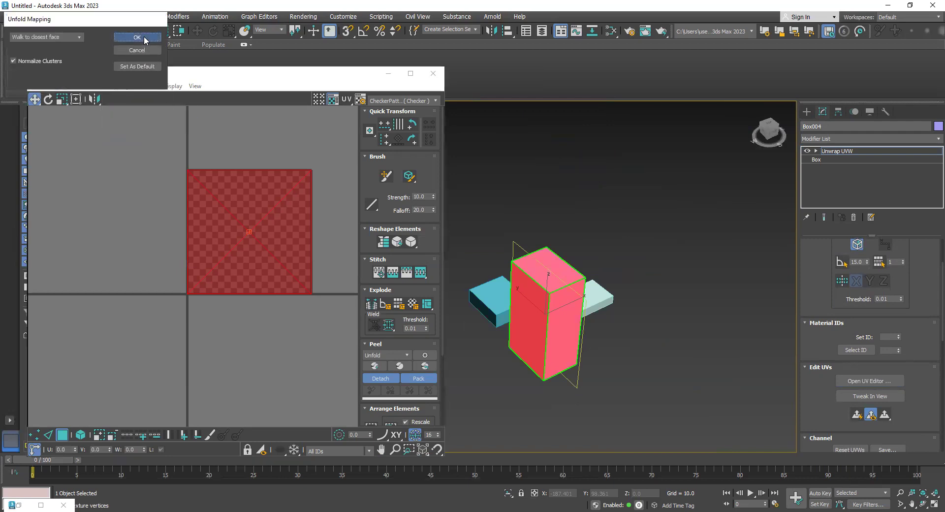
pyautogui.click(145, 40)
# Step: Check which polygons in the tall box's unfolded layout match its top, bottom and side faces
pyautogui.click(575, 309)
pyautogui.click(551, 273)
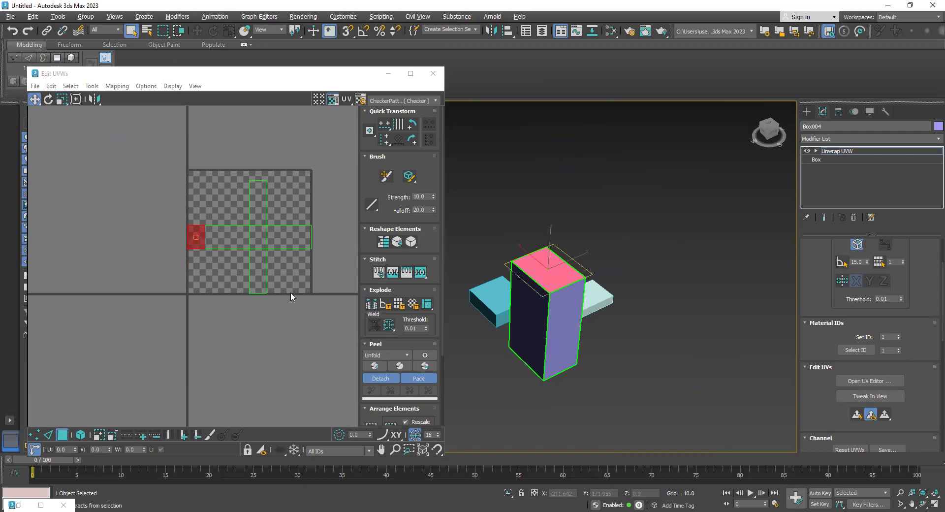
pyautogui.moveTo(290, 291); pyautogui.dragTo(278, 277, button='middle')
pyautogui.keyDown('alt'); pyautogui.moveTo(594, 355); pyautogui.dragTo(560, 350, button='middle'); pyautogui.keyUp('alt')
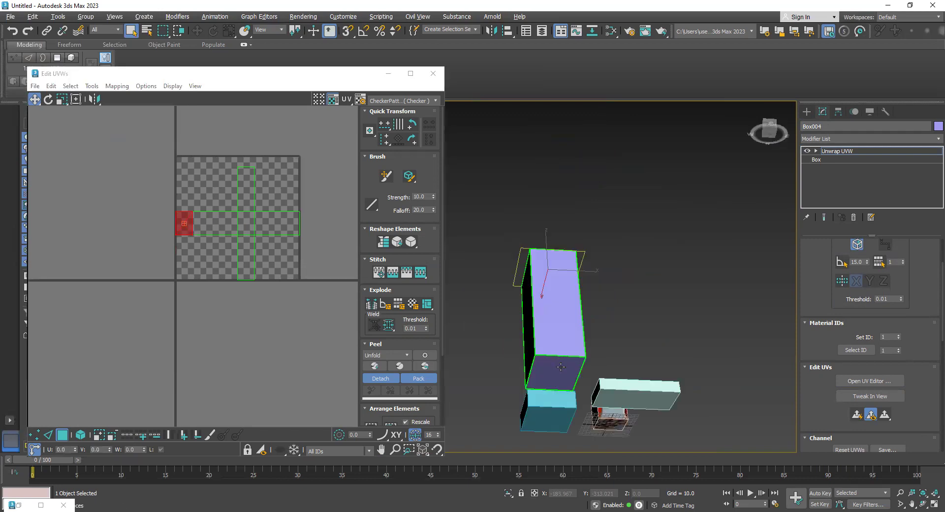
pyautogui.click(560, 366)
pyautogui.moveTo(282, 247); pyautogui.dragTo(282, 286, button='middle')
pyautogui.click(246, 241)
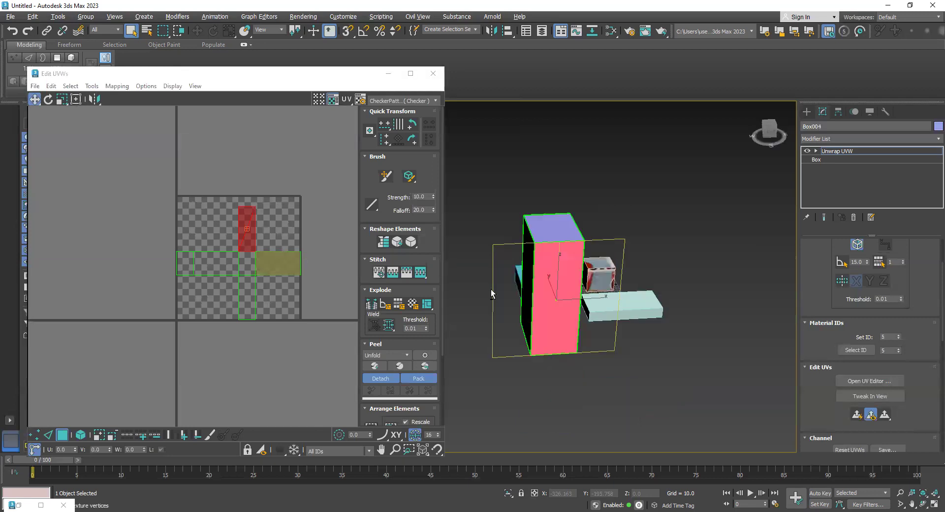
pyautogui.click(545, 273)
pyautogui.scroll(2, 274, 297)
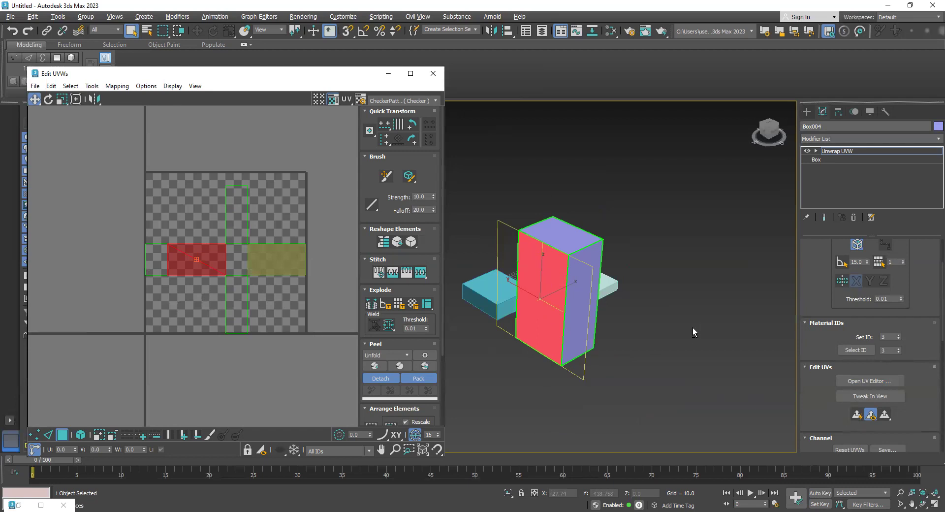
pyautogui.keyDown('alt'); pyautogui.moveTo(682, 331); pyautogui.dragTo(610, 364, button='middle'); pyautogui.keyUp('alt')
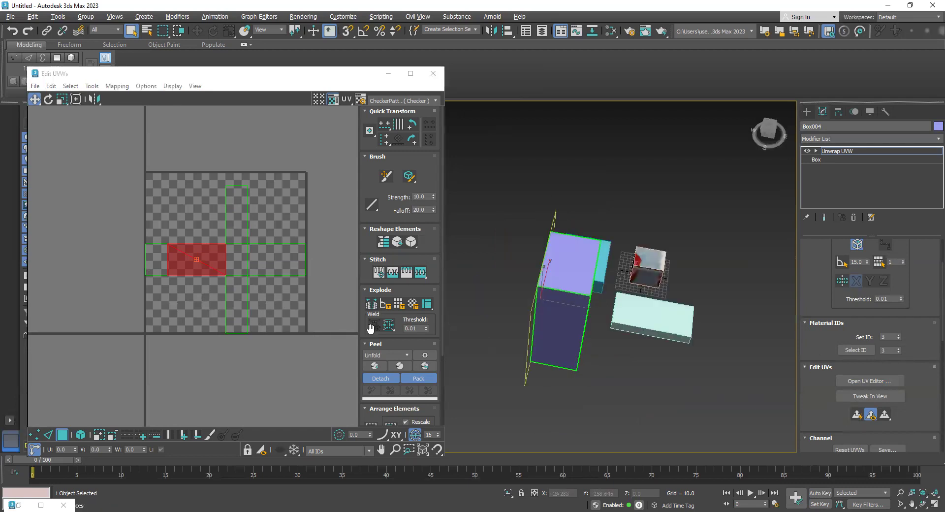
pyautogui.click(298, 321)
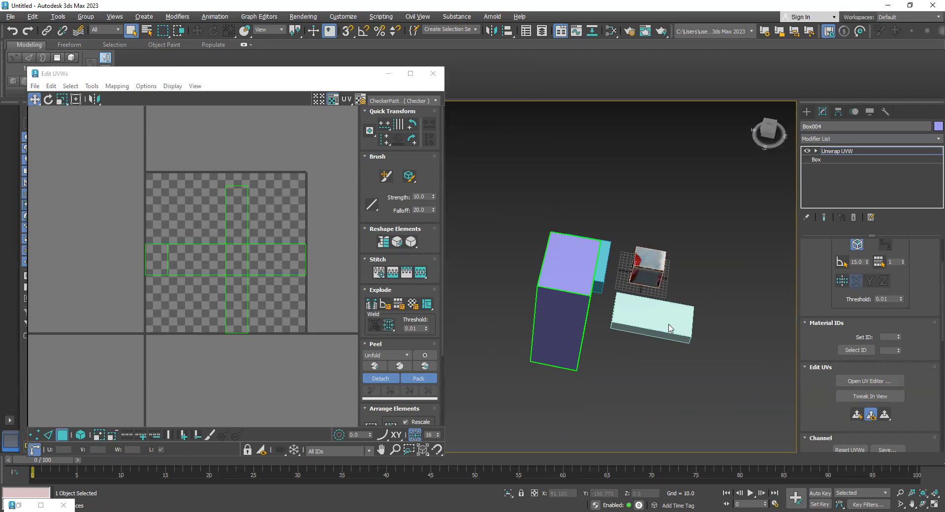
# Step: Leave the tall box's UV editing and open the flat third box's layout in the UV editor
pyautogui.click(844, 151)
pyautogui.click(681, 326)
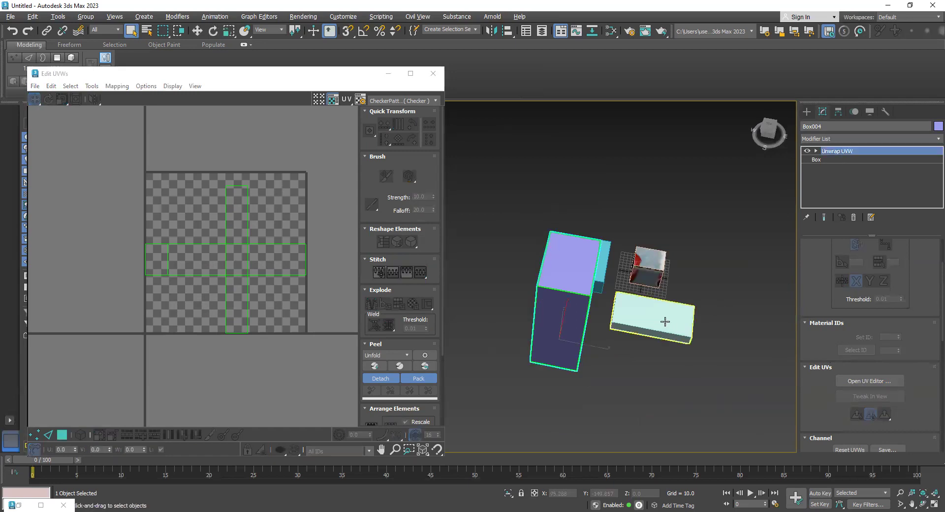
pyautogui.click(870, 380)
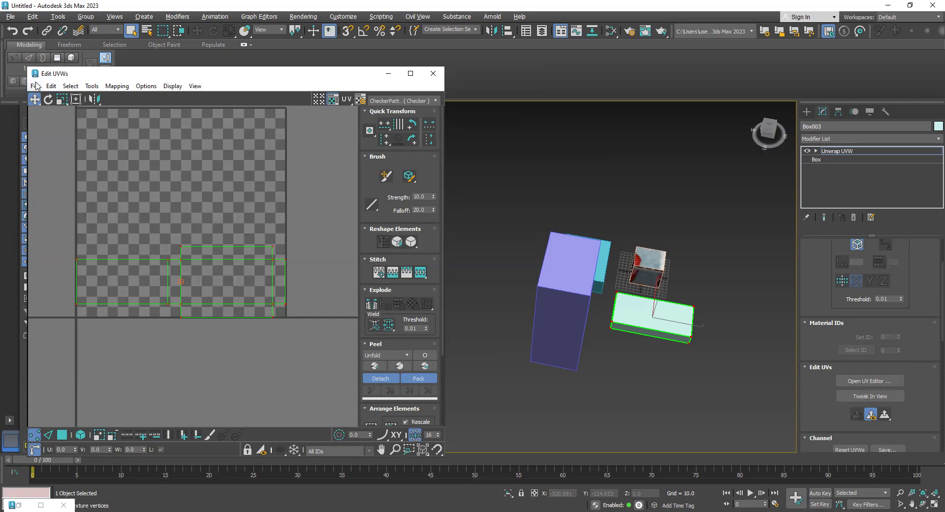
pyautogui.moveTo(116, 78); pyautogui.dragTo(144, 76)
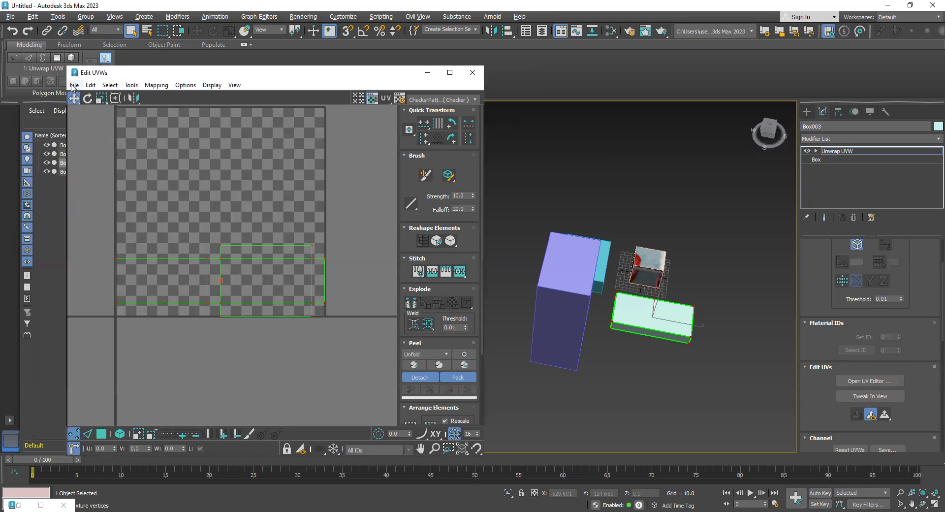
# Step: Render the third box's UVW template at 1024 by 1024 pixels
pyautogui.click(75, 85)
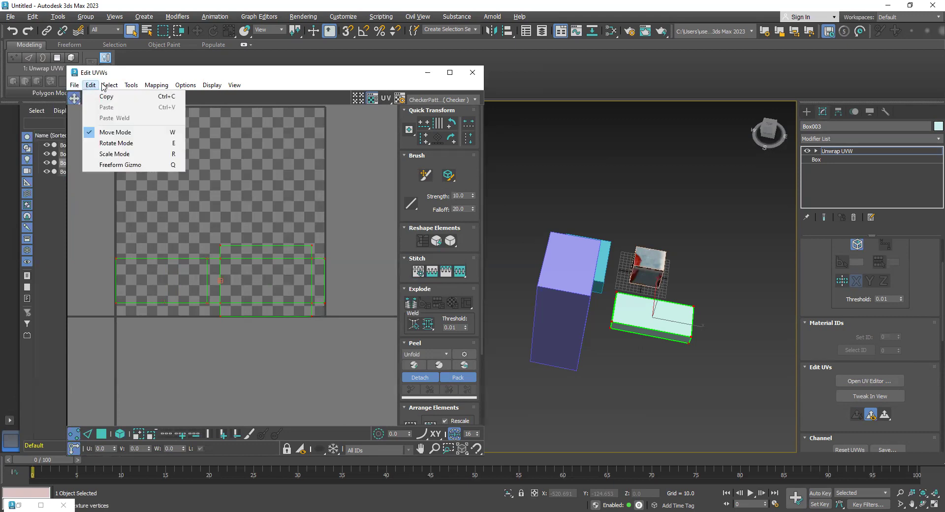
pyautogui.moveTo(131, 88)
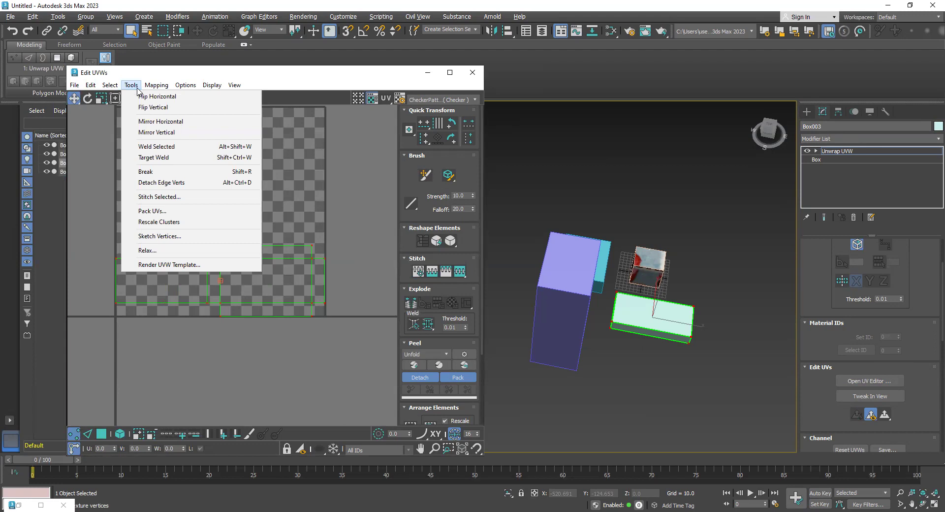
pyautogui.moveTo(162, 88)
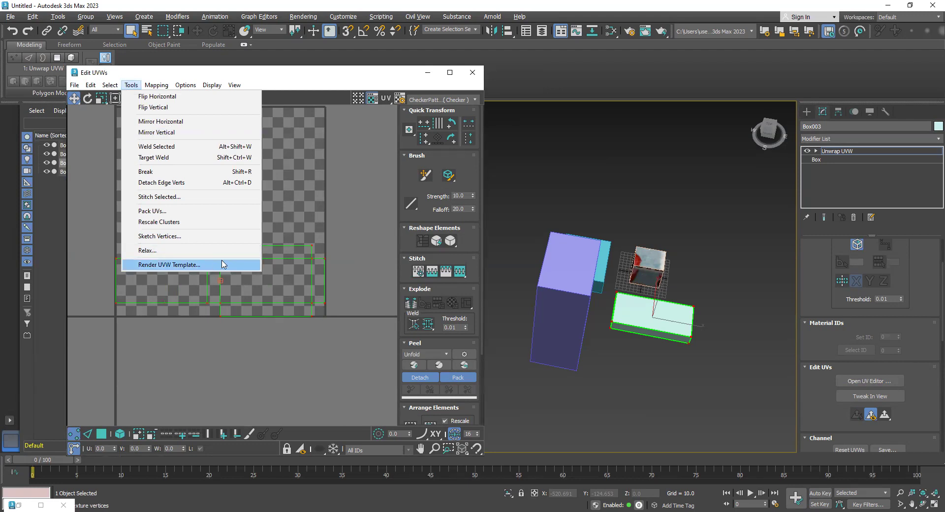
pyautogui.click(221, 264)
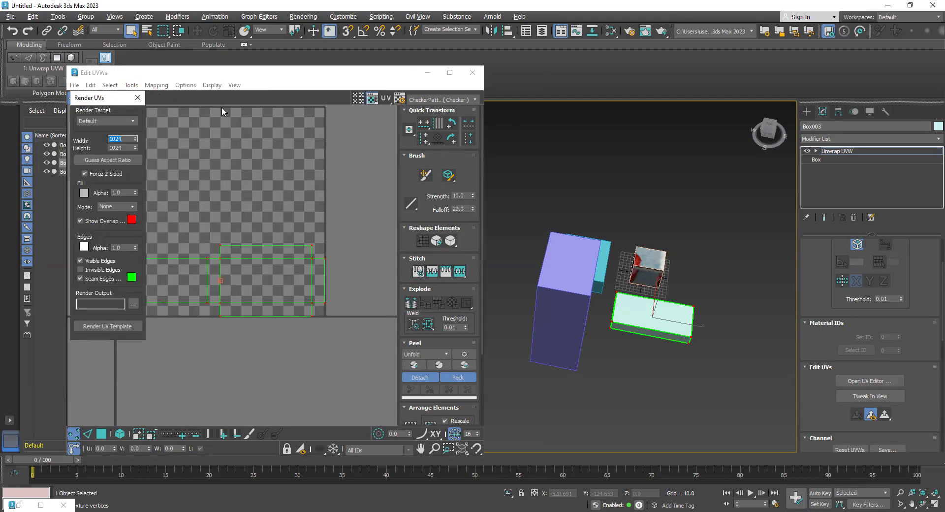
pyautogui.moveTo(102, 97); pyautogui.dragTo(222, 107)
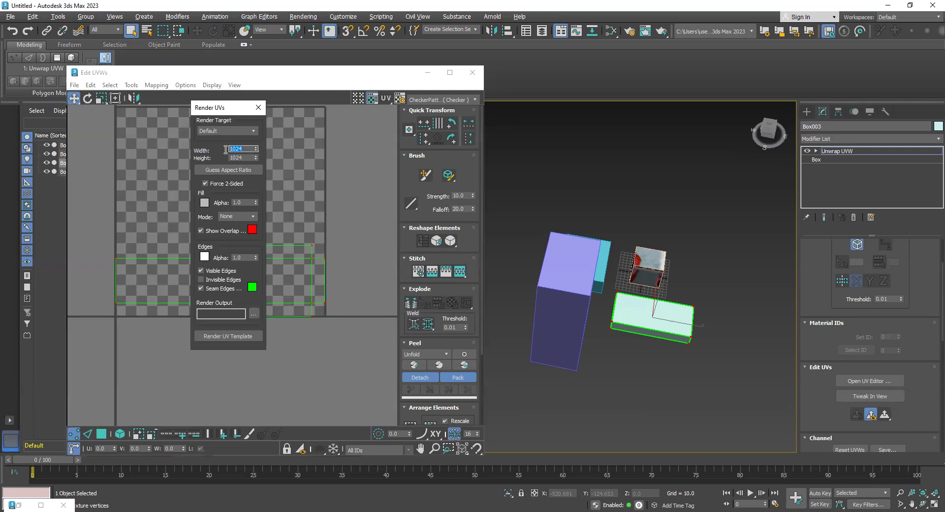
pyautogui.click(243, 148)
pyautogui.moveTo(243, 147); pyautogui.dragTo(213, 146)
pyautogui.click(255, 336)
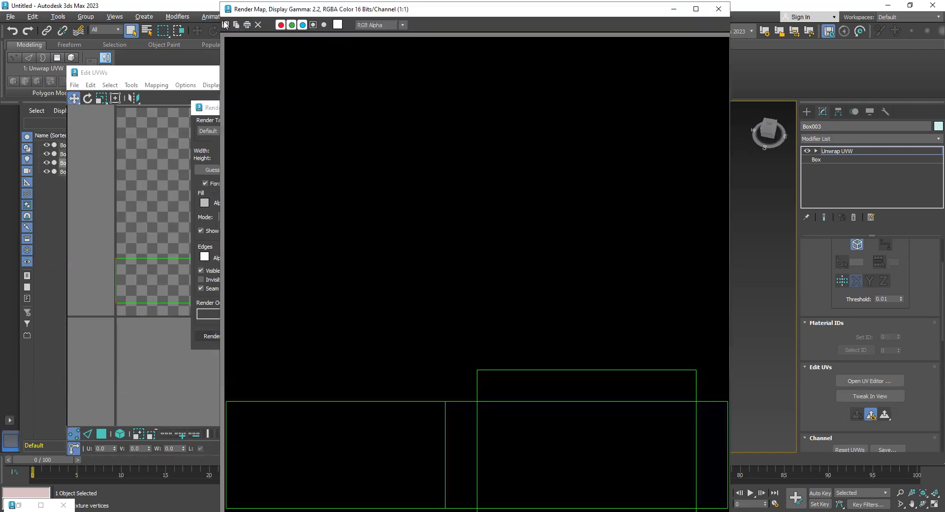
# Step: Start saving the rendered template and create and open a new folder named UV inside 3D_Model_INPUT
pyautogui.click(225, 23)
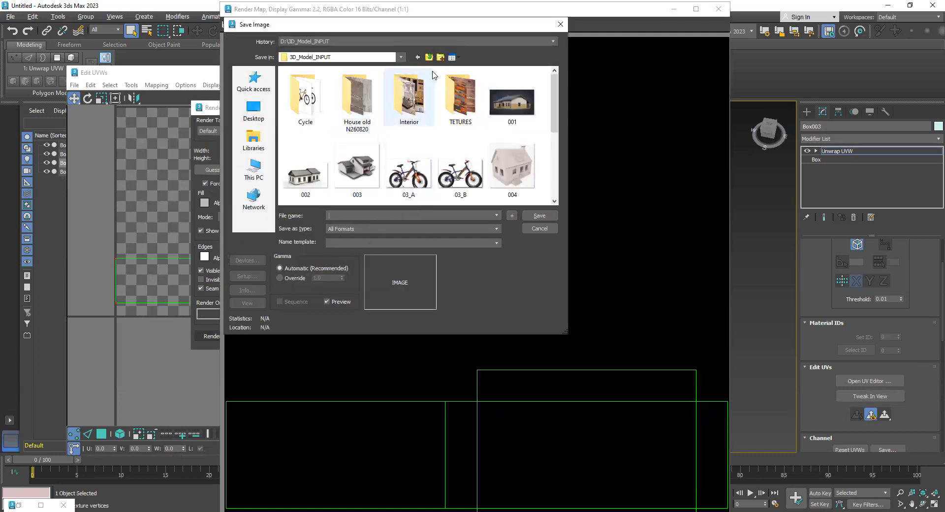
pyautogui.click(440, 57)
pyautogui.write('UV')
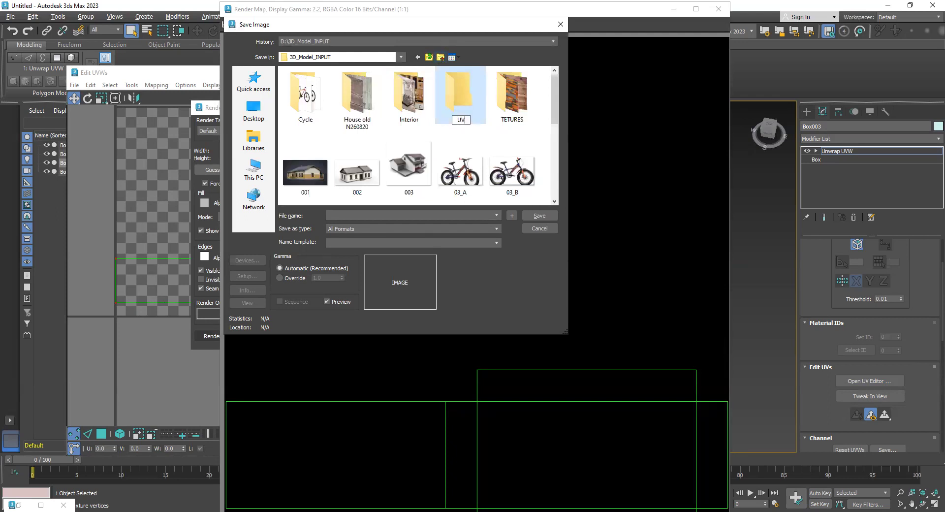
pyautogui.press('Return')
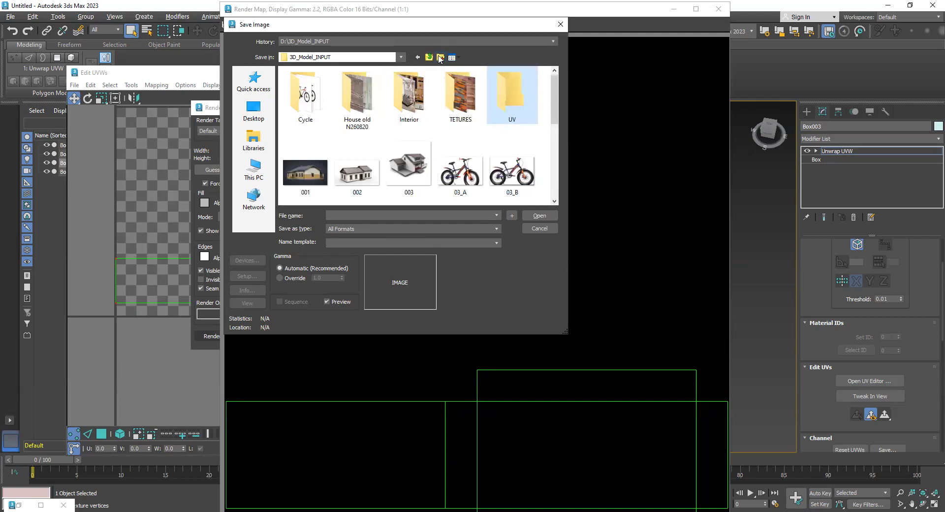
pyautogui.doubleClick(508, 116)
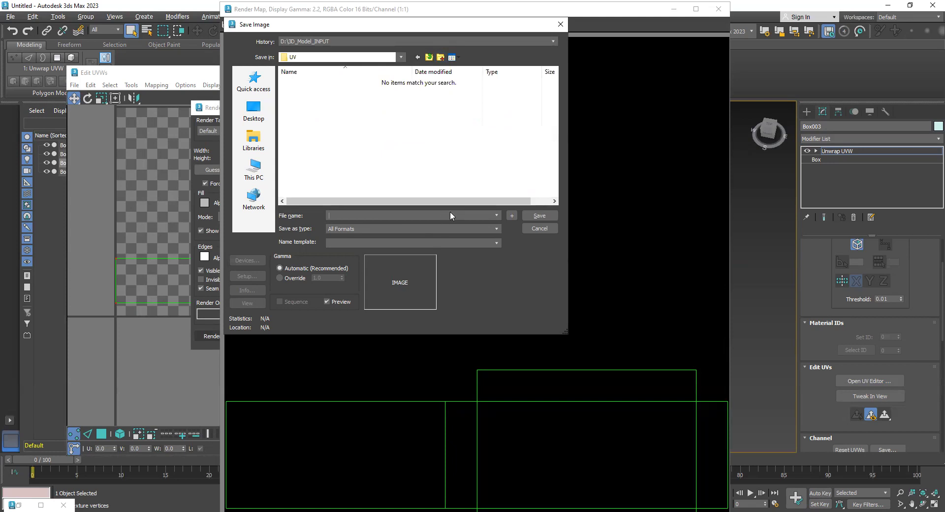
# Step: Save the rendered template as a JPEG file named BOX_UV with quality 95
pyautogui.write('BOX_UV')
pyautogui.click(466, 229)
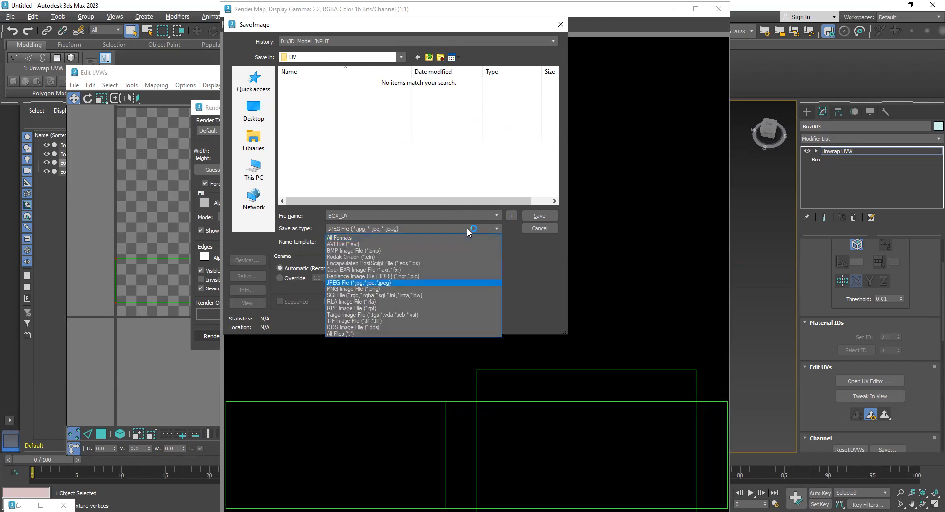
pyautogui.click(475, 225)
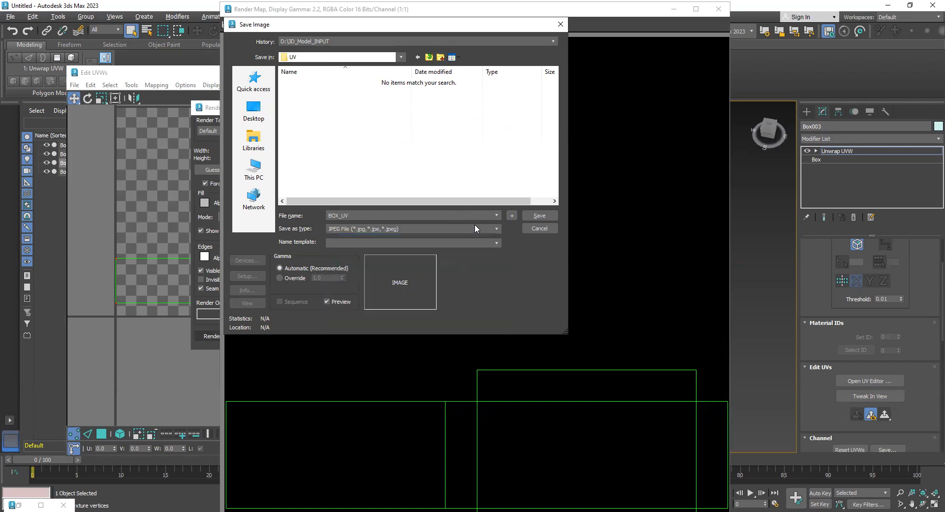
pyautogui.click(540, 215)
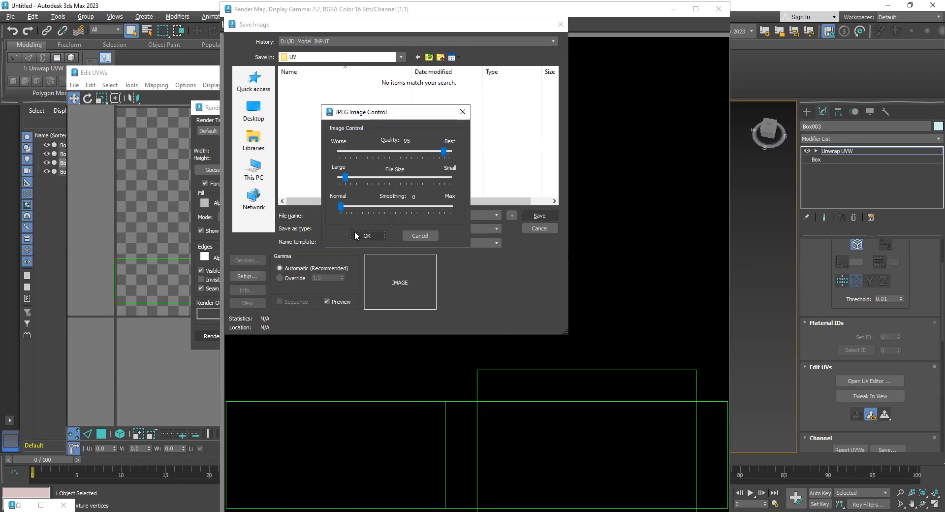
pyautogui.click(367, 236)
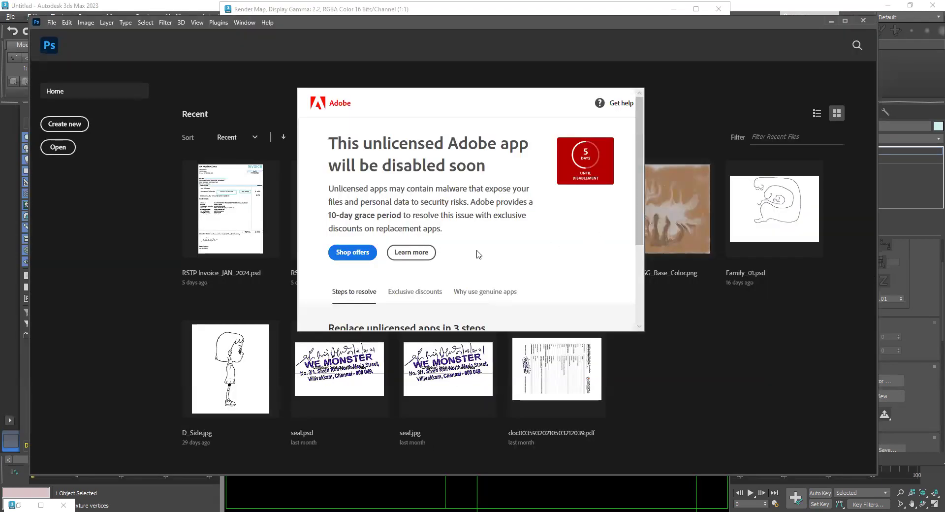
# Step: Switch to Photoshop and dismiss the licensing notice over its home screen
pyautogui.press('Escape')
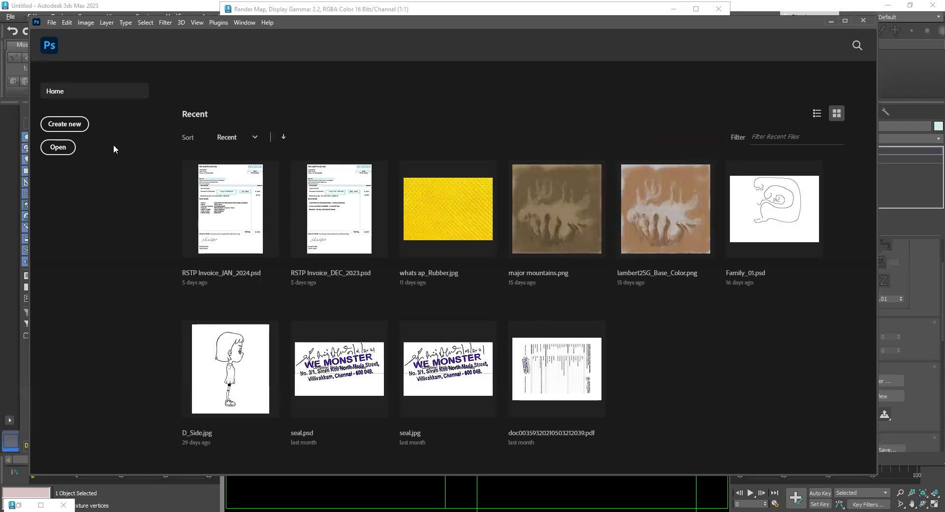
# Step: Open the BOX_UV image from the UV folder inside 3D_Model_INPUT
pyautogui.click(58, 147)
pyautogui.click(152, 39)
pyautogui.click(76, 218)
pyautogui.doubleClick(162, 83)
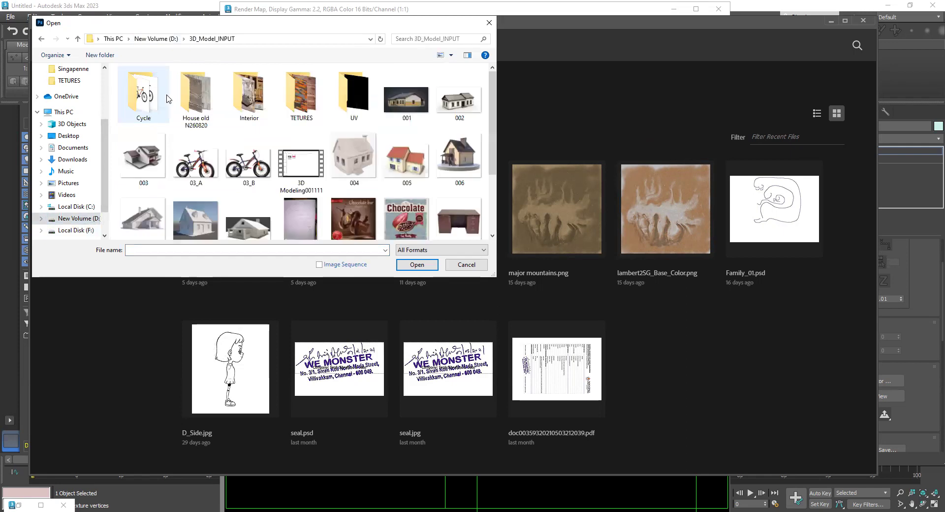
pyautogui.doubleClick(354, 96)
pyautogui.click(153, 96)
pyautogui.doubleClick(152, 96)
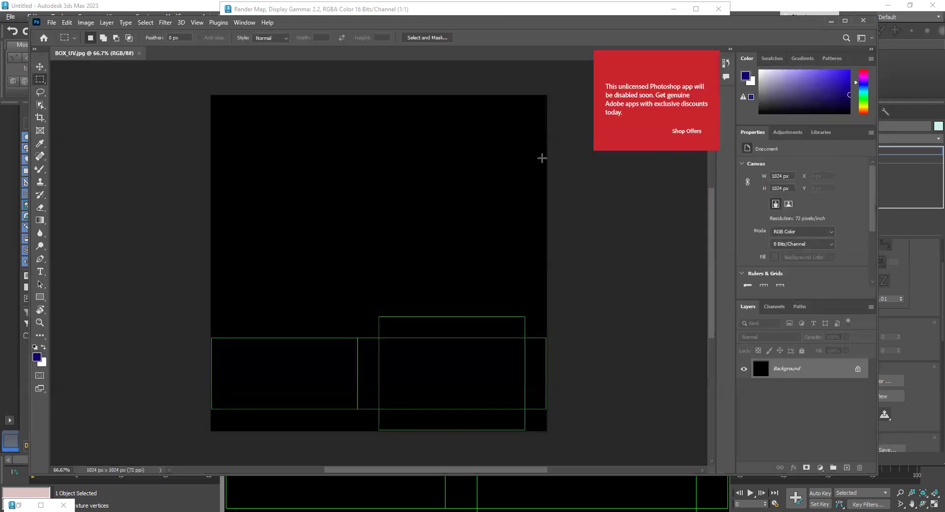
# Step: Add a new layer above the UV template background and activate the Brush tool
pyautogui.click(846, 468)
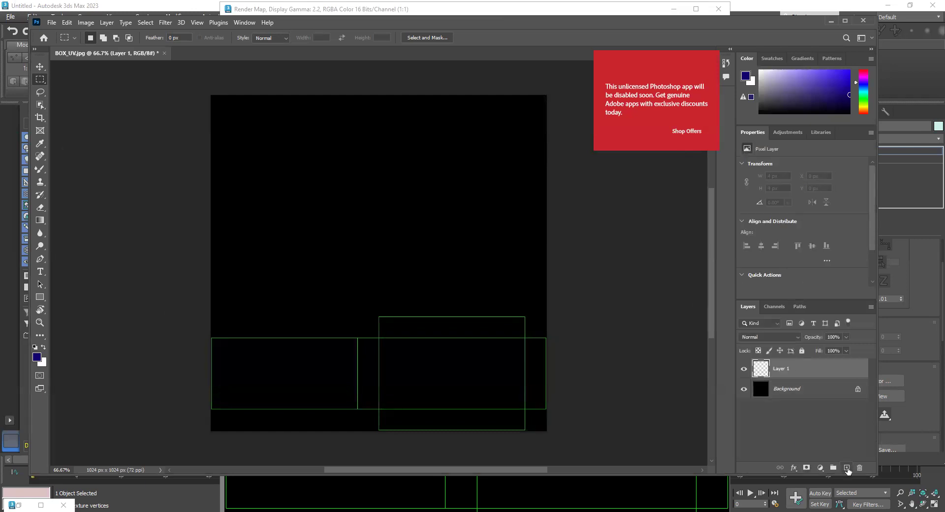
pyautogui.click(43, 195)
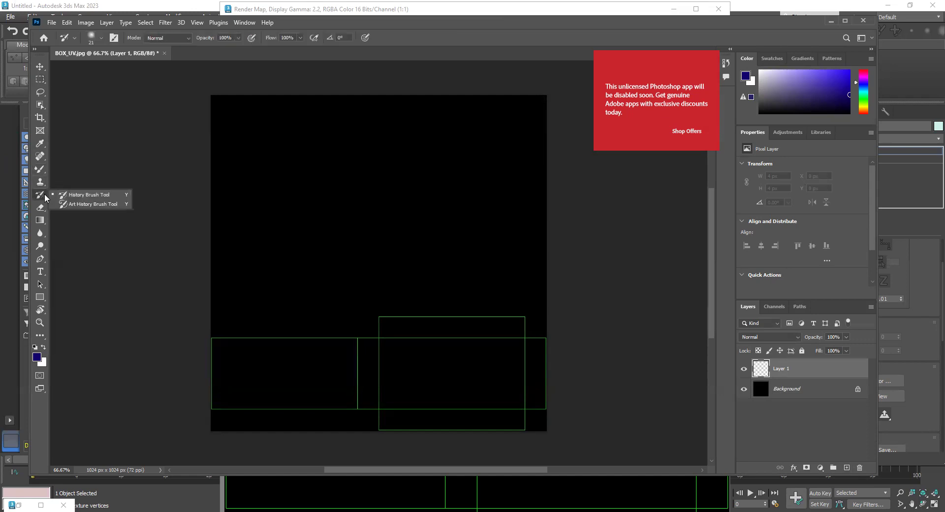
pyautogui.click(42, 170)
pyautogui.click(62, 171)
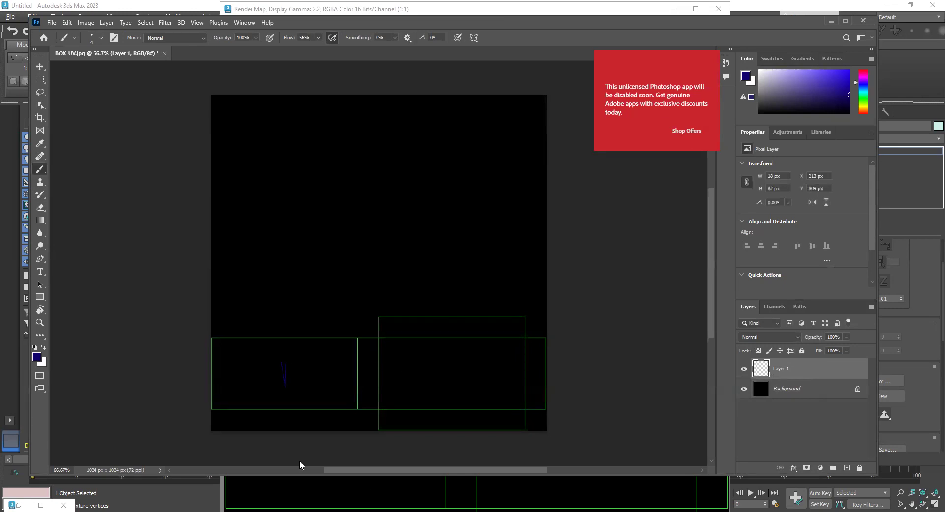
# Step: Make white the foreground color, enlarge the brush to 30 and paint the number 1 on the leftmost large face
pyautogui.click(43, 348)
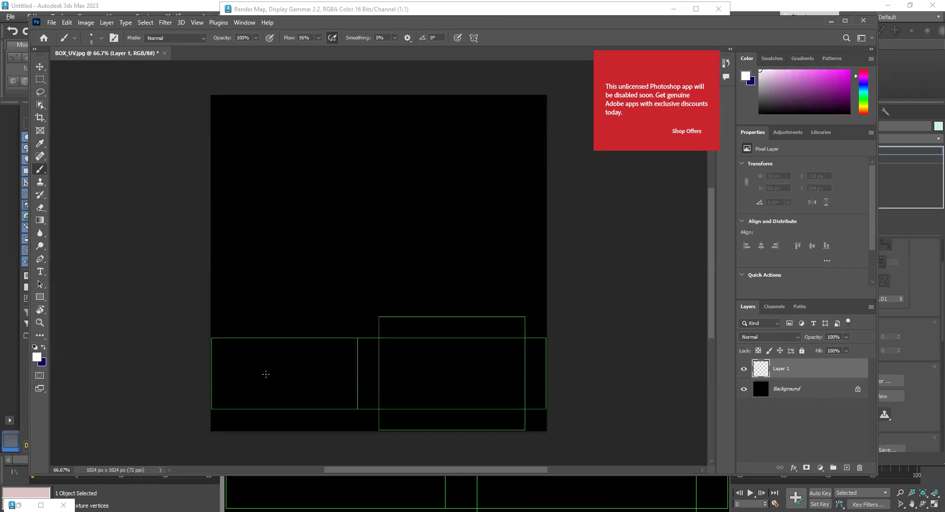
pyautogui.press(']')
pyautogui.press(']')
pyautogui.press(']')
pyautogui.press(']')
pyautogui.press(']')
pyautogui.press(']')
pyautogui.press(']')
pyautogui.press(']')
pyautogui.press(']')
pyautogui.moveTo(272, 352); pyautogui.dragTo(276, 395)
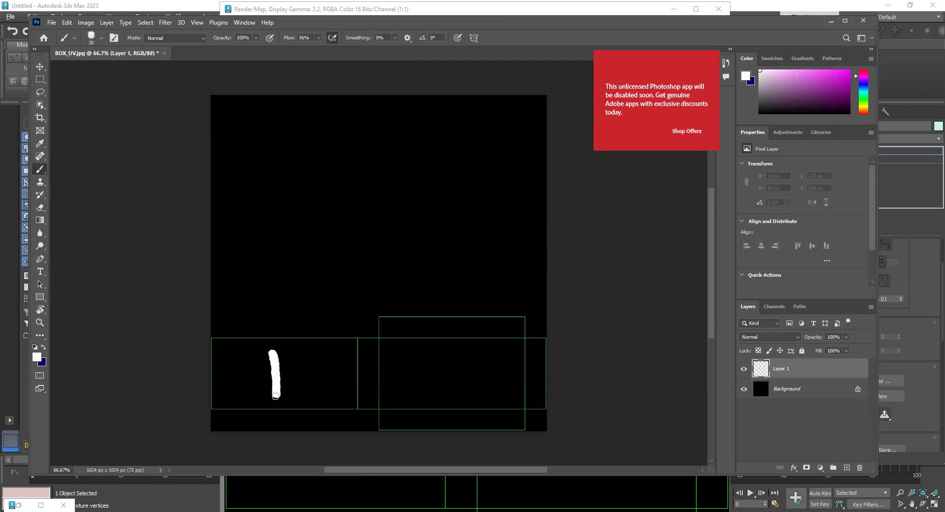
# Step: Shrink the brush and write 2, 3 and 4 along the remaining strip faces, 5 on the upper flap and 6 on the lower flap
pyautogui.press('[')
pyautogui.press('[')
pyautogui.press('[')
pyautogui.press('[')
pyautogui.press('[')
pyautogui.moveTo(370, 353); pyautogui.dragTo(366, 363)
pyautogui.moveTo(423, 351)
pyautogui.mouseDown()
pyautogui.moveTo(453, 370)
pyautogui.moveTo(429, 380)
pyautogui.mouseUp()
pyautogui.moveTo(537, 358); pyautogui.dragTo(535, 390)
pyautogui.moveTo(446, 322); pyautogui.dragTo(436, 335)
pyautogui.moveTo(454, 413); pyautogui.dragTo(450, 419)
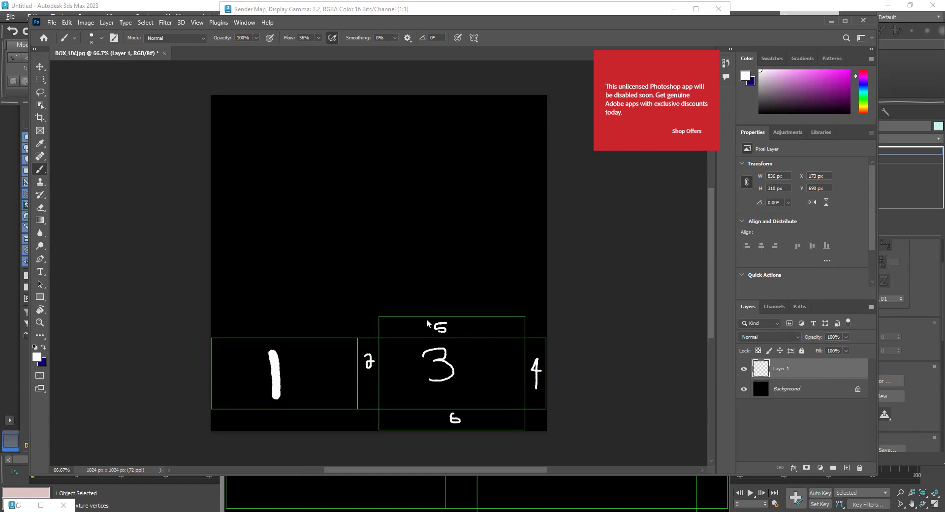
pyautogui.hotkey('ctrl', 's')
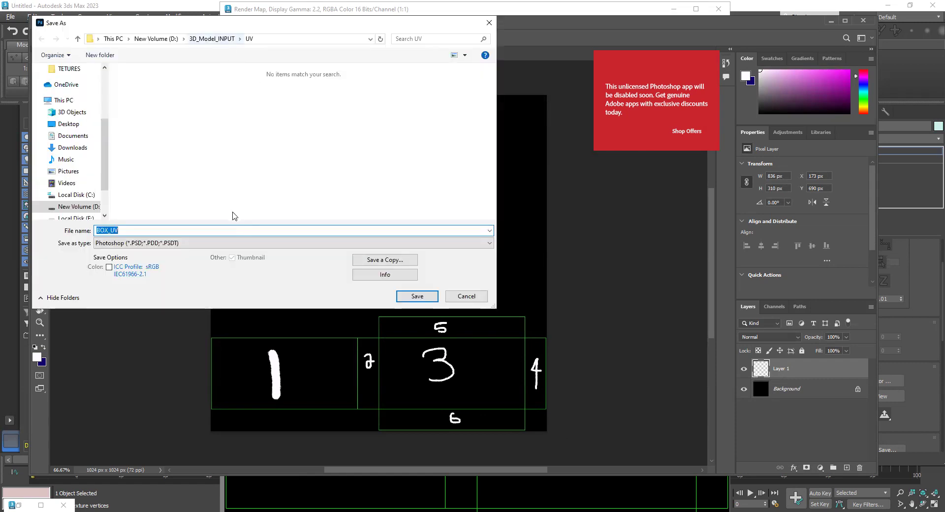
pyautogui.click(233, 242)
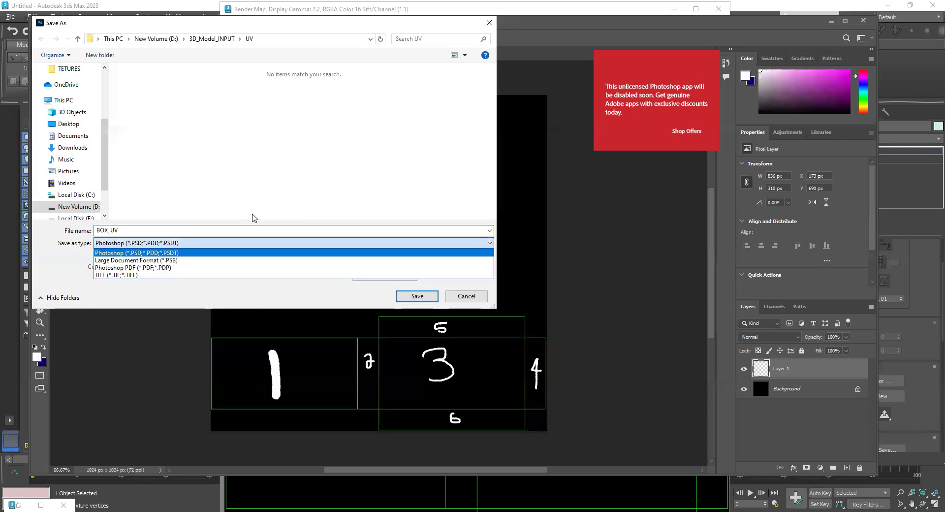
pyautogui.press('Escape')
pyautogui.press('Escape')
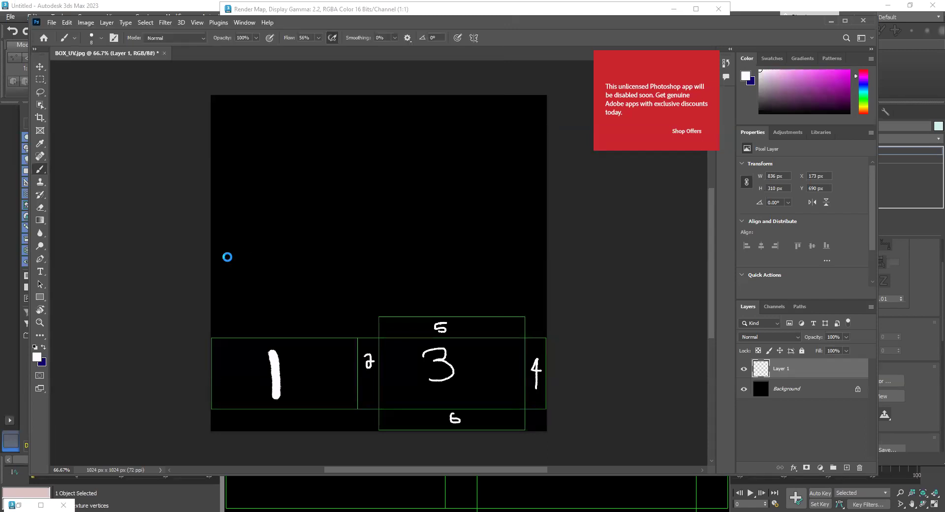
# Step: Save a JPEG copy of the numbered template in the UV folder as BOX_UV_Textured
pyautogui.hotkey('ctrl', 'alt', 's')
pyautogui.hotkey('shift', 'Tab')
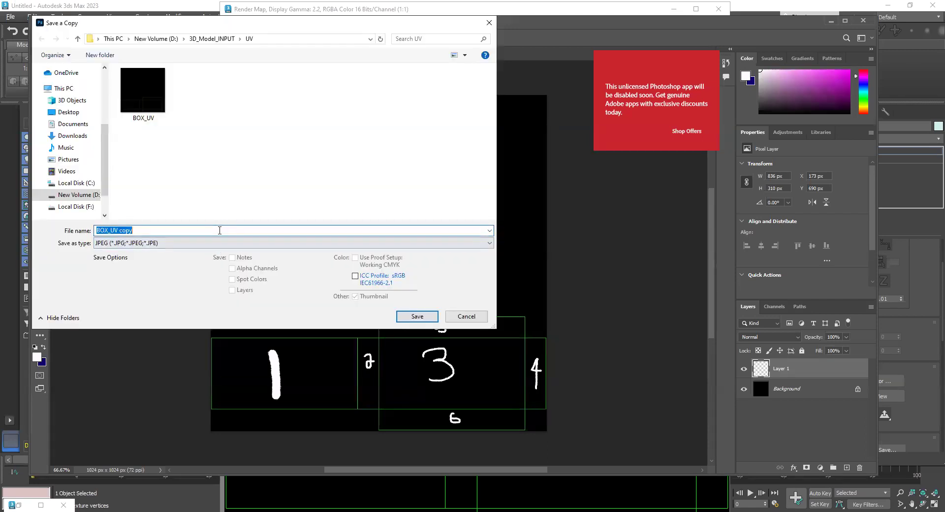
pyautogui.click(220, 230)
pyautogui.press('BackSpace')
pyautogui.write('_Textured')
pyautogui.press('Return')
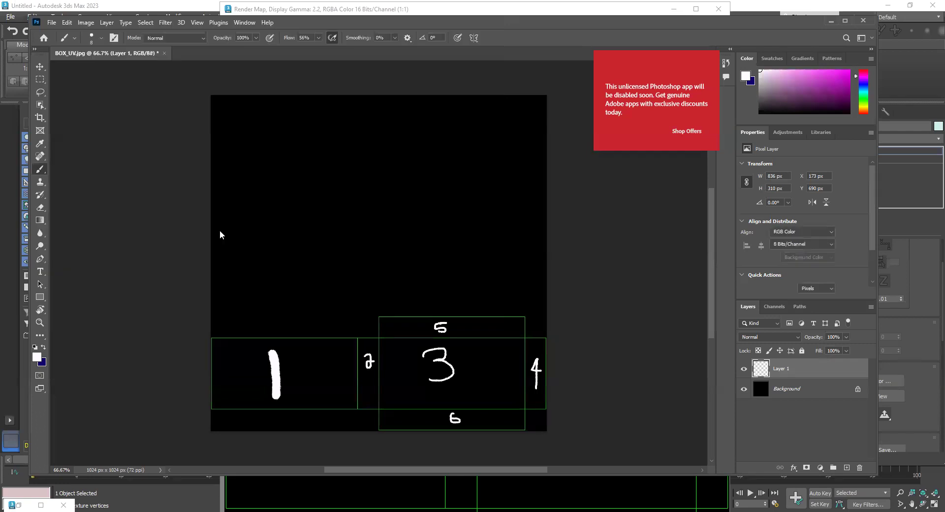
pyautogui.press('Return')
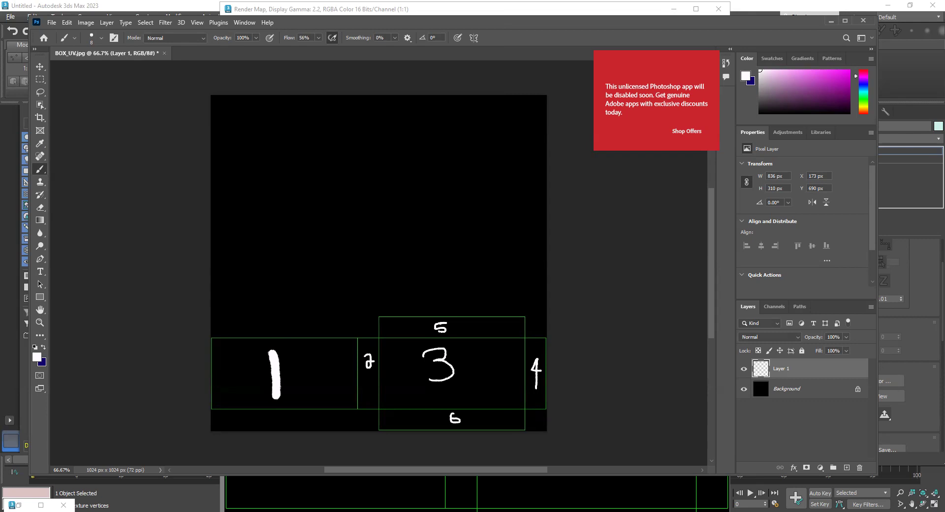
# Step: Switch to 3ds Max, close the rendered map and UV windows, and leave Unwrap UVW sub-object editing on the flat box
pyautogui.click(760, 3)
pyautogui.click(719, 9)
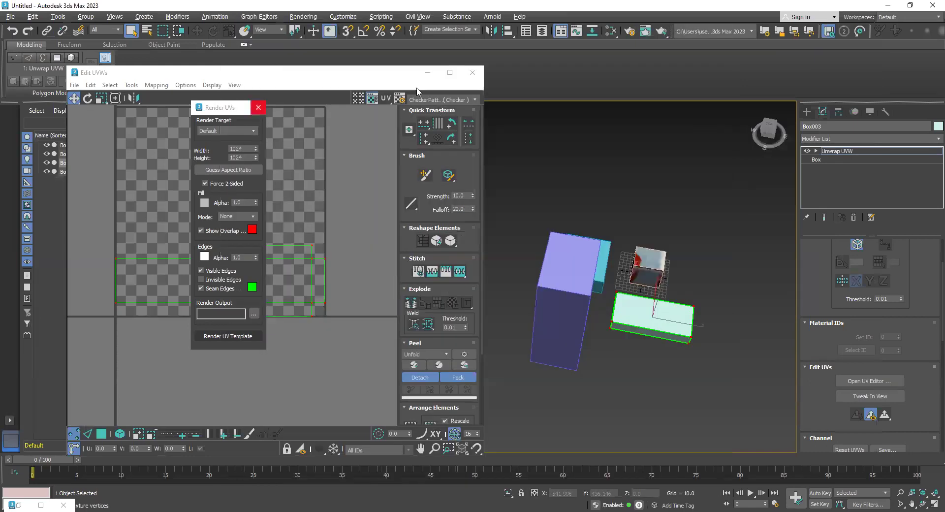
pyautogui.click(261, 111)
pyautogui.moveTo(707, 294); pyautogui.dragTo(615, 265, button='middle')
pyautogui.scroll(4, 501, 314)
pyautogui.scroll(2, 615, 266)
pyautogui.click(857, 153)
pyautogui.keyDown('alt'); pyautogui.moveTo(546, 247); pyautogui.dragTo(528, 233, button='middle'); pyautogui.keyUp('alt')
pyautogui.moveTo(557, 231); pyautogui.dragTo(516, 332, button='middle')
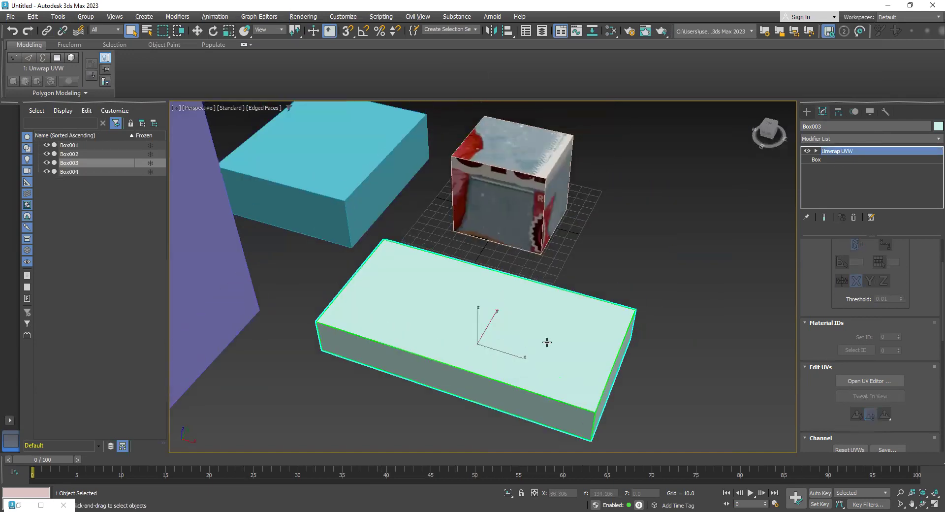
# Step: Create a new Physical Material in the Slate Material Editor and assign it to the flat box
pyautogui.press('m')
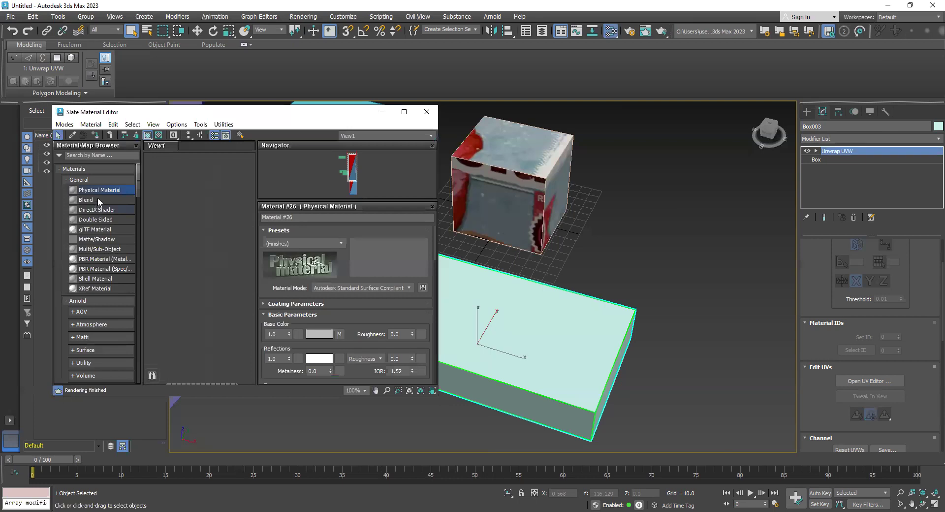
pyautogui.moveTo(206, 188); pyautogui.dragTo(205, 189)
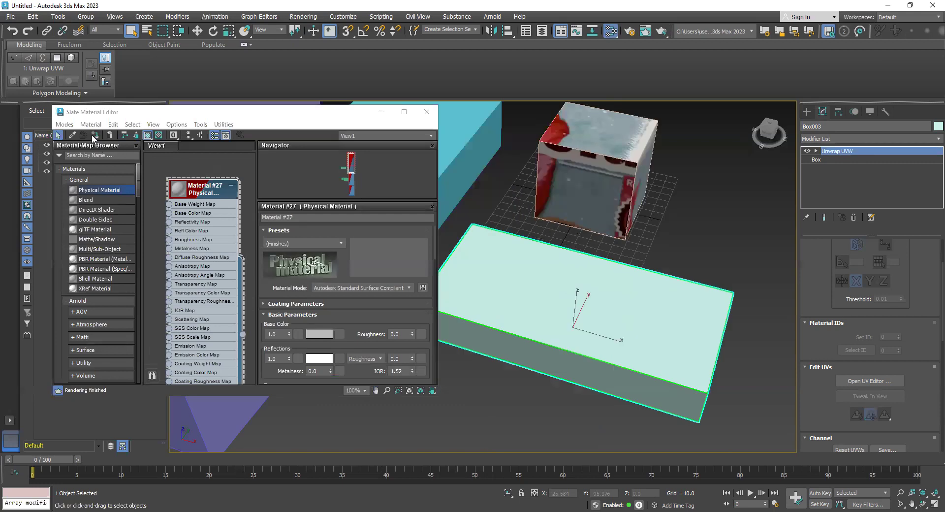
pyautogui.click(94, 136)
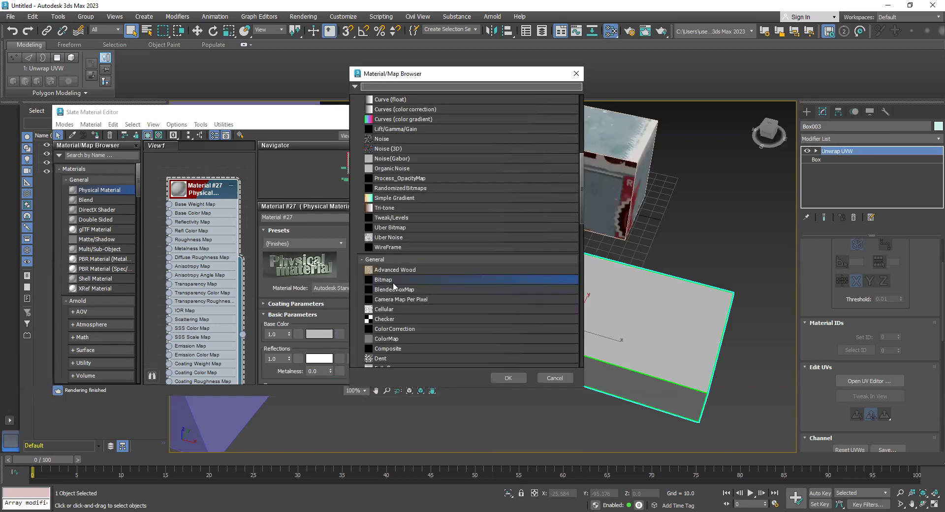
# Step: Load BOX_UV_Textured from the UV folder as the material's base color bitmap and inspect the numbered faces on the box
pyautogui.doubleClick(389, 280)
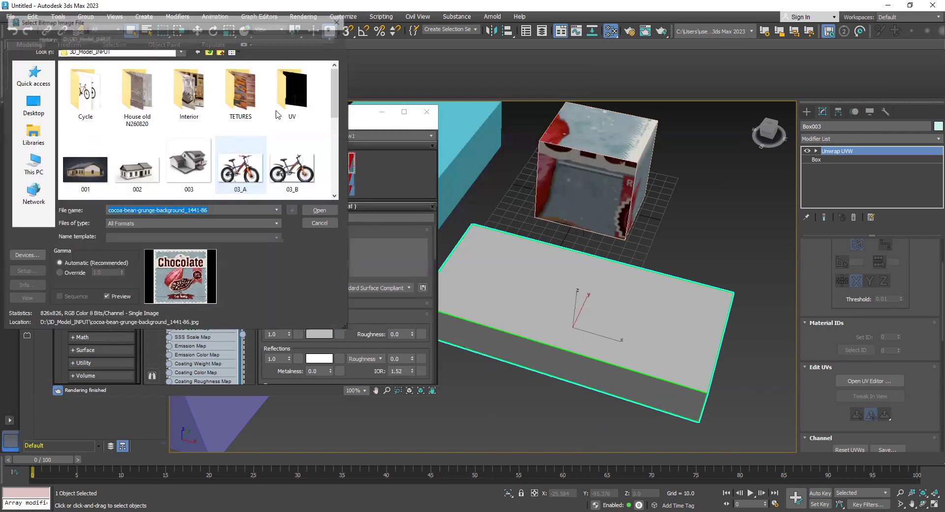
pyautogui.doubleClick(292, 88)
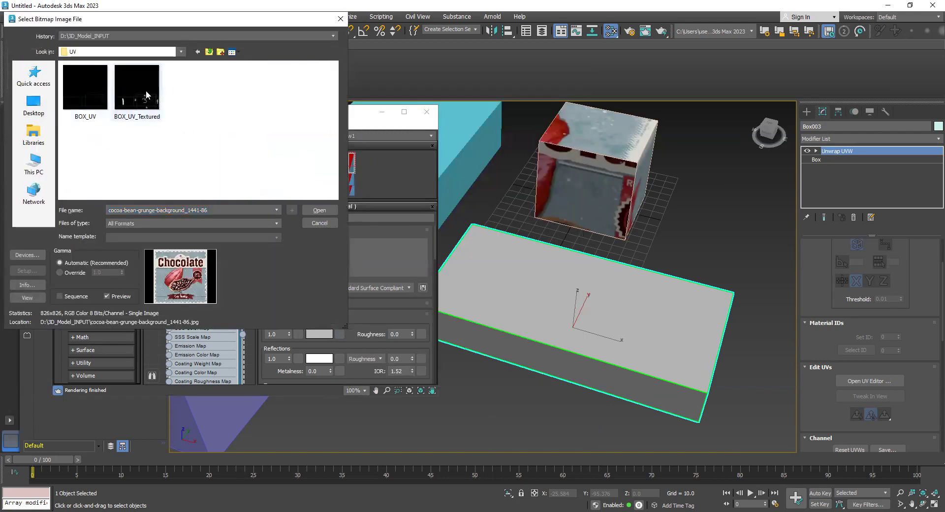
pyautogui.click(146, 94)
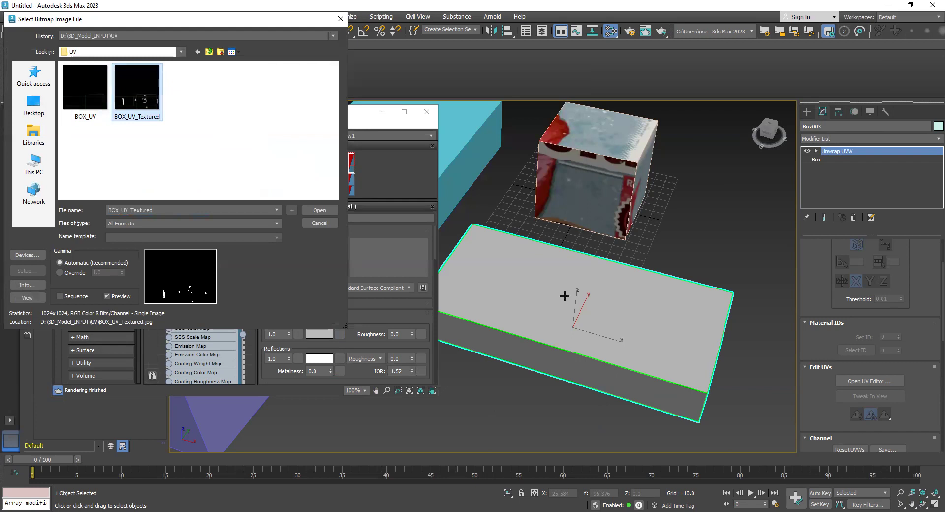
pyautogui.press('Return')
pyautogui.keyDown('alt'); pyautogui.moveTo(659, 334); pyautogui.dragTo(635, 401, button='middle'); pyautogui.keyUp('alt')
pyautogui.keyDown('alt'); pyautogui.moveTo(585, 285); pyautogui.dragTo(590, 368, button='middle'); pyautogui.keyUp('alt')
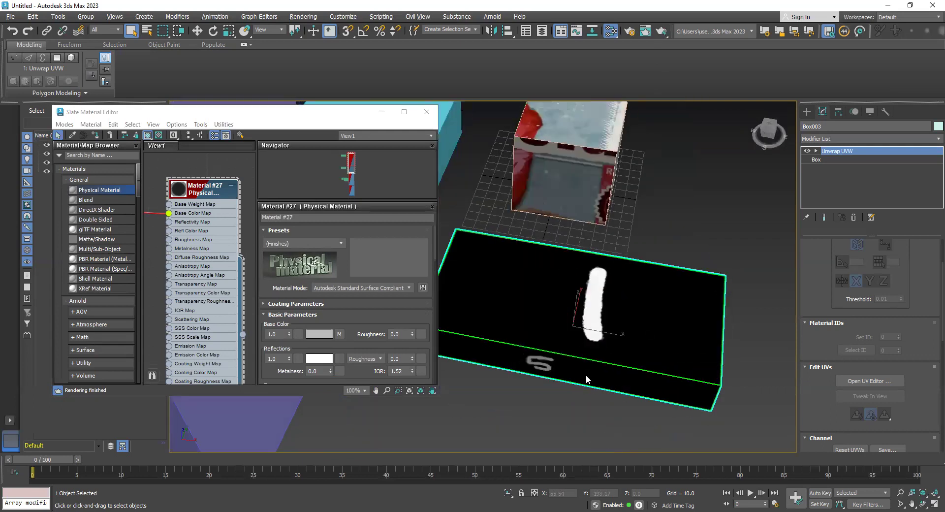
# Step: Switch to Photoshop, add a new layer on top and hide the layer with the painted numbers
pyautogui.hotkey('alt', 'Tab')
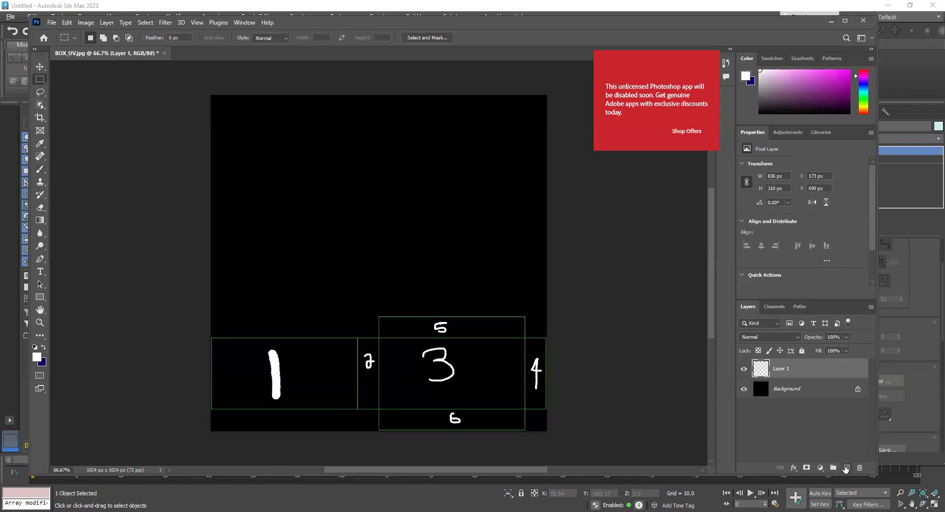
pyautogui.click(845, 467)
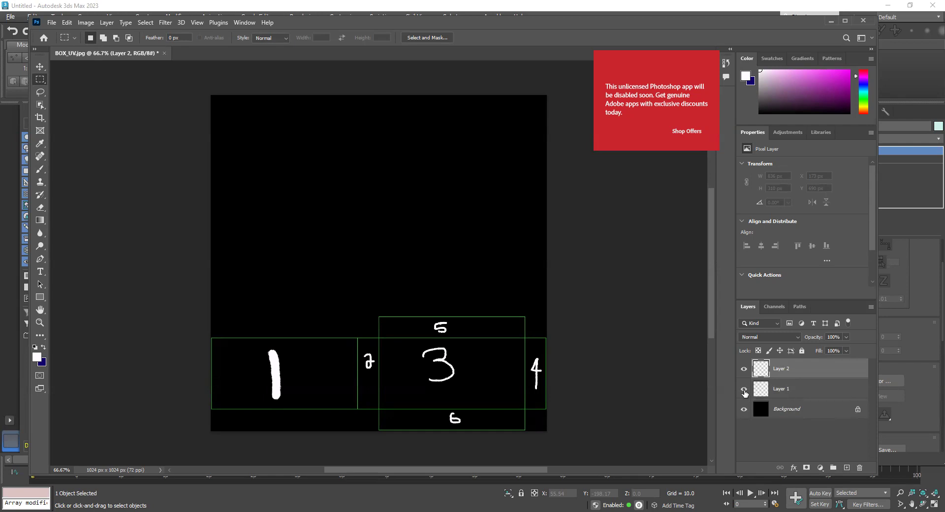
pyautogui.click(744, 389)
# Step: Set the brush color to magenta f305f3, enlarge the brush and paint over the whole leftmost large face
pyautogui.click(40, 168)
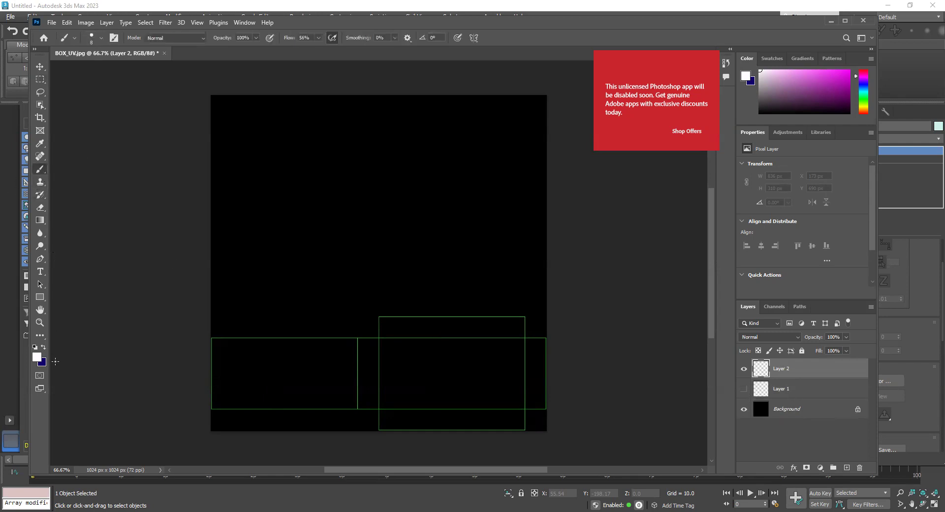
pyautogui.click(37, 359)
pyautogui.click(465, 125)
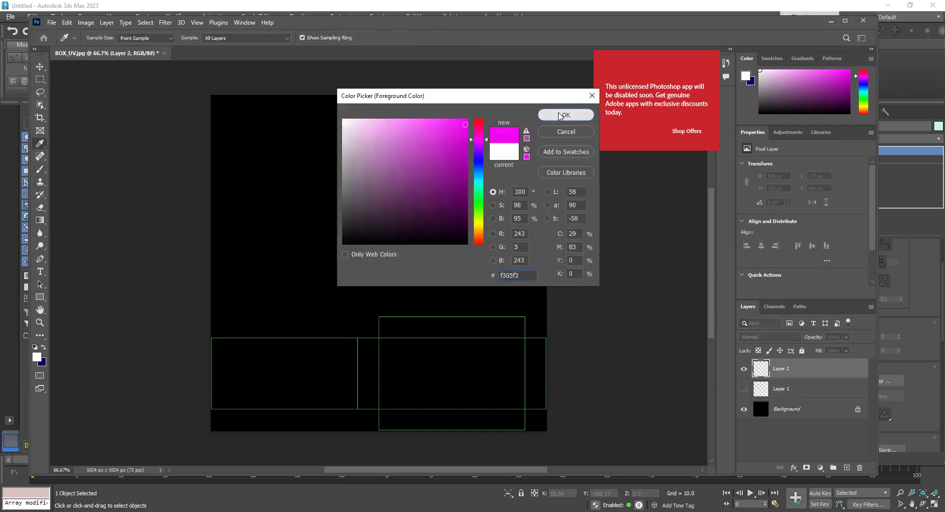
pyautogui.click(560, 116)
pyautogui.press(']')
pyautogui.press(']')
pyautogui.press(']')
pyautogui.press(']')
pyautogui.press(']')
pyautogui.press(']')
pyautogui.press(']')
pyautogui.press(']')
pyautogui.press(']')
pyautogui.press(']')
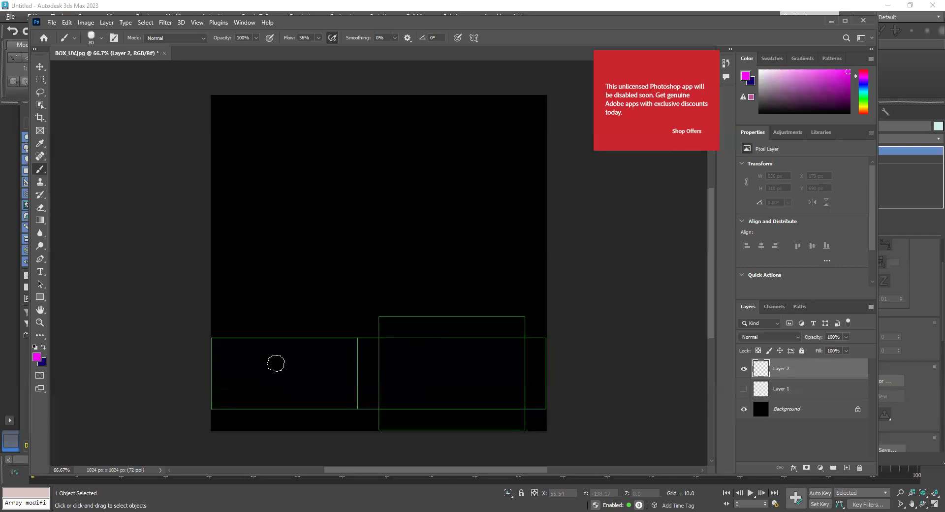
pyautogui.moveTo(224, 347)
pyautogui.mouseDown()
pyautogui.moveTo(339, 347)
pyautogui.moveTo(338, 397)
pyautogui.moveTo(251, 405)
pyautogui.moveTo(219, 373)
pyautogui.moveTo(310, 369)
pyautogui.moveTo(245, 386)
pyautogui.mouseUp()
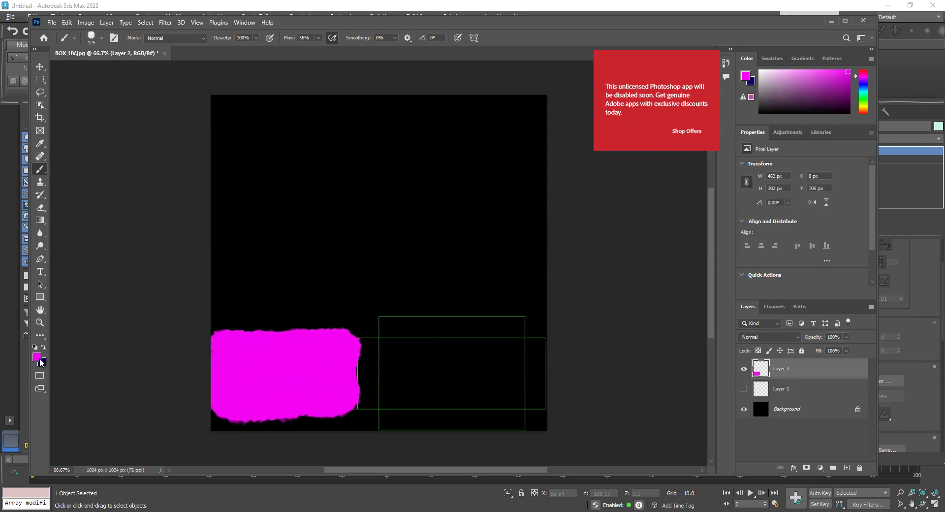
# Step: Change the foreground color to green and paint over the second large face
pyautogui.click(40, 359)
pyautogui.write('aae8a7')
pyautogui.click(457, 148)
pyautogui.click(565, 115)
pyautogui.moveTo(426, 346)
pyautogui.mouseDown()
pyautogui.moveTo(512, 344)
pyautogui.moveTo(507, 411)
pyautogui.moveTo(405, 413)
pyautogui.moveTo(382, 386)
pyautogui.moveTo(428, 364)
pyautogui.moveTo(472, 386)
pyautogui.moveTo(402, 389)
pyautogui.moveTo(418, 363)
pyautogui.mouseUp()
# Step: Swap to the dark blue color and dab two spots on the magenta face and two on the green face
pyautogui.click(43, 347)
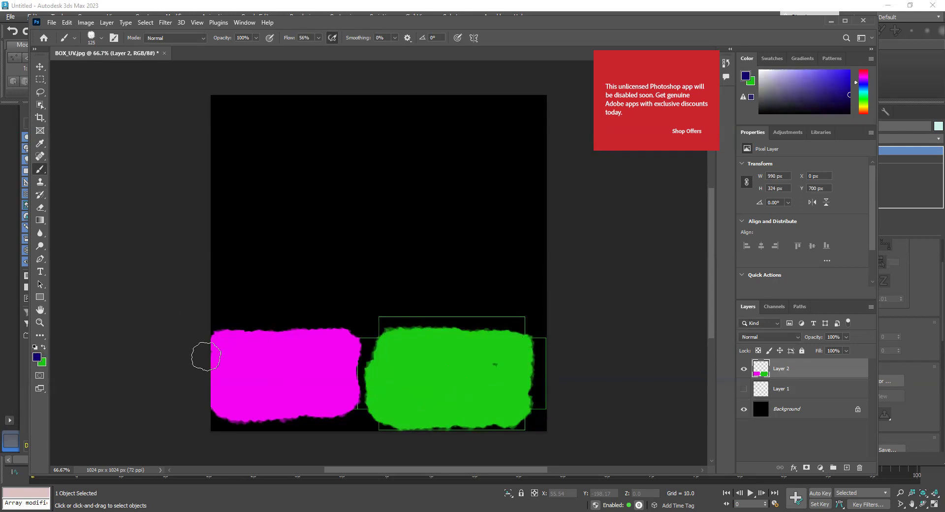
pyautogui.click(244, 367)
pyautogui.click(322, 368)
pyautogui.click(401, 367)
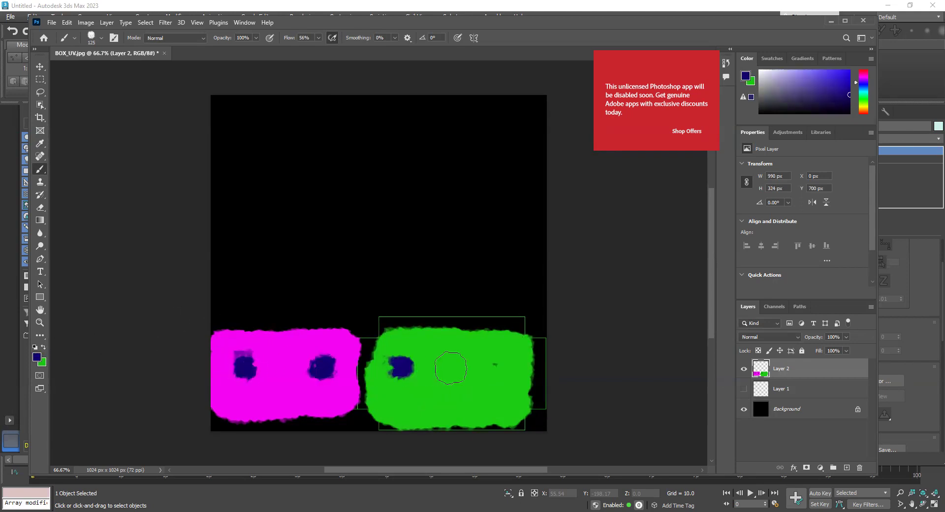
pyautogui.click(475, 368)
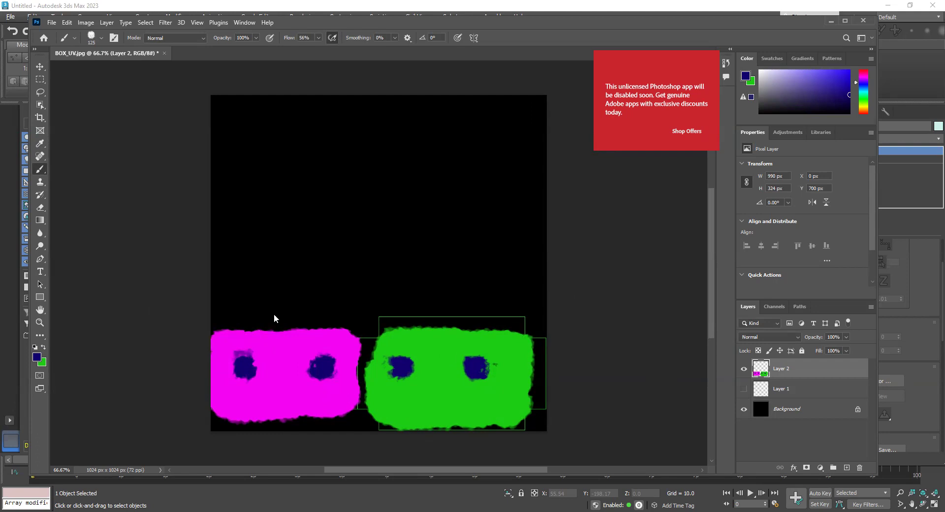
# Step: Save a JPEG copy of the painted template as BOX_UV_Textured_02 in the UV folder with quality 7
pyautogui.hotkey('ctrl', 'alt', 's')
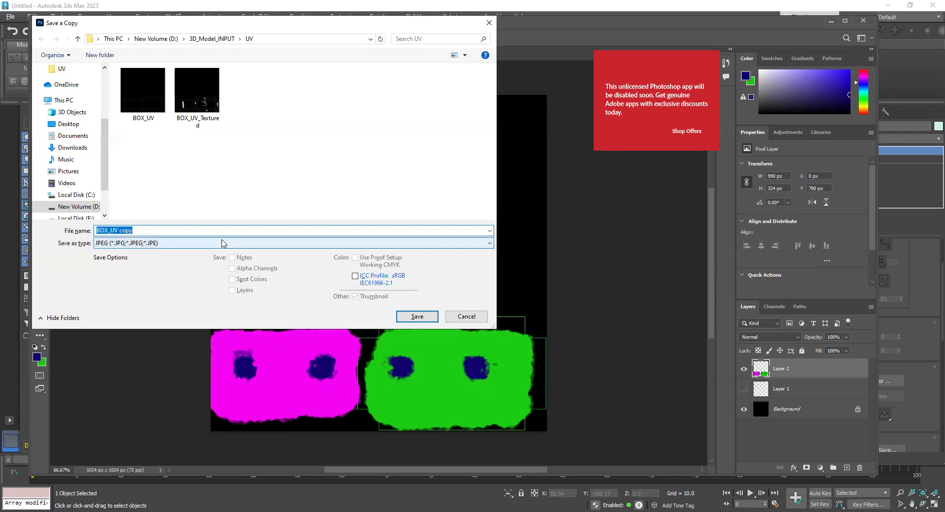
pyautogui.click(197, 91)
pyautogui.click(249, 230)
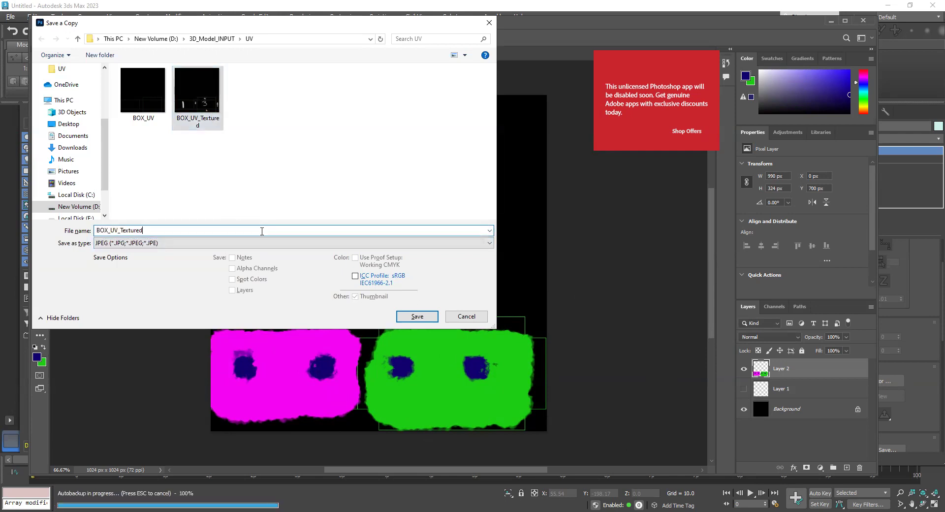
pyautogui.write('_02')
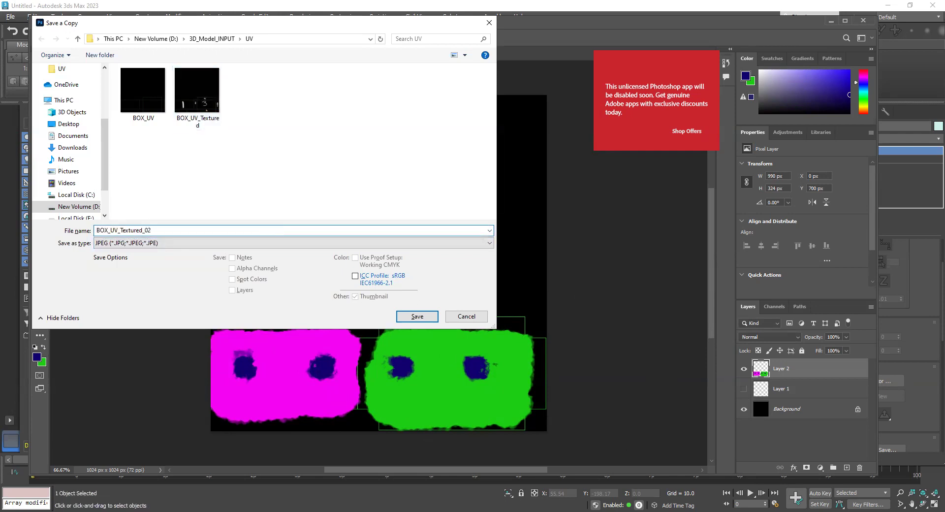
pyautogui.press('Return')
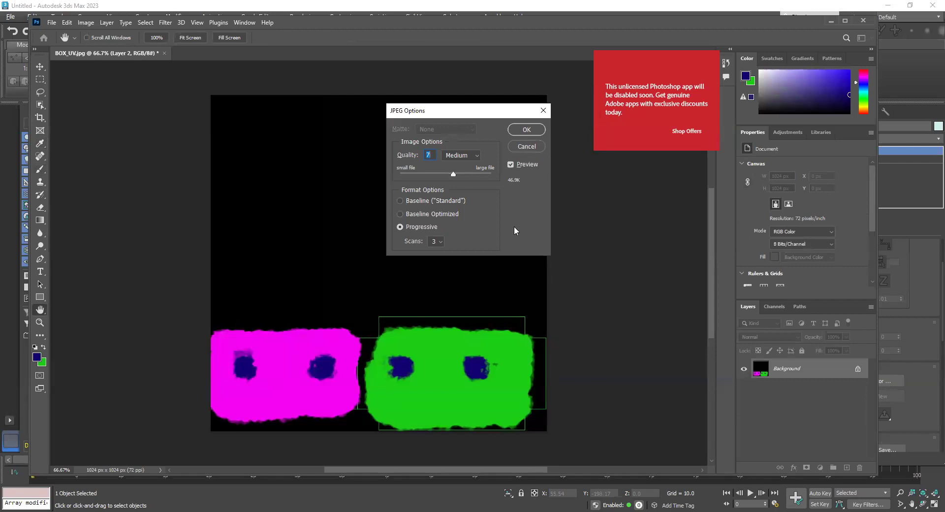
pyautogui.click(525, 129)
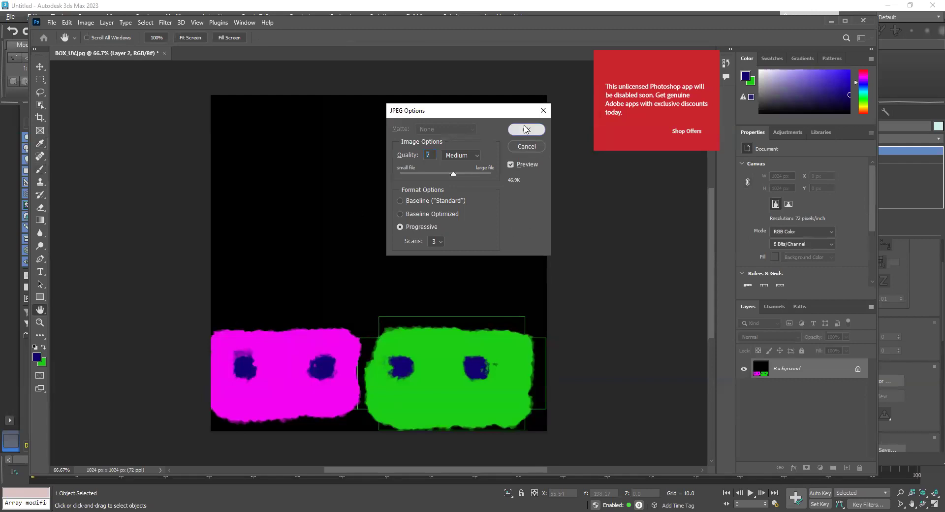
# Step: Switch to 3ds Max, replace the base color bitmap of Material #27 with BOX_UV_Textured_02 and inspect the textured flat box
pyautogui.hotkey('alt', 'Tab')
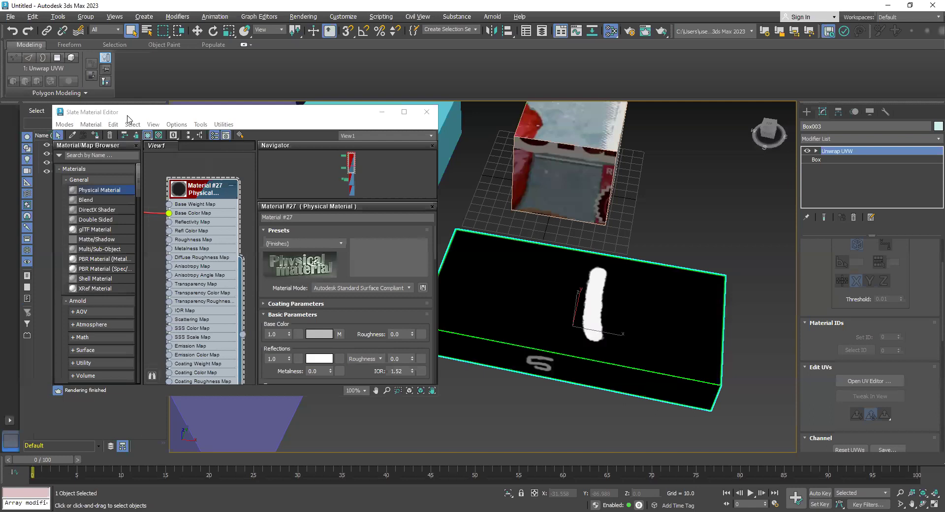
pyautogui.moveTo(84, 116); pyautogui.dragTo(75, 81)
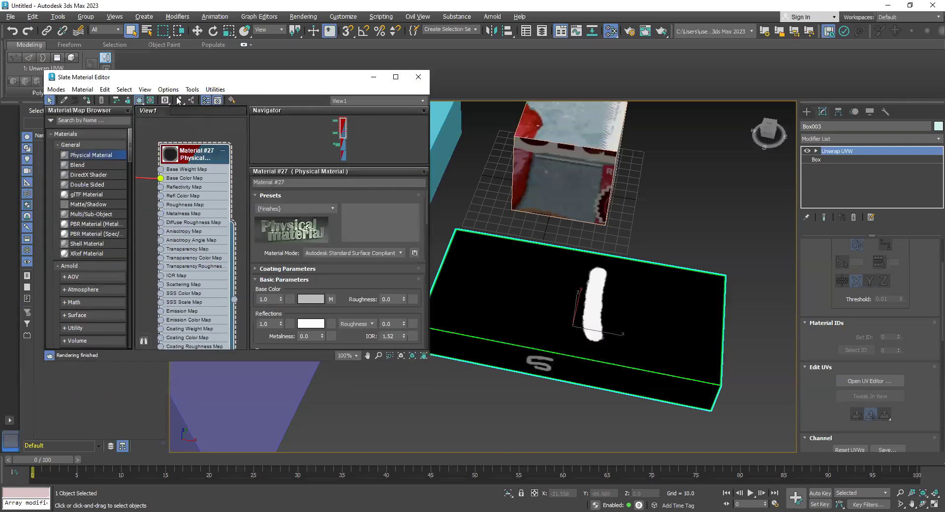
pyautogui.click(332, 298)
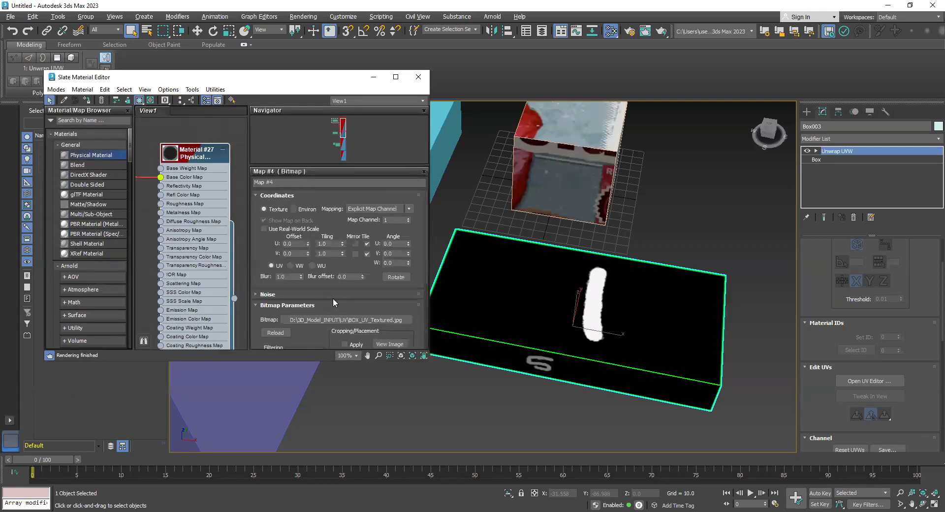
pyautogui.click(354, 321)
pyautogui.click(238, 172)
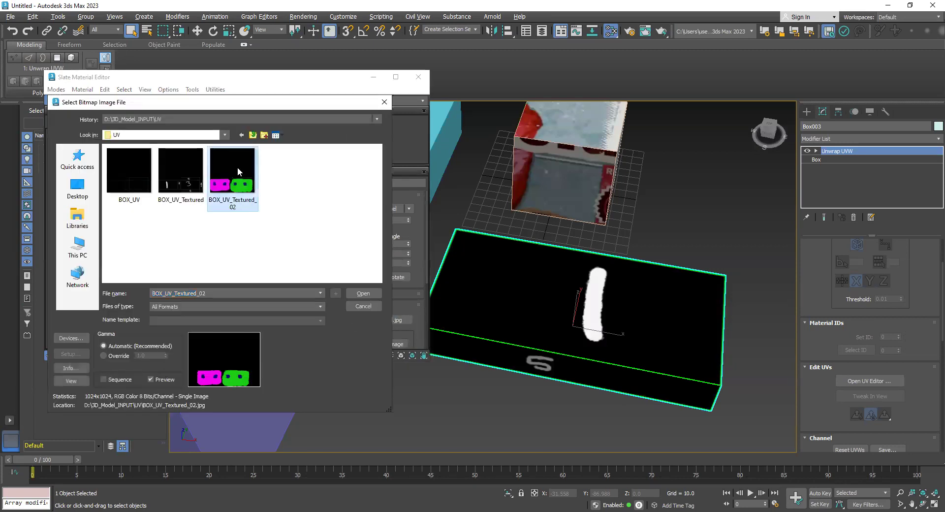
pyautogui.doubleClick(238, 171)
pyautogui.keyDown('alt'); pyautogui.moveTo(627, 400); pyautogui.dragTo(640, 439, button='middle'); pyautogui.keyUp('alt')
pyautogui.keyDown('alt'); pyautogui.moveTo(712, 409); pyautogui.dragTo(584, 397, button='middle'); pyautogui.keyUp('alt')
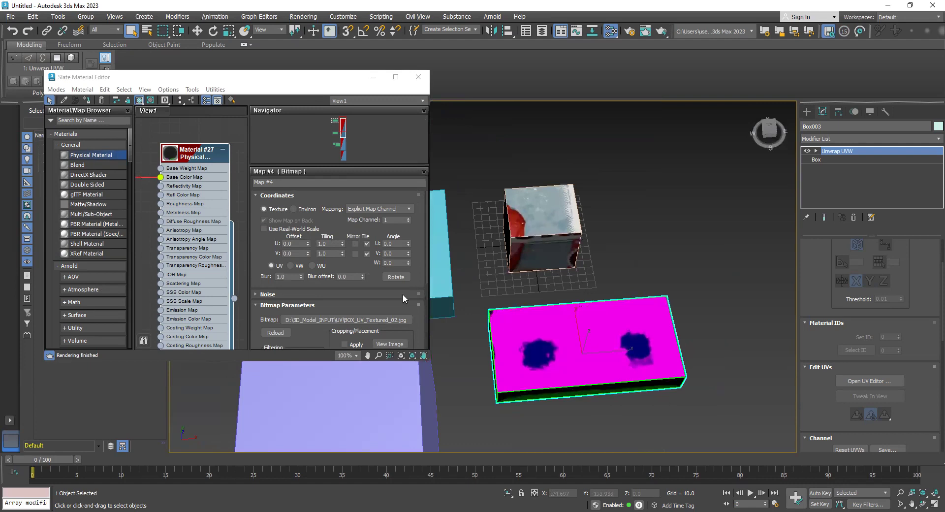
pyautogui.moveTo(523, 302); pyautogui.dragTo(368, 288, button='middle')
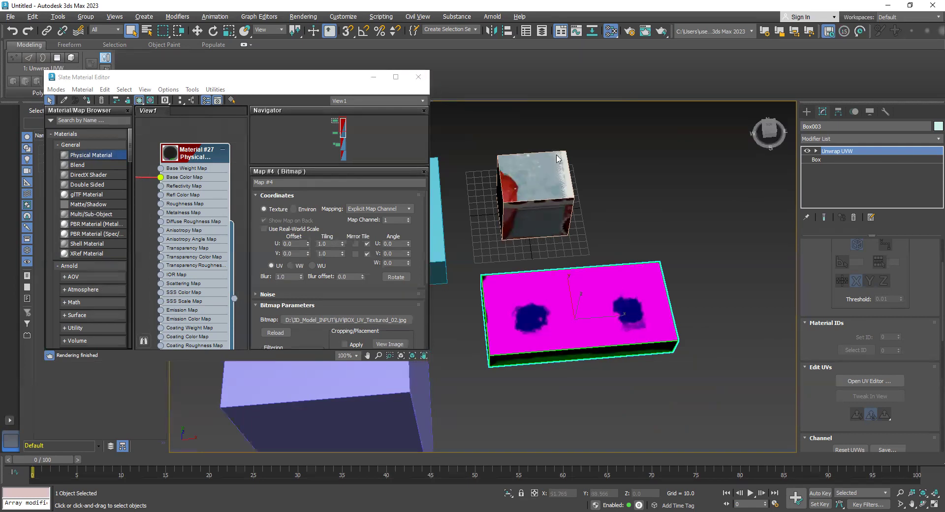
# Step: Switch to Photoshop and open cocoa-bean-grunge-background_1441-86 from the 3D_Model_INPUT folder
pyautogui.hotkey('alt', 'Tab')
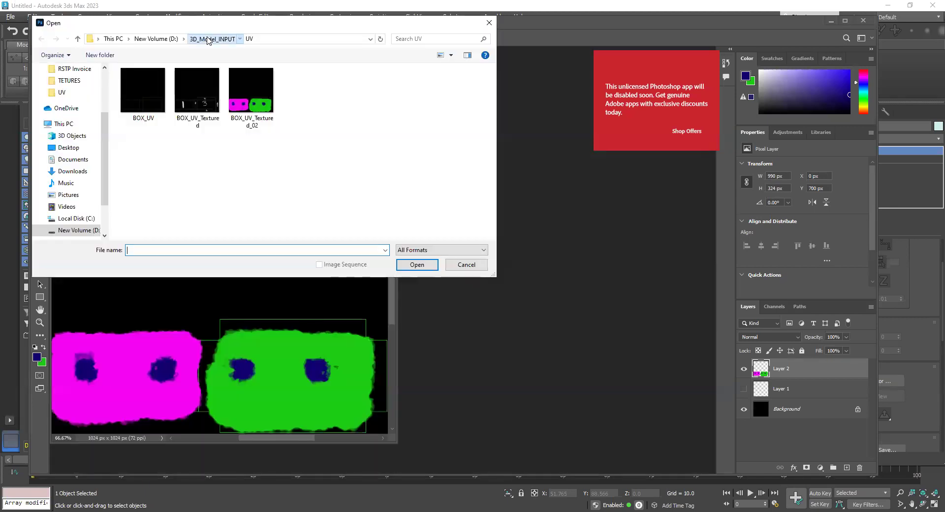
pyautogui.click(207, 39)
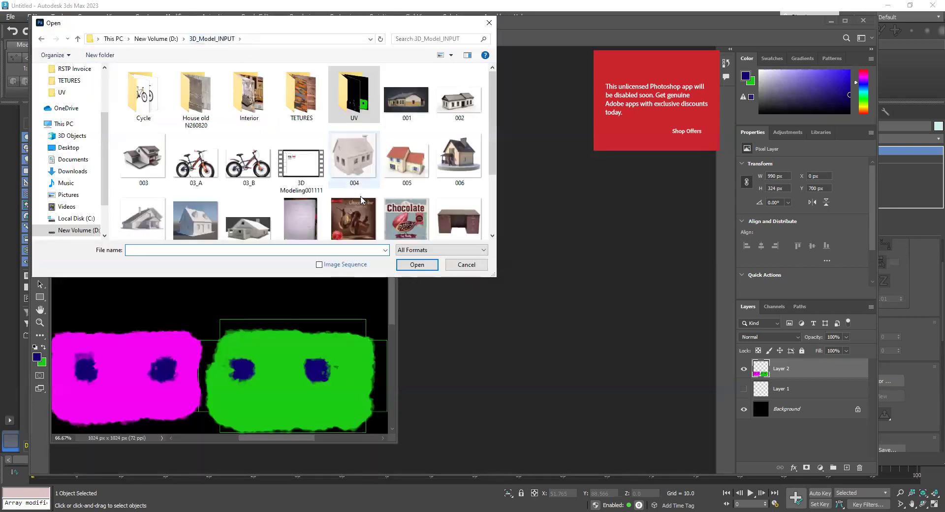
pyautogui.click(400, 230)
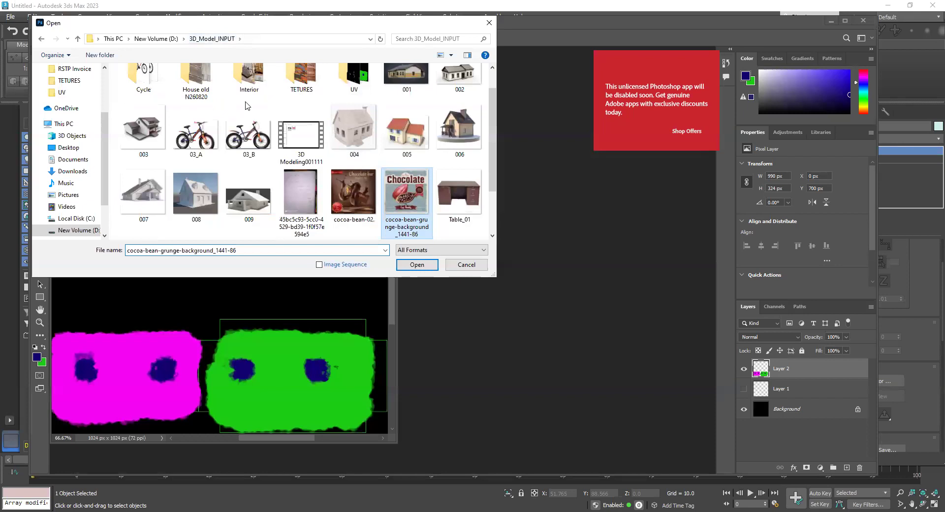
pyautogui.press('Return')
# Step: Bring the chocolate artwork into the BOX_UV document, close its source file and hide the magenta and green paint layer
pyautogui.click(39, 63)
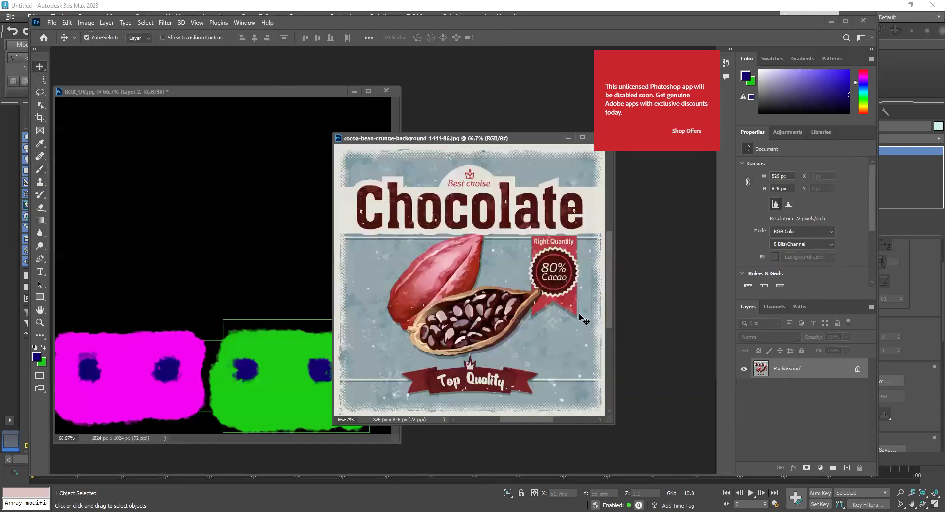
pyautogui.moveTo(432, 200); pyautogui.dragTo(274, 174)
pyautogui.hotkey('ctrl', 'w')
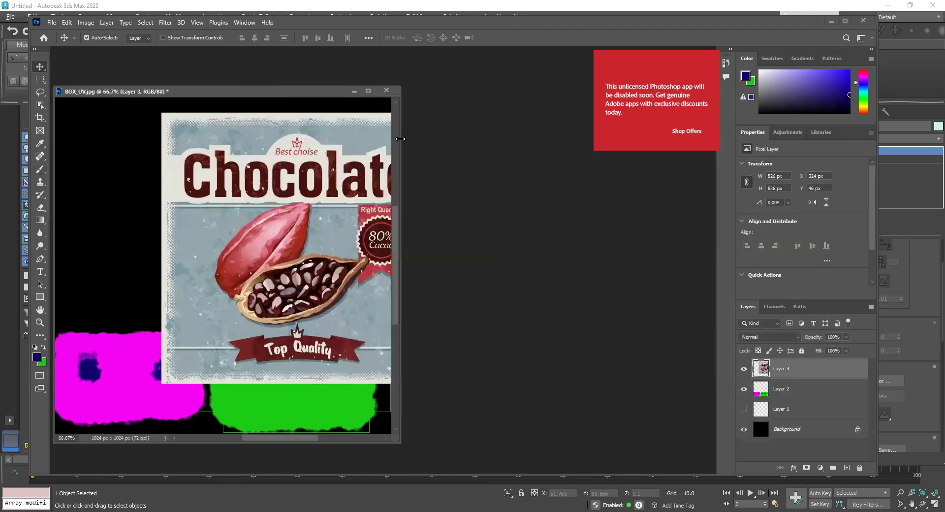
pyautogui.moveTo(634, 134); pyautogui.dragTo(635, 134)
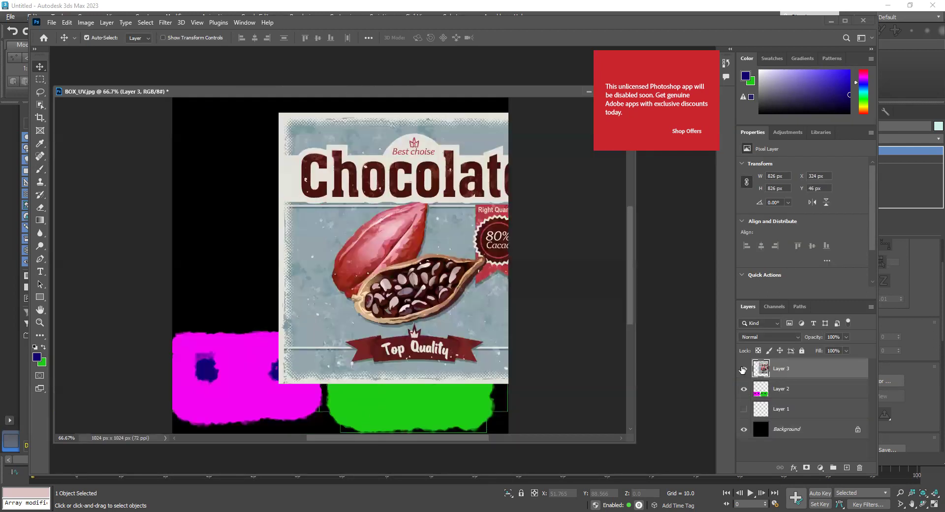
pyautogui.click(742, 389)
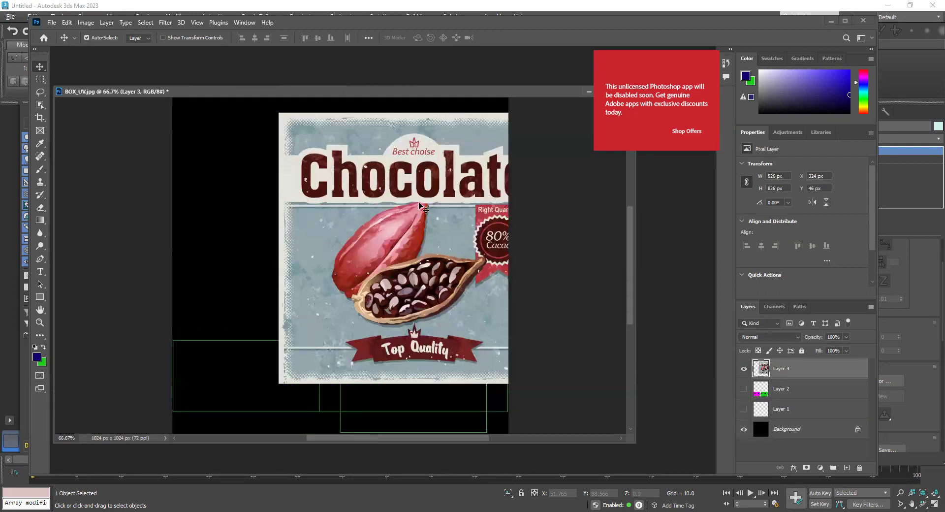
# Step: Scale the chocolate artwork to 448 px wide over the leftmost large face and place a copy over the second large face
pyautogui.rightClick(423, 196)
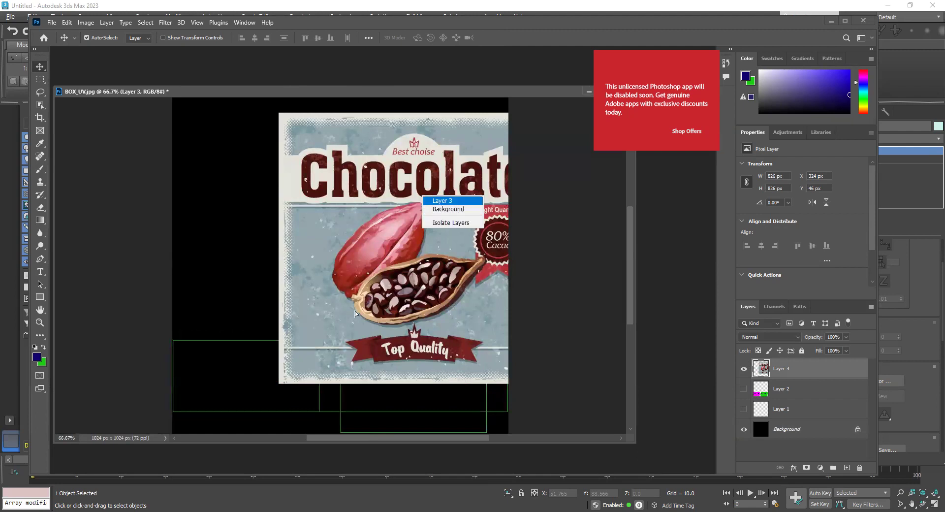
pyautogui.moveTo(447, 238); pyautogui.dragTo(374, 288)
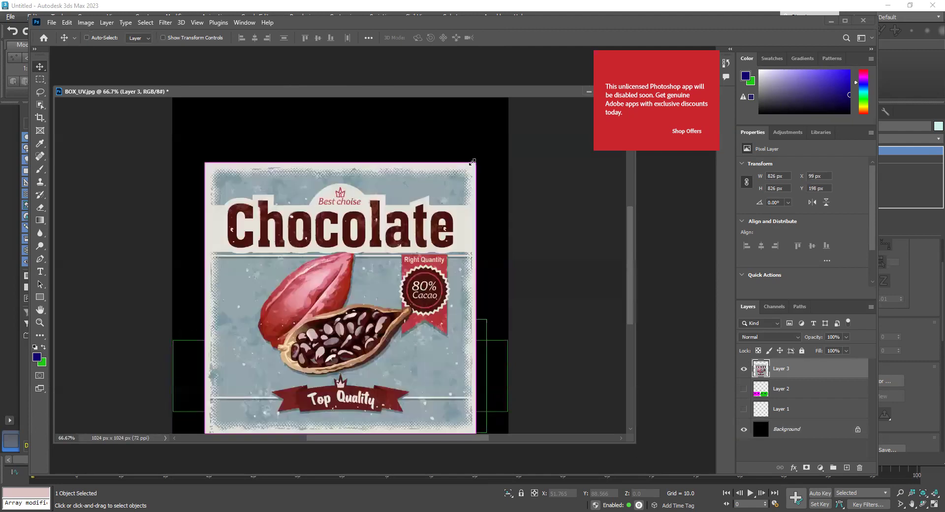
pyautogui.hotkey('ctrl', 't')
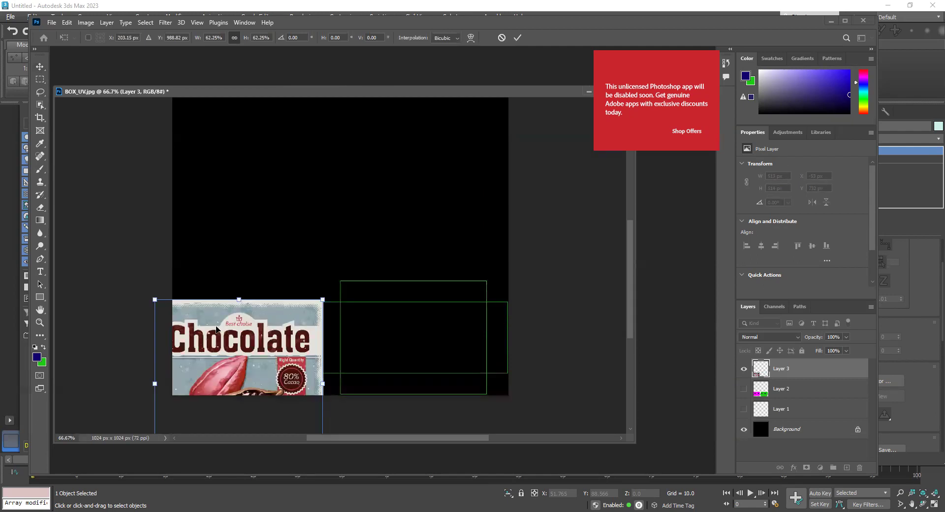
pyautogui.press('Return')
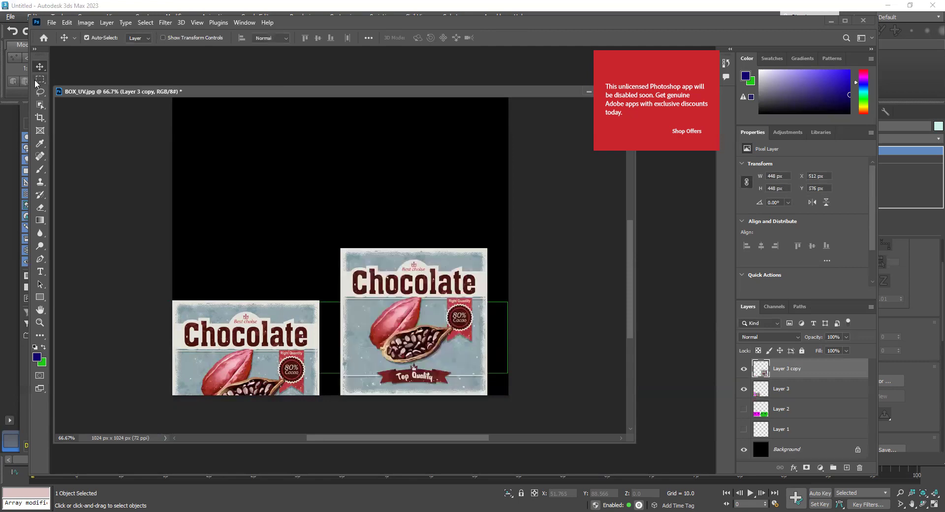
# Step: Copy the Chocolate title strip to its own layer, rotate it -90° and scale it to 55.29% over the narrow middle face
pyautogui.click(38, 81)
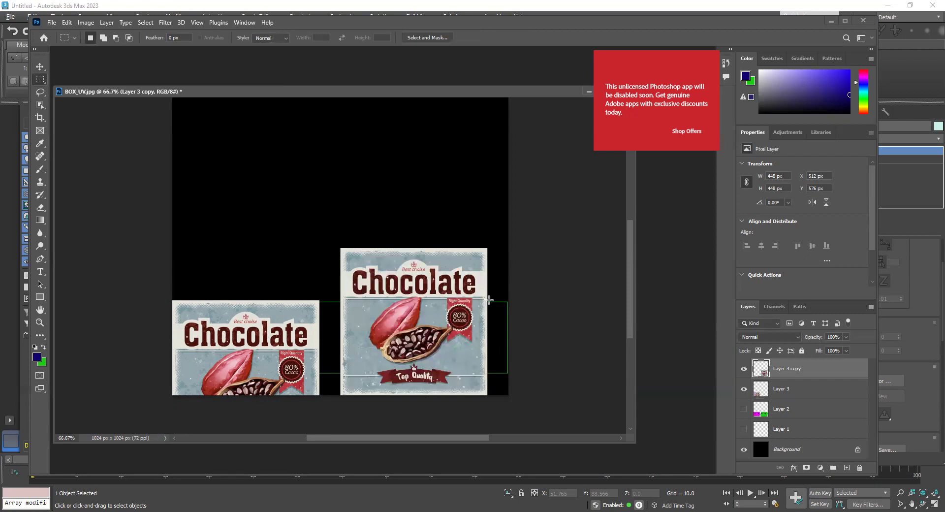
pyautogui.hotkey('ctrl', 'j')
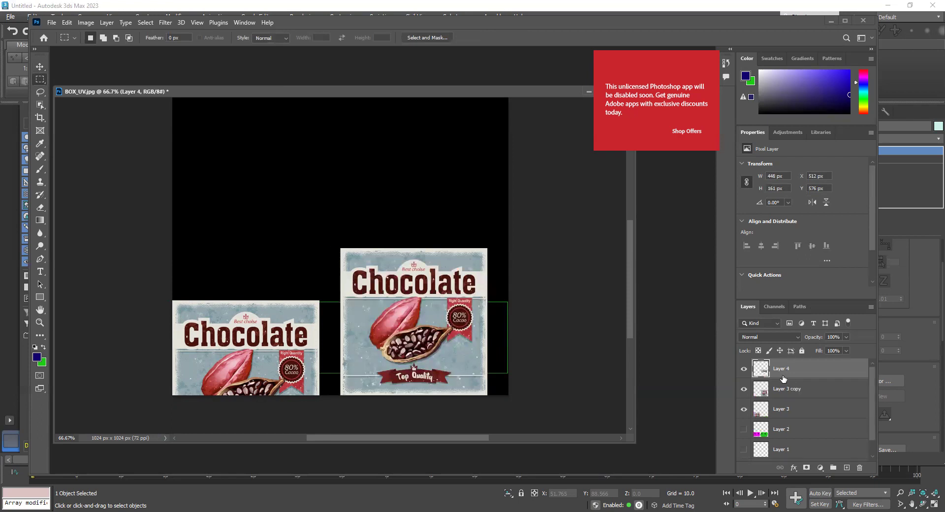
pyautogui.click(39, 67)
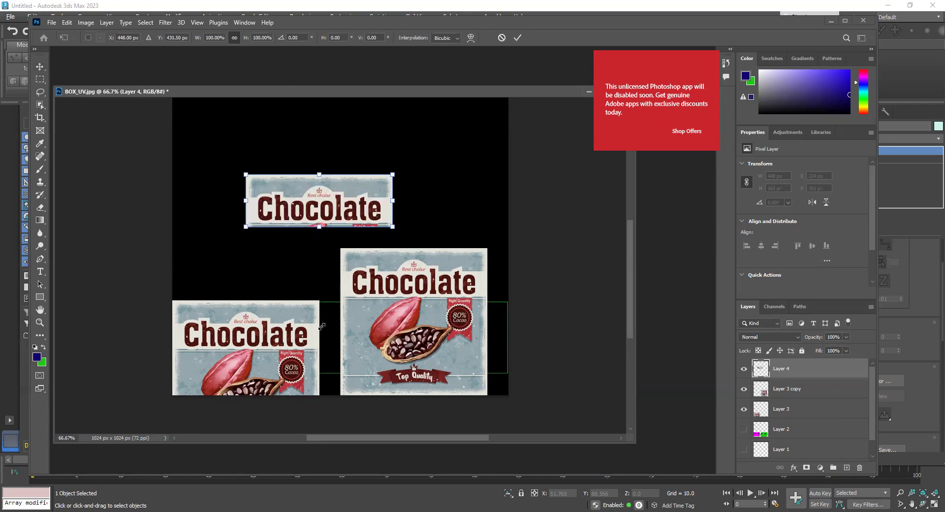
pyautogui.press('Escape')
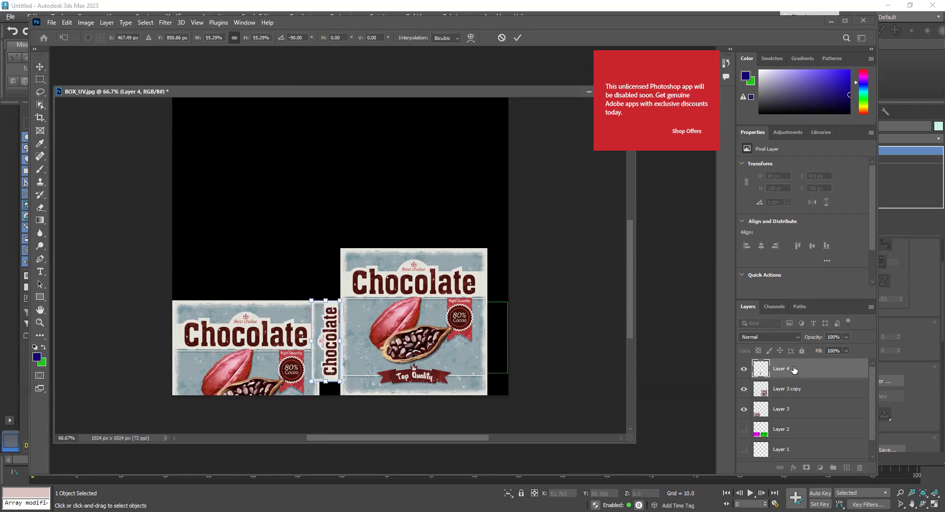
# Step: Move the title strip below Layer 3, resize it to 80 × 224 px and duplicate it onto the rightmost narrow face
pyautogui.moveTo(793, 370); pyautogui.dragTo(791, 419)
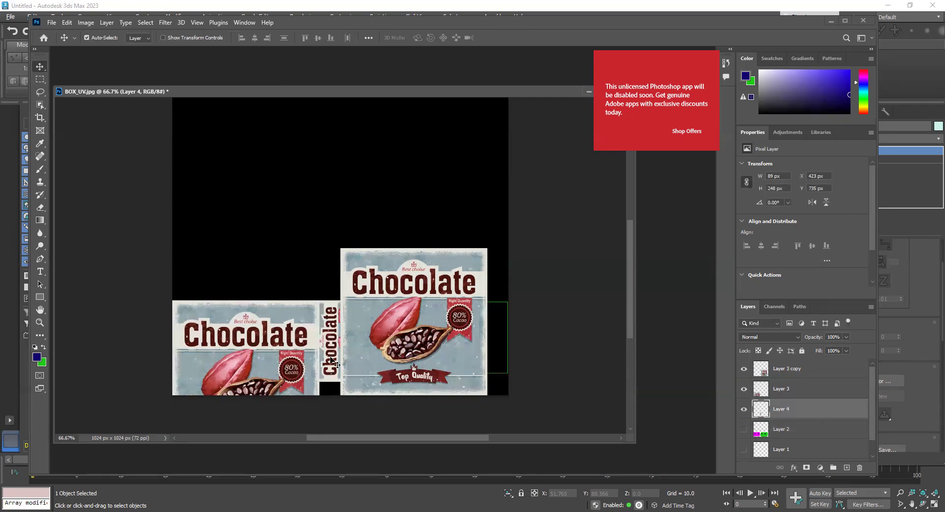
pyautogui.hotkey('ctrl', 't')
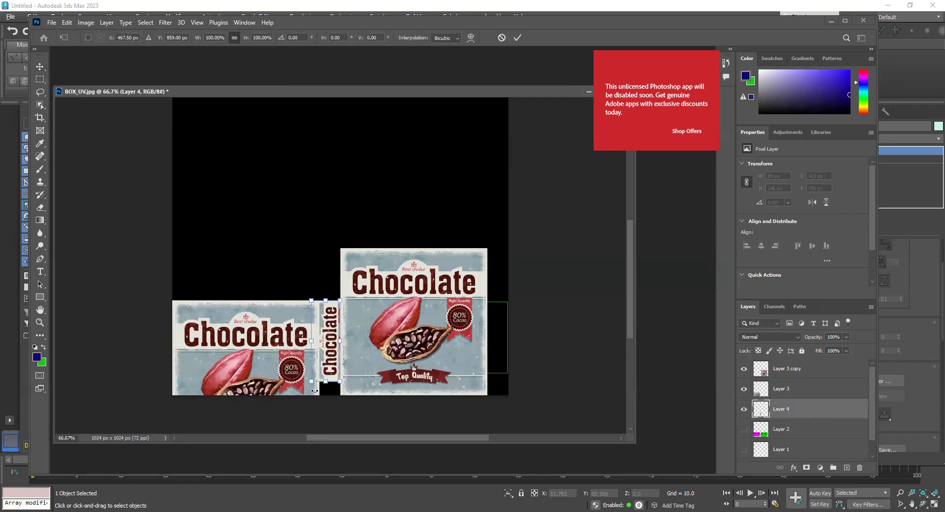
pyautogui.moveTo(321, 365); pyautogui.dragTo(316, 372)
pyautogui.press('Return')
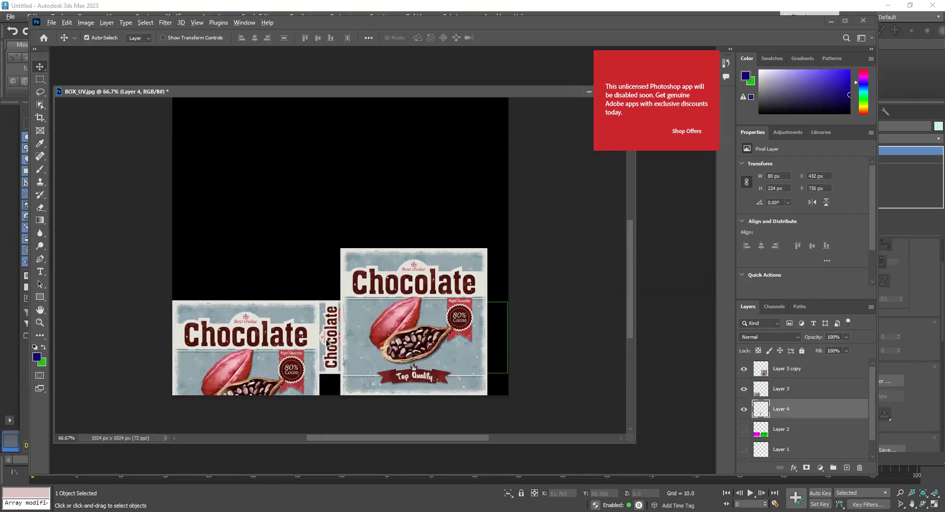
pyautogui.keyDown('alt'); pyautogui.moveTo(492, 340); pyautogui.dragTo(493, 339); pyautogui.keyUp('alt')
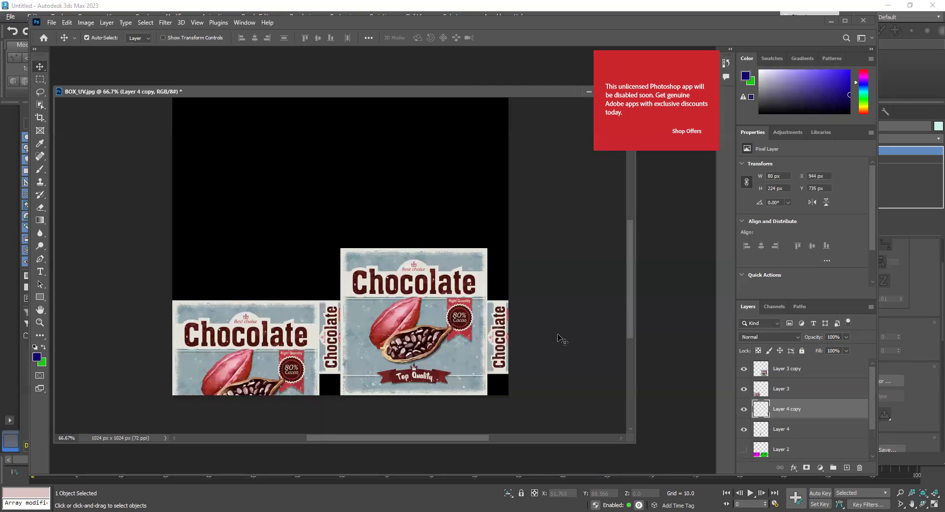
pyautogui.click(558, 335)
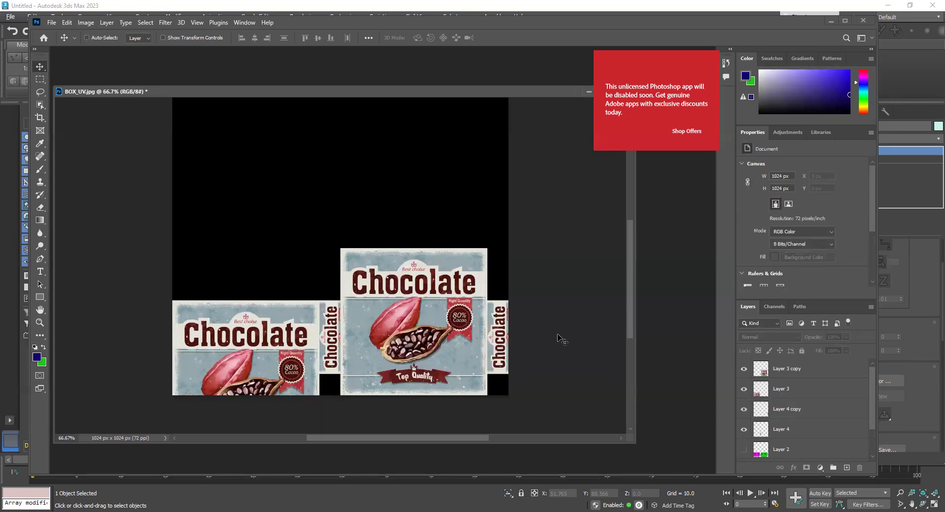
# Step: Save a JPEG copy over BOX_UV_Textured_02 at quality 7 and examine the updated texture on the flat box in 3ds Max
pyautogui.hotkey('ctrl', 'alt', 's')
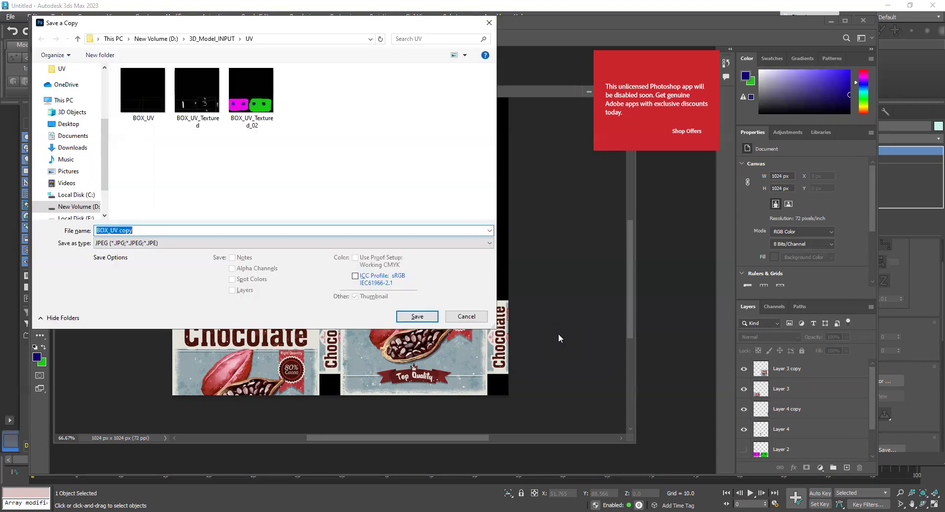
pyautogui.press('Right')
pyautogui.click(268, 116)
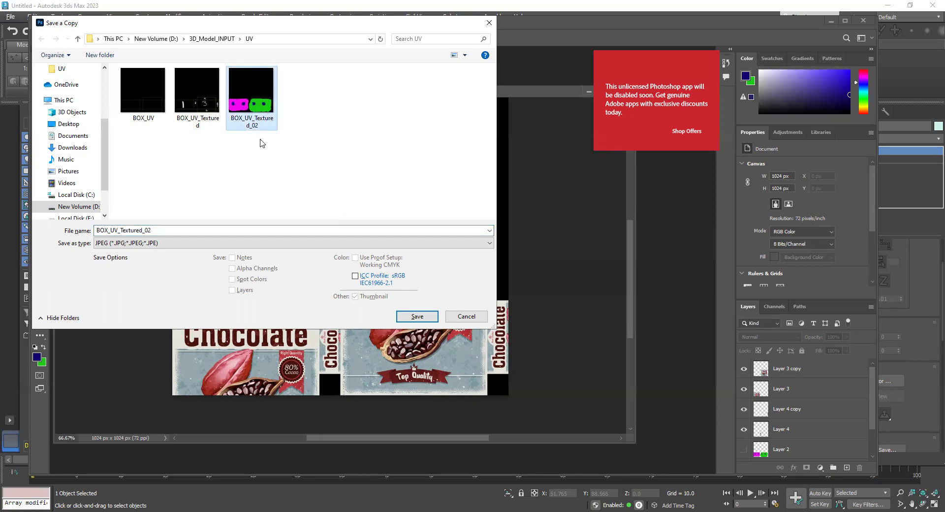
pyautogui.click(418, 316)
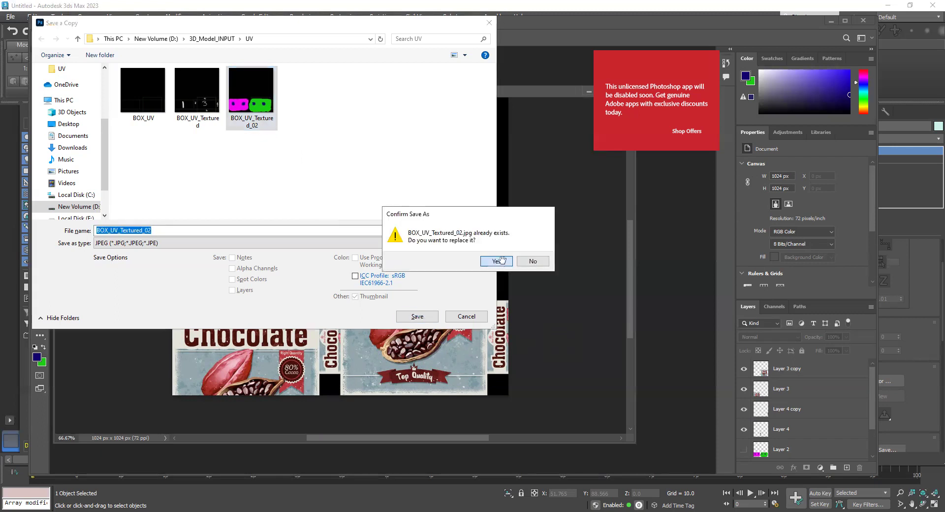
pyautogui.click(497, 260)
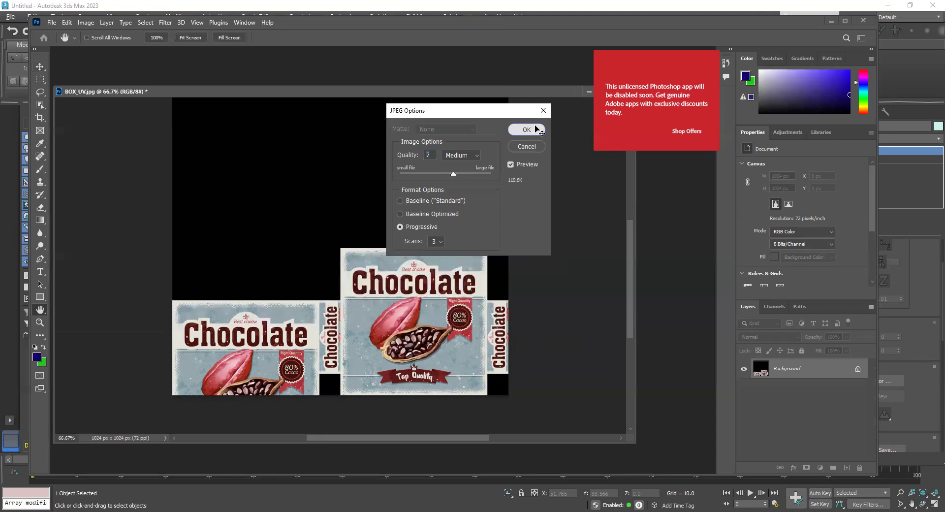
pyautogui.click(526, 129)
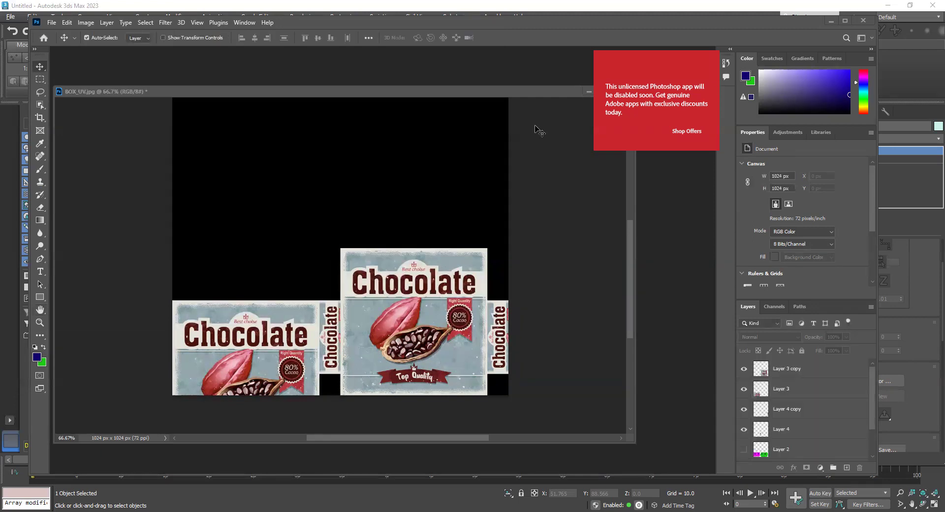
pyautogui.hotkey('alt', 'Tab')
pyautogui.keyDown('alt'); pyautogui.moveTo(661, 353); pyautogui.dragTo(586, 381, button='middle'); pyautogui.keyUp('alt')
pyautogui.scroll(3, 585, 381)
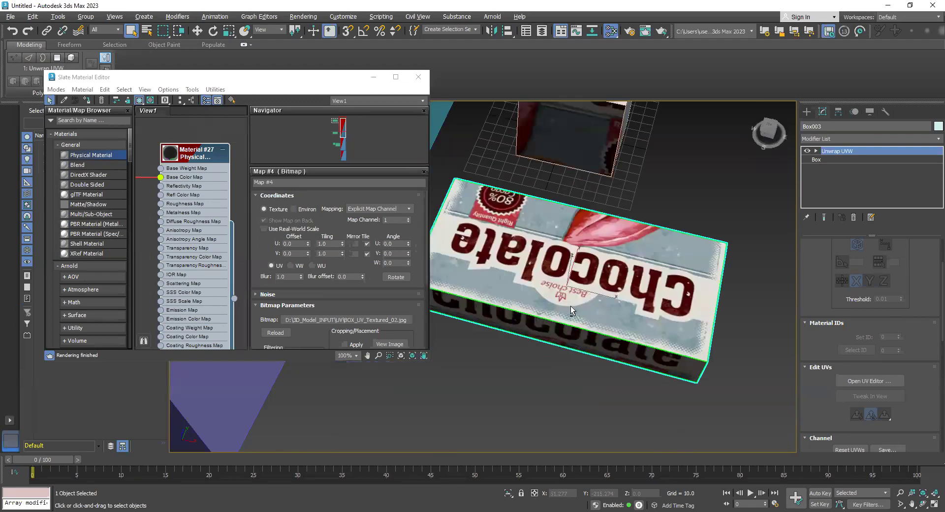
pyautogui.keyDown('alt'); pyautogui.moveTo(572, 311); pyautogui.dragTo(520, 278, button='middle'); pyautogui.keyUp('alt')
pyautogui.moveTo(613, 298)
pyautogui.keyDown('alt'); pyautogui.mouseDown(button='middle')
pyautogui.moveTo(612, 317)
pyautogui.moveTo(612, 309)
pyautogui.mouseUp(button='middle'); pyautogui.keyUp('alt')
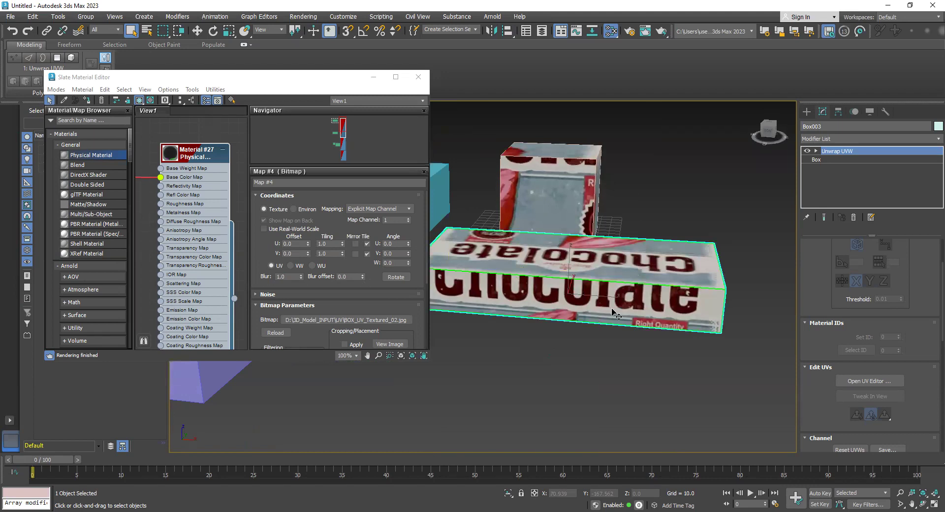
# Step: Switch to Photoshop and move the chocolate artwork on Layer 3 copy straight down to Y 673 px over the second large face
pyautogui.hotkey('alt', 'Tab')
pyautogui.doubleClick(743, 369)
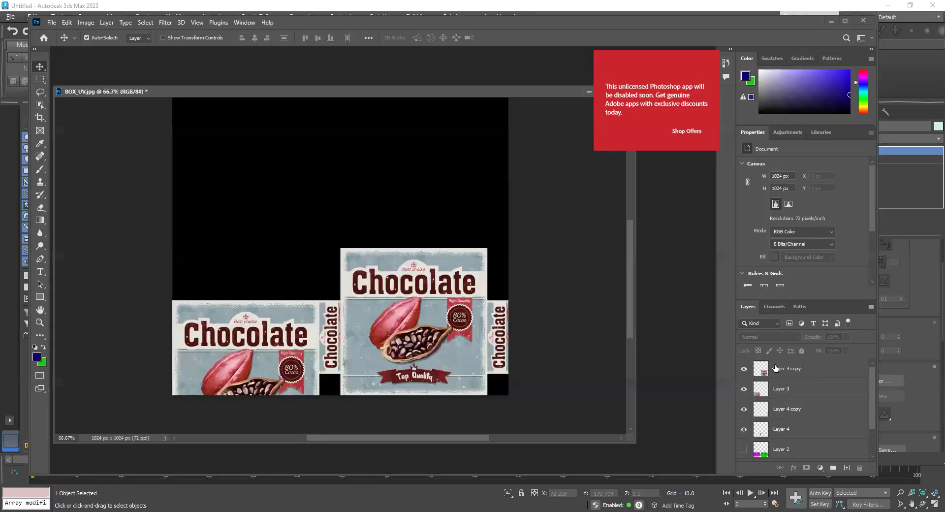
pyautogui.click(782, 369)
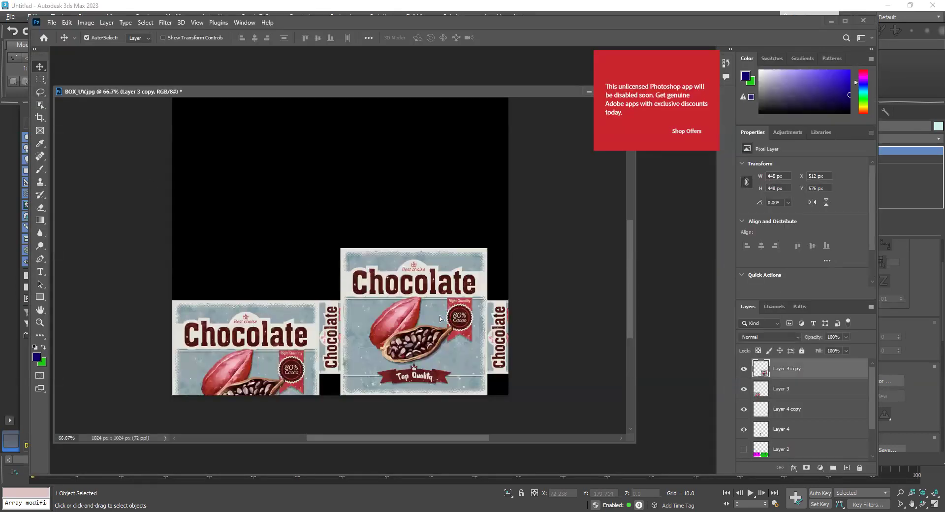
pyautogui.moveTo(440, 302); pyautogui.dragTo(441, 335)
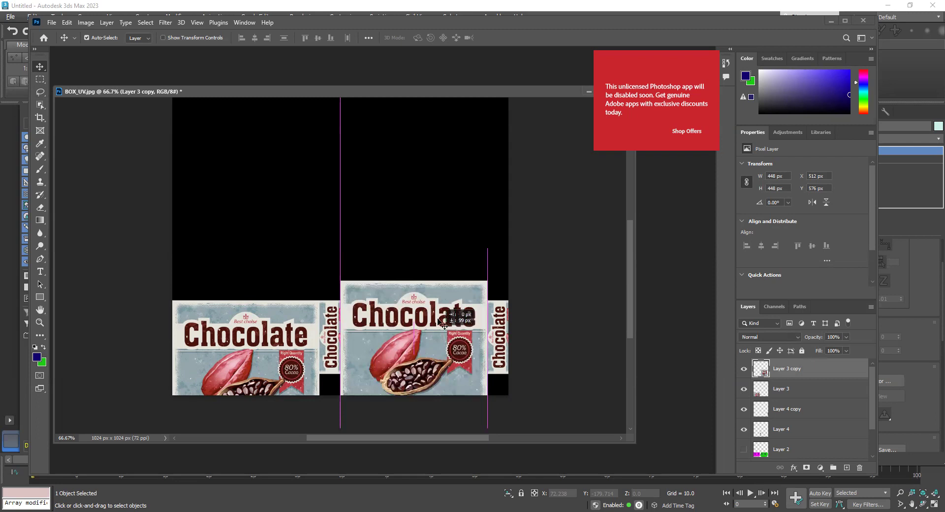
pyautogui.moveTo(442, 322); pyautogui.dragTo(442, 305)
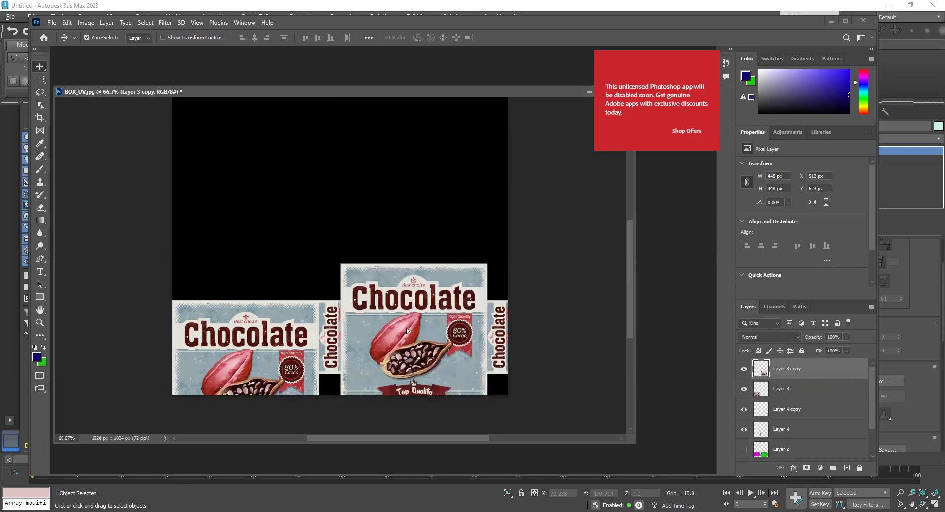
pyautogui.hotkey('ctrl', 'z')
# Step: Save the layered document as the Photoshop file BOX_UV with Maximize Compatibility enabled
pyautogui.hotkey('ctrl', 's')
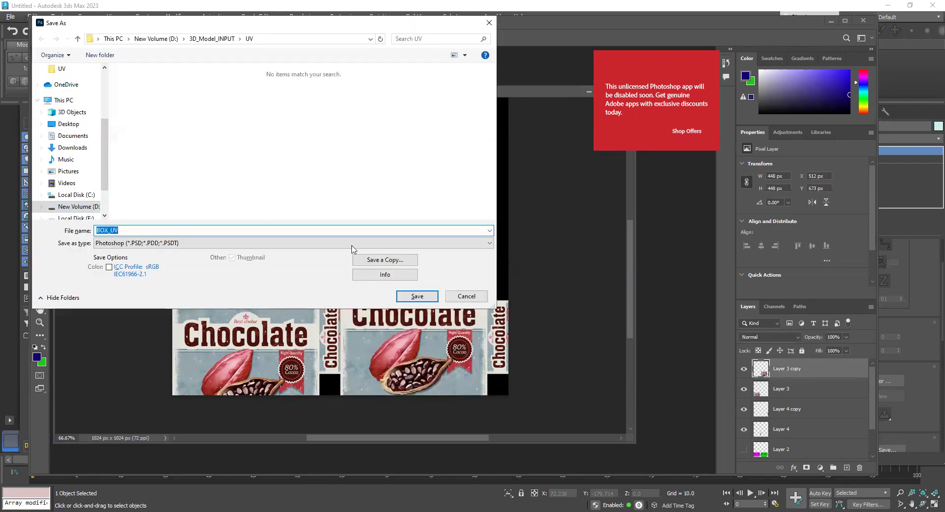
pyautogui.click(416, 296)
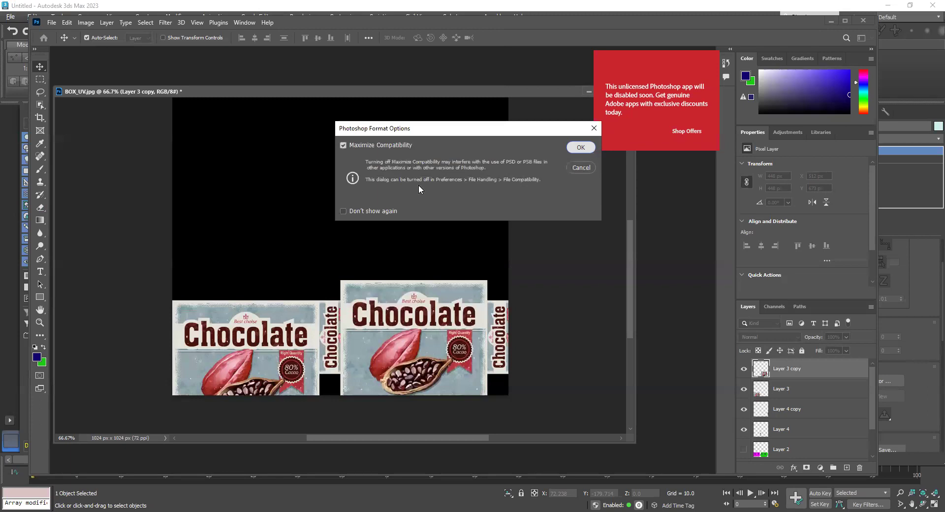
pyautogui.press('Return')
# Step: Save a JPEG copy of the adjusted layout over BOX_UV_Textured_02 at quality 7
pyautogui.hotkey('ctrl', 'alt', 's')
pyautogui.click(254, 243)
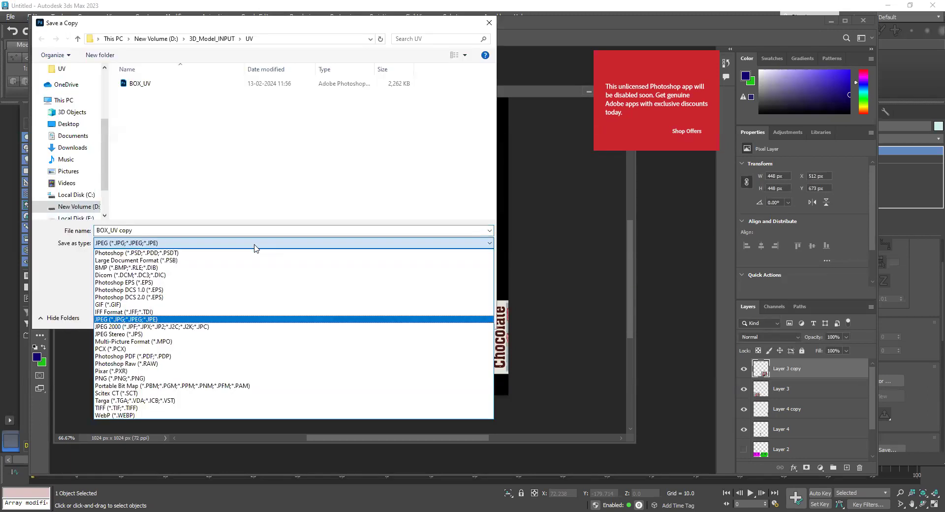
pyautogui.click(256, 244)
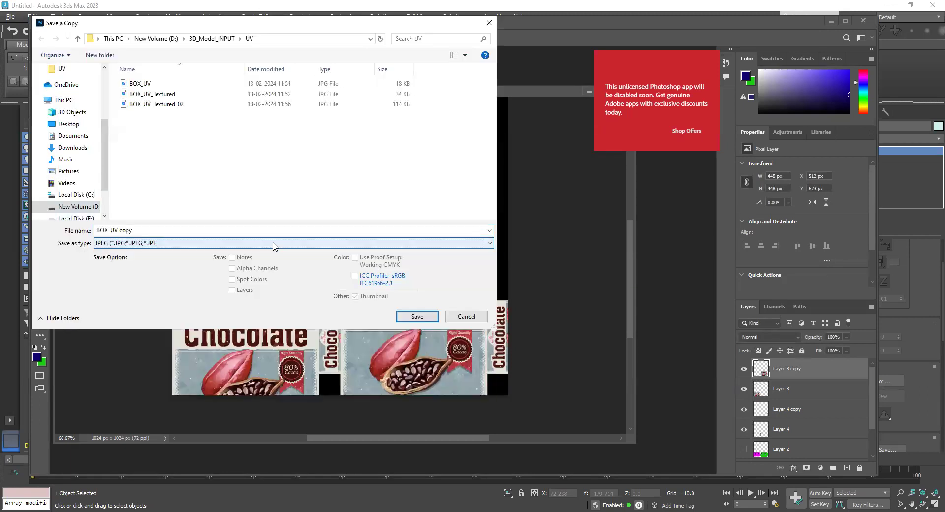
pyautogui.click(240, 103)
pyautogui.click(417, 316)
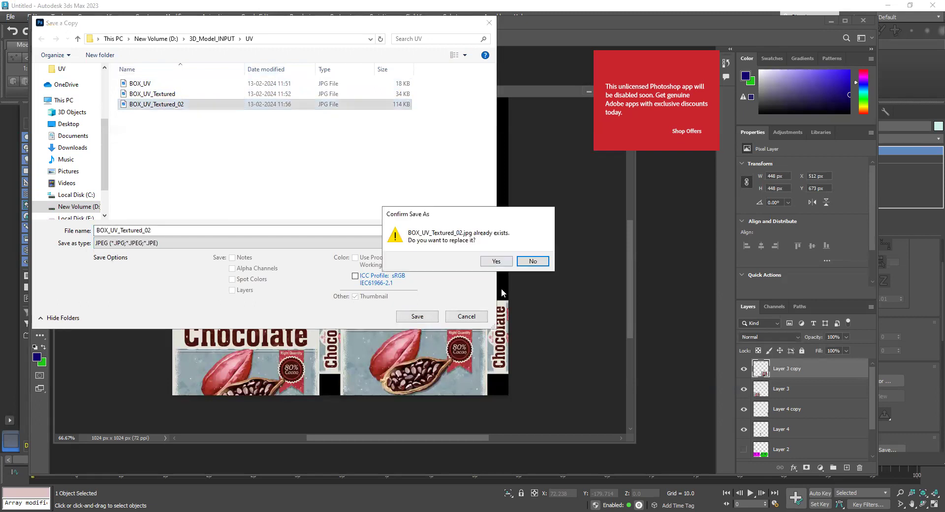
pyautogui.click(496, 262)
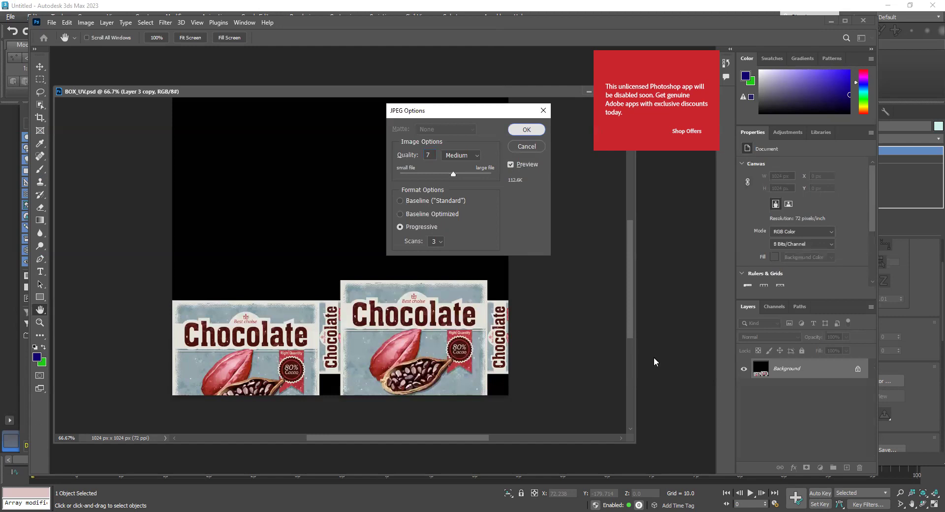
pyautogui.press('Return')
# Step: Switch to 3ds Max and delete the cube, the teal flat box and the tall purple box
pyautogui.hotkey('alt', 'Tab')
pyautogui.keyDown('alt'); pyautogui.moveTo(652, 375); pyautogui.dragTo(604, 363, button='middle'); pyautogui.keyUp('alt')
pyautogui.click(604, 362)
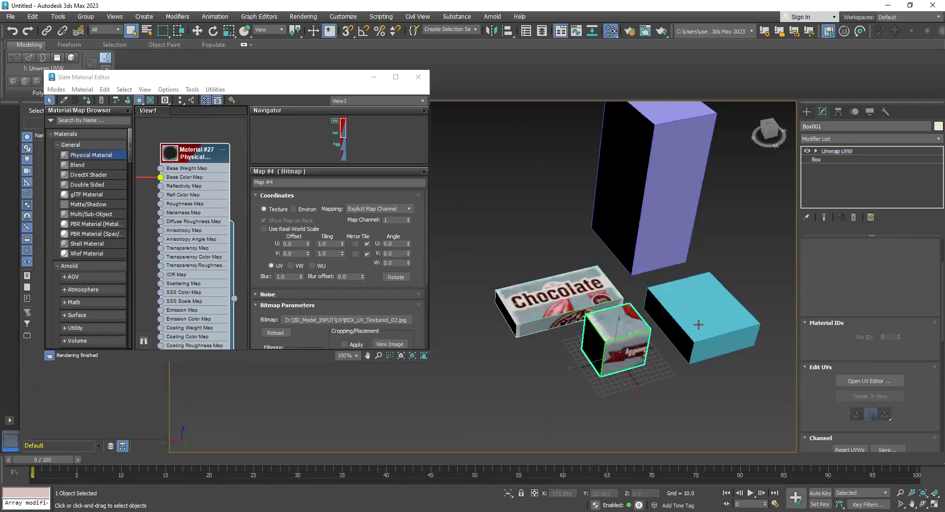
pyautogui.keyDown('ctrl'); pyautogui.click(698, 324); pyautogui.keyUp('ctrl')
pyautogui.keyDown('ctrl'); pyautogui.click(663, 241); pyautogui.keyUp('ctrl')
pyautogui.press('Delete')
# Step: Clone the chocolate box upward so it rests on the first one, and rotate the clone about -21.5° around Z
pyautogui.click(583, 293)
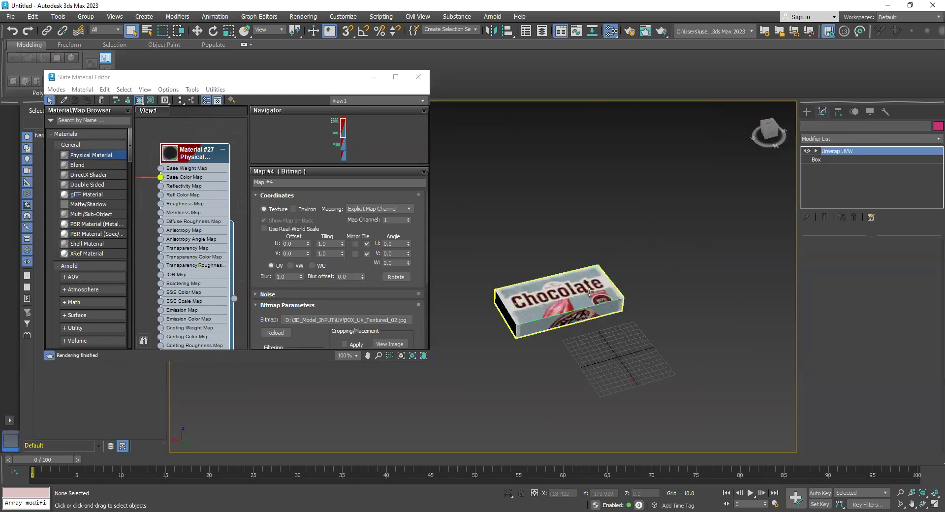
pyautogui.press('w')
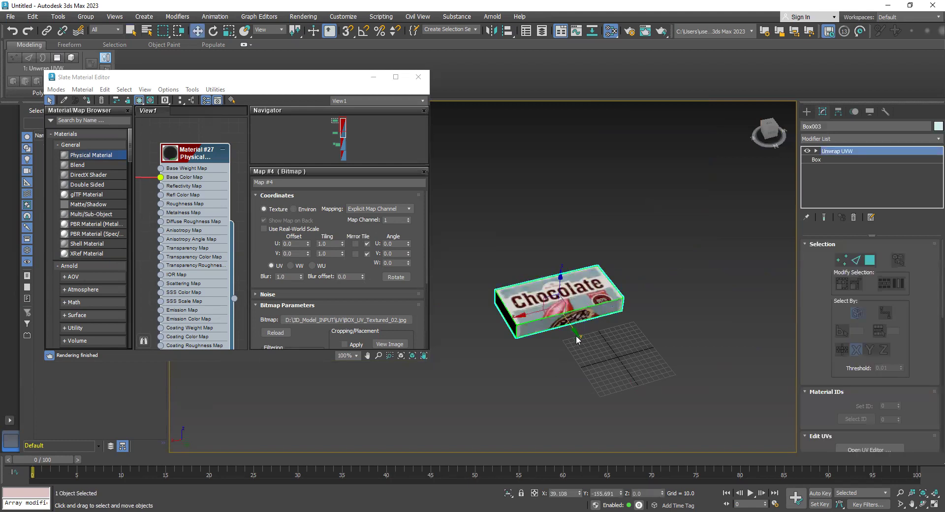
pyautogui.keyDown('alt'); pyautogui.moveTo(566, 315); pyautogui.dragTo(562, 278, button='middle'); pyautogui.keyUp('alt')
pyautogui.click(574, 303)
pyautogui.moveTo(574, 302)
pyautogui.keyDown('shift'); pyautogui.mouseDown()
pyautogui.moveTo(538, 299)
pyautogui.moveTo(564, 249)
pyautogui.mouseUp(); pyautogui.keyUp('shift')
pyautogui.click(518, 304)
pyautogui.click(479, 303)
pyautogui.press('e')
pyautogui.moveTo(583, 303); pyautogui.dragTo(573, 367)
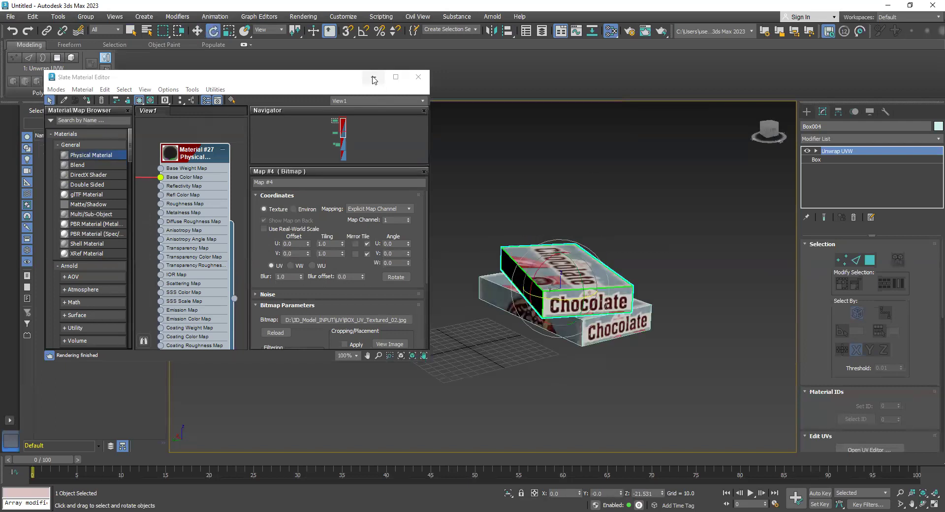
# Step: Draw a large ground plane beneath the stacked chocolate boxes and render the Perspective view
pyautogui.click(807, 112)
pyautogui.click(903, 227)
pyautogui.keyDown('alt'); pyautogui.moveTo(474, 224); pyautogui.dragTo(506, 295, button='middle'); pyautogui.keyUp('alt')
pyautogui.moveTo(426, 132); pyautogui.dragTo(616, 511)
pyautogui.rightClick(553, 396)
pyautogui.keyDown('alt'); pyautogui.moveTo(553, 396); pyautogui.dragTo(632, 374, button='middle'); pyautogui.keyUp('alt')
pyautogui.scroll(3, 622, 378)
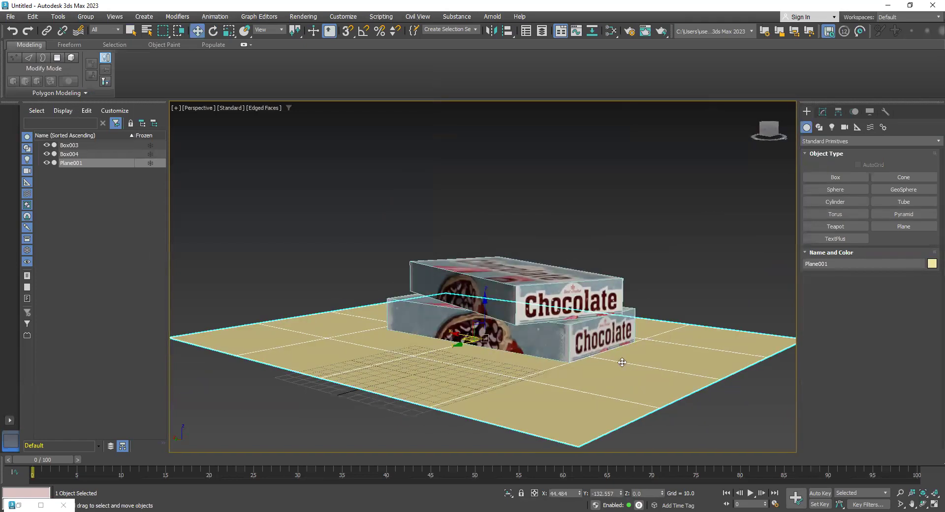
pyautogui.hotkey('shift', 'q')
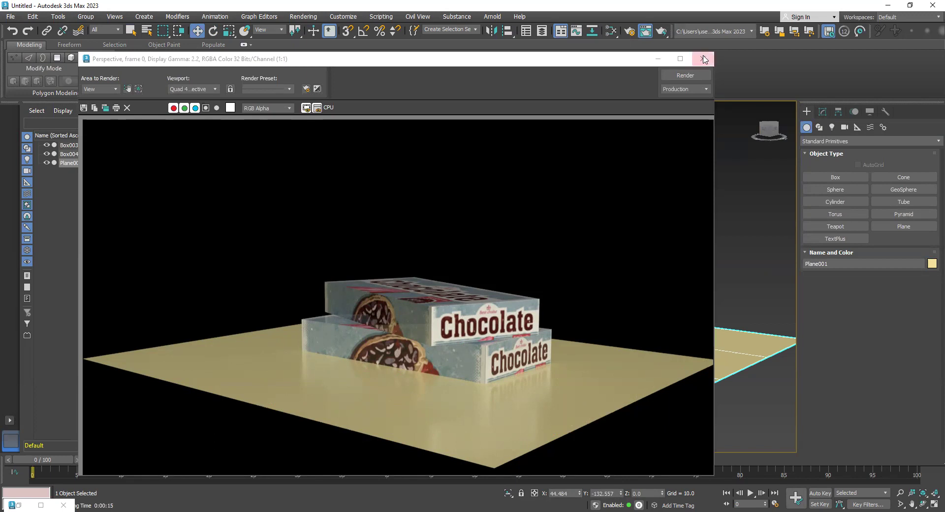
pyautogui.click(702, 58)
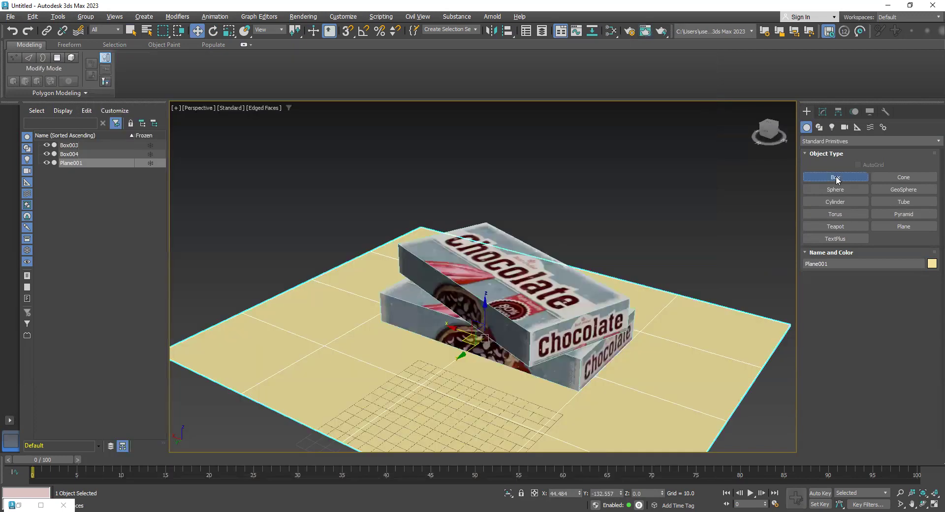
# Step: Create a new box beside the ground plane, about 87 long, 192 wide and 39 high
pyautogui.click(835, 177)
pyautogui.keyDown('alt'); pyautogui.moveTo(468, 350); pyautogui.dragTo(490, 329, button='middle'); pyautogui.keyUp('alt')
pyautogui.moveTo(489, 329); pyautogui.dragTo(763, 428)
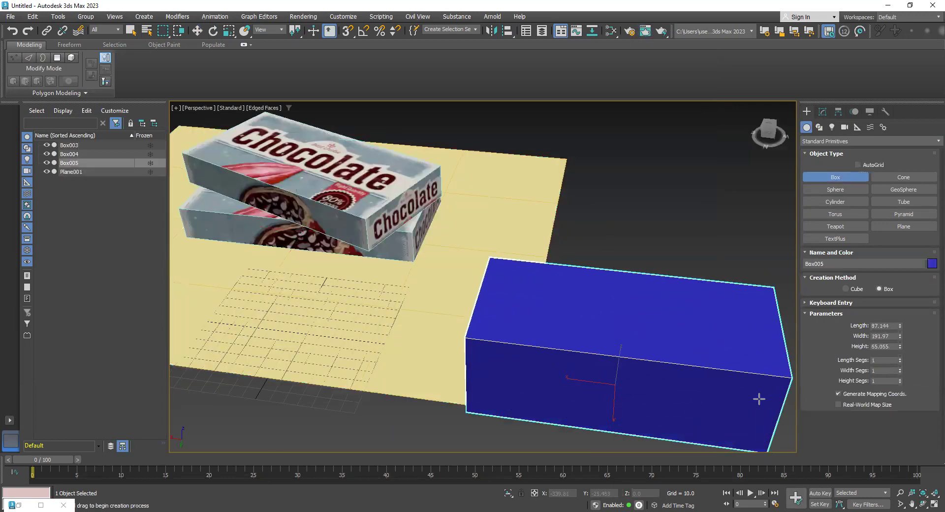
pyautogui.click(739, 400)
pyautogui.press('w')
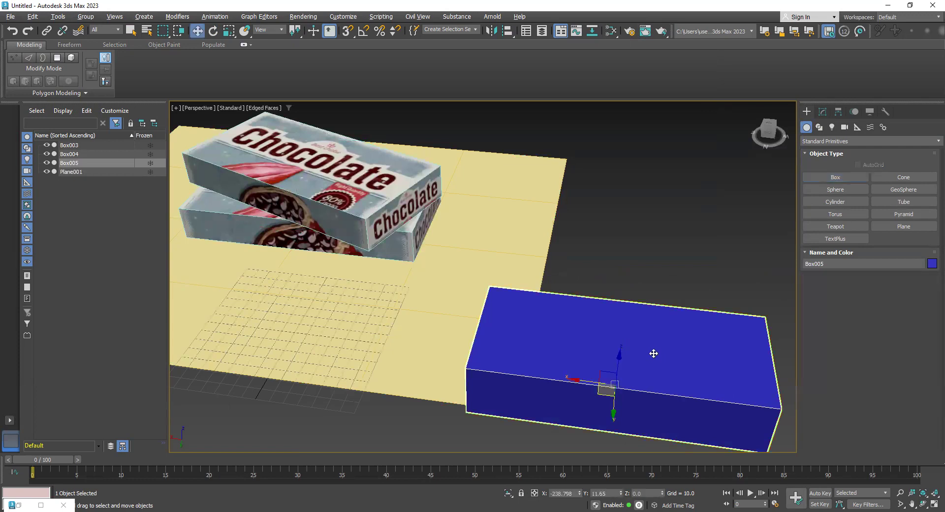
# Step: Add an Unwrap UVW modifier to the new box and open its UV editor
pyautogui.keyDown('alt'); pyautogui.moveTo(653, 353); pyautogui.dragTo(638, 318, button='middle'); pyautogui.keyUp('alt')
pyautogui.click(823, 112)
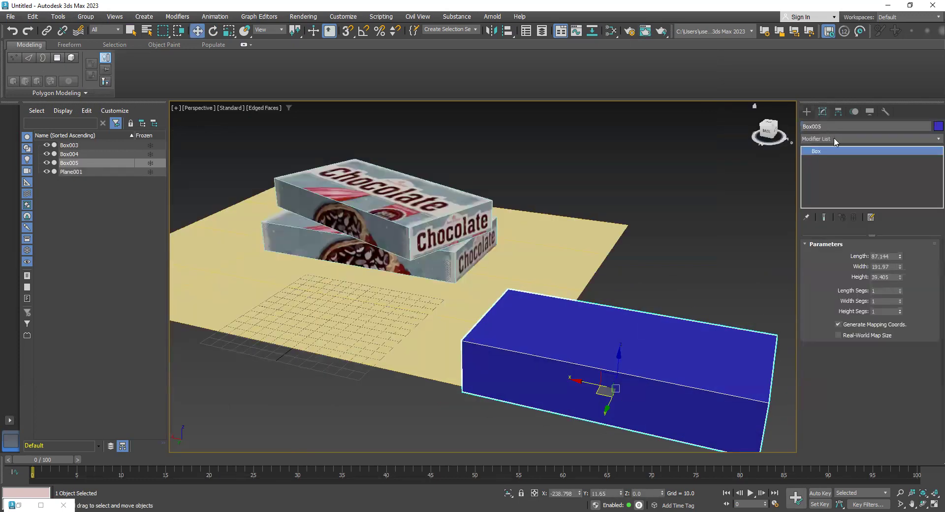
pyautogui.click(838, 139)
pyautogui.write('u')
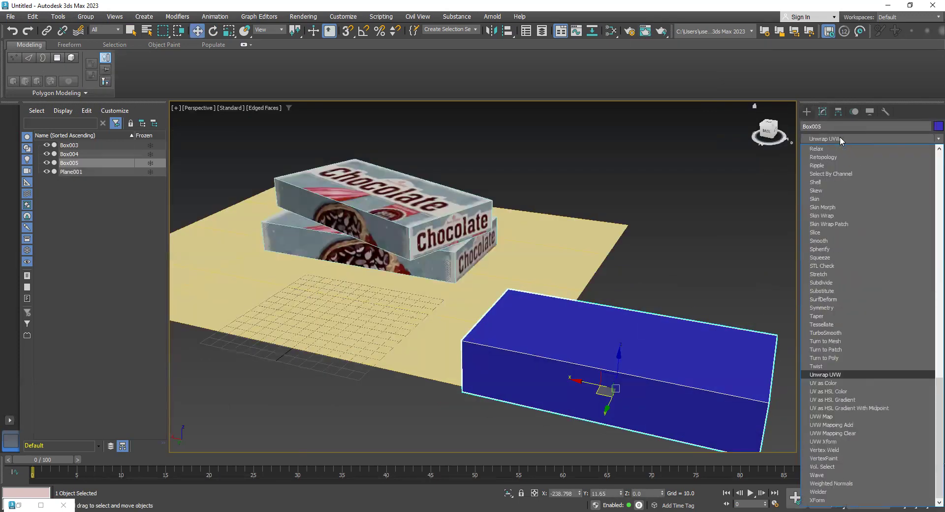
pyautogui.press('Return')
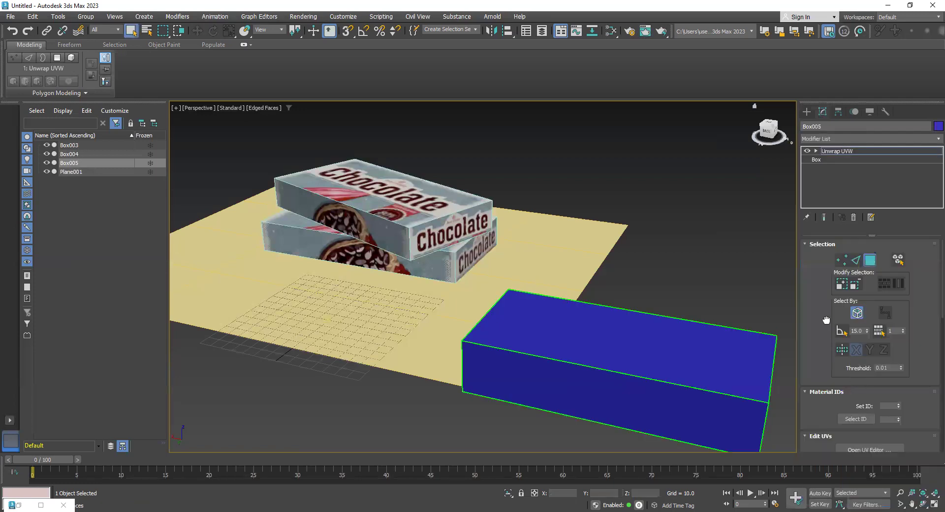
pyautogui.scroll(-1, 858, 347)
pyautogui.click(859, 348)
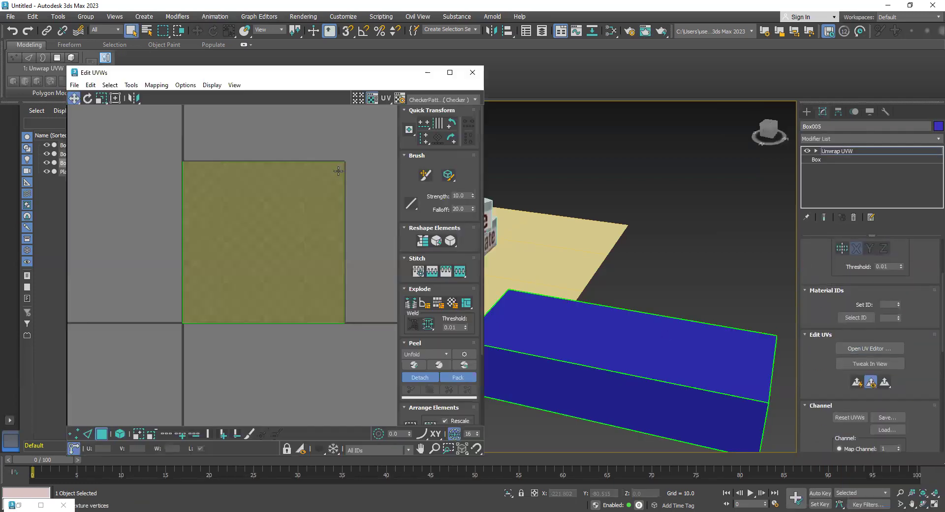
# Step: Select all of the new box's UV faces and apply Unfold Mapping with Walk to closest face and normalized clusters
pyautogui.moveTo(372, 128); pyautogui.dragTo(140, 392)
pyautogui.click(156, 86)
pyautogui.click(179, 126)
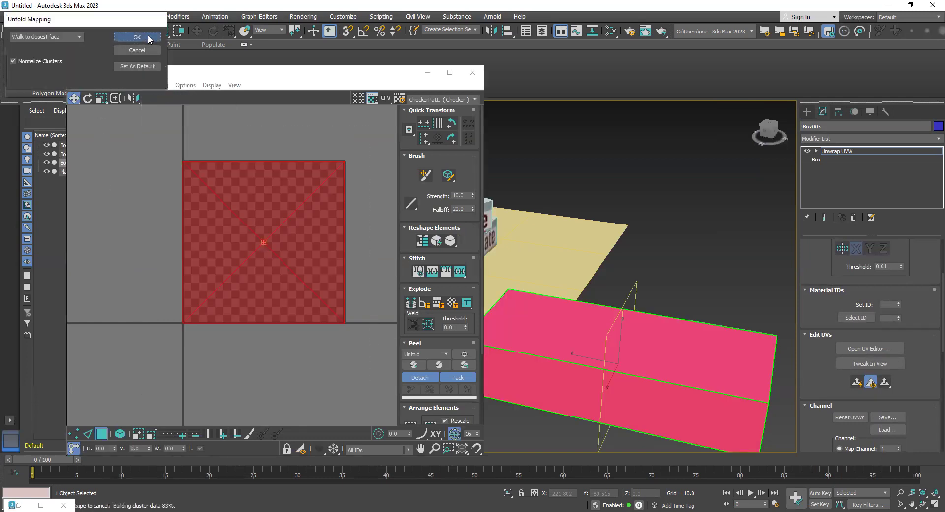
pyautogui.click(133, 158)
# Step: Examine which side of the new box each face of the unfolded UV layout corresponds to
pyautogui.click(202, 304)
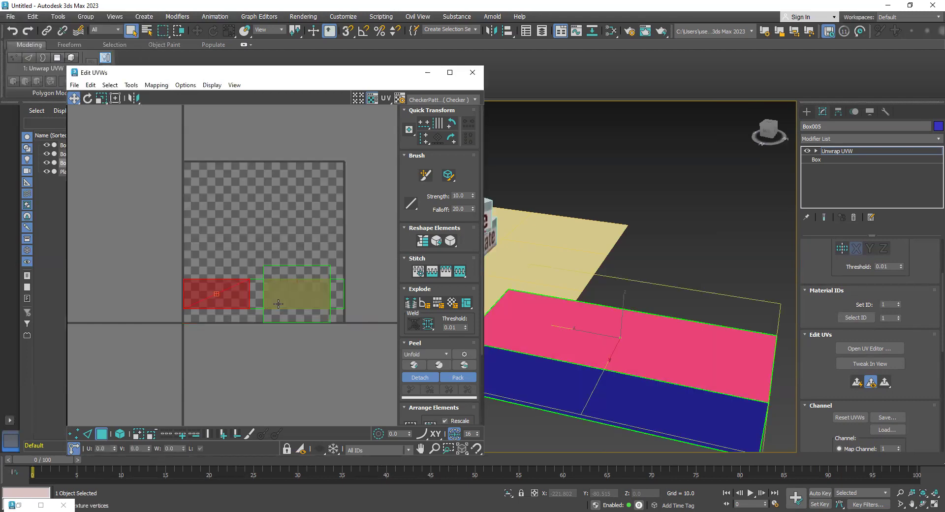
pyautogui.click(257, 298)
pyautogui.click(306, 294)
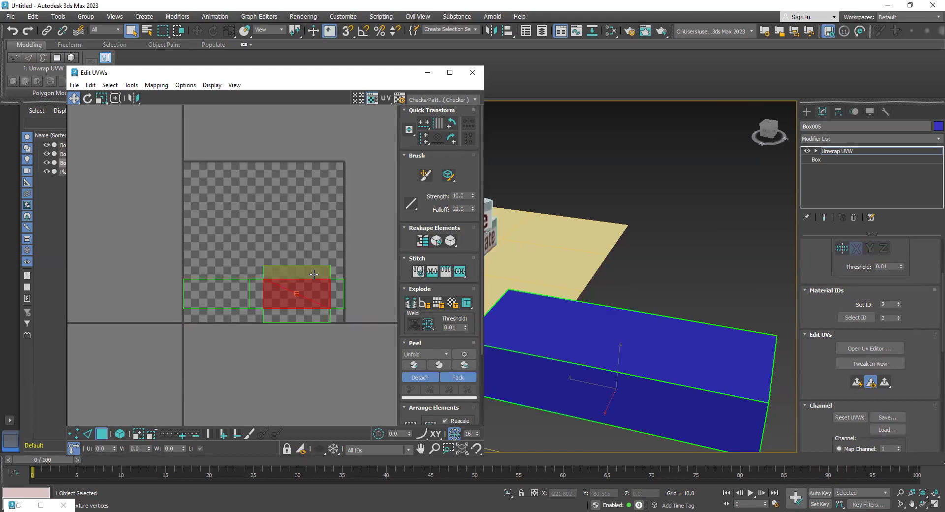
pyautogui.click(337, 295)
pyautogui.keyDown('alt'); pyautogui.moveTo(730, 372); pyautogui.dragTo(635, 389, button='middle'); pyautogui.keyUp('alt')
pyautogui.click(611, 398)
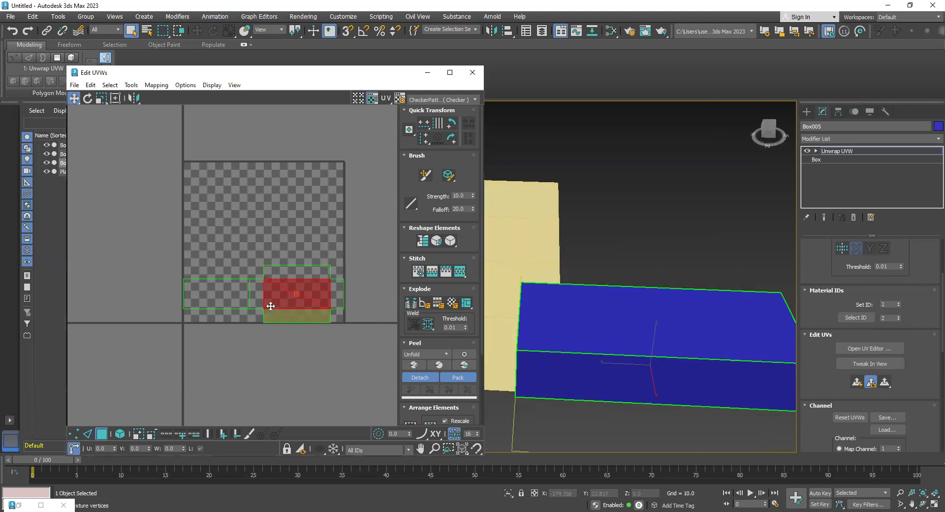
pyautogui.click(216, 295)
pyautogui.click(89, 162)
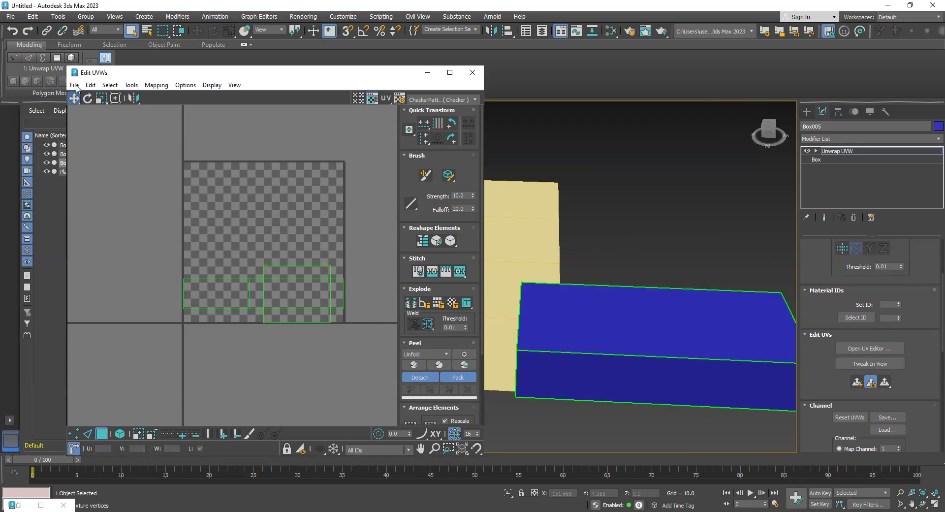
# Step: Render the new box's UV layout as a 1024 x 1024 UV template
pyautogui.click(74, 85)
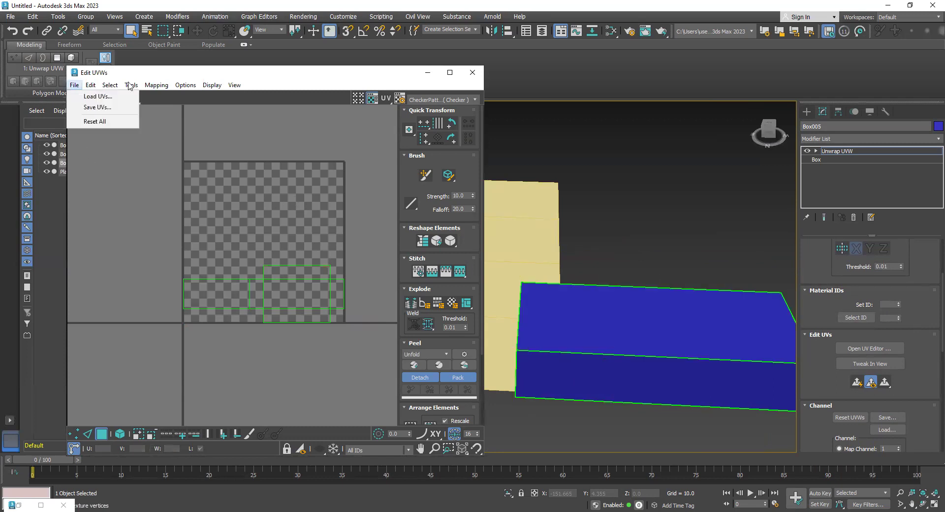
pyautogui.click(187, 266)
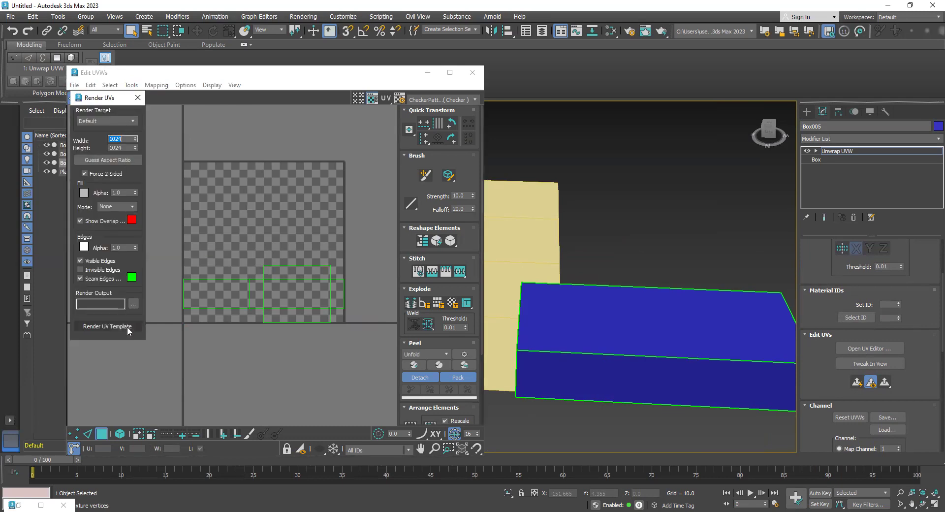
pyautogui.click(127, 327)
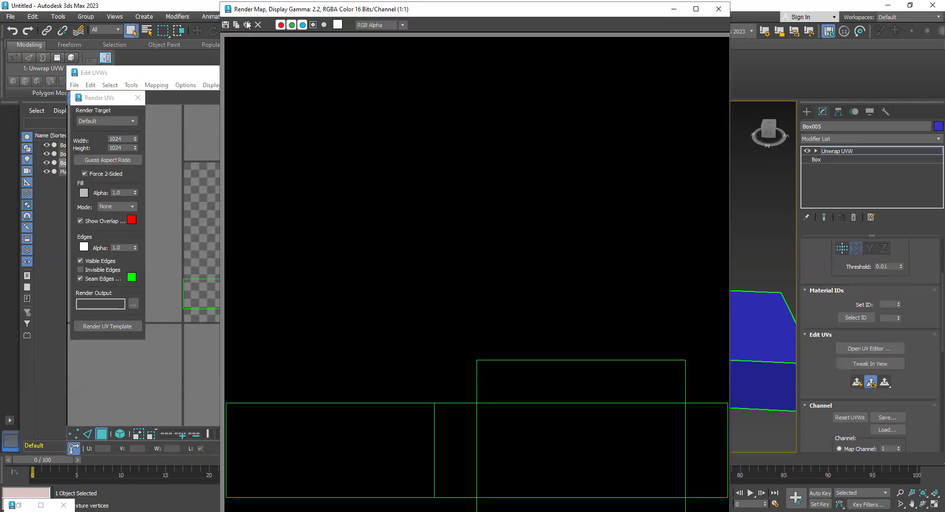
# Step: Save the rendered UV template as the JPEG file UV_02_TEST in the UV folder, accepting the image quality options
pyautogui.click(226, 24)
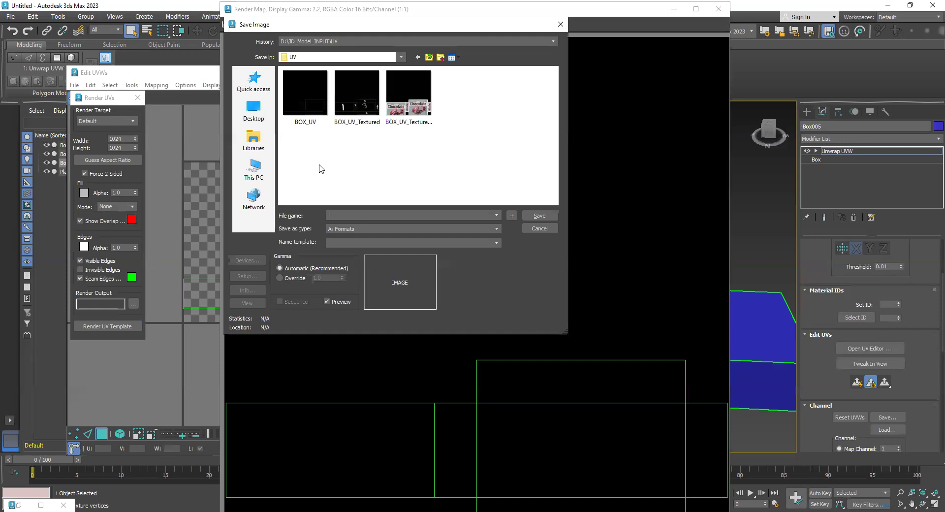
pyautogui.click(386, 224)
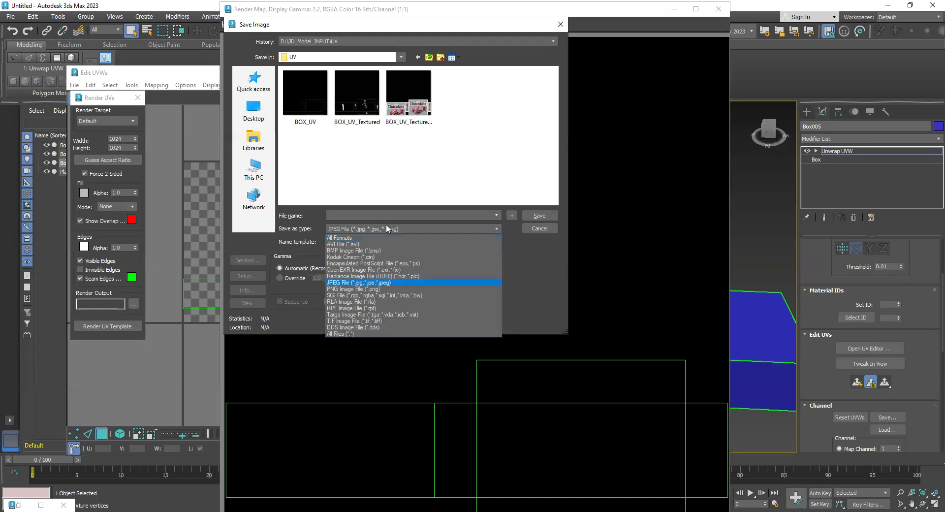
pyautogui.click(386, 227)
pyautogui.click(389, 216)
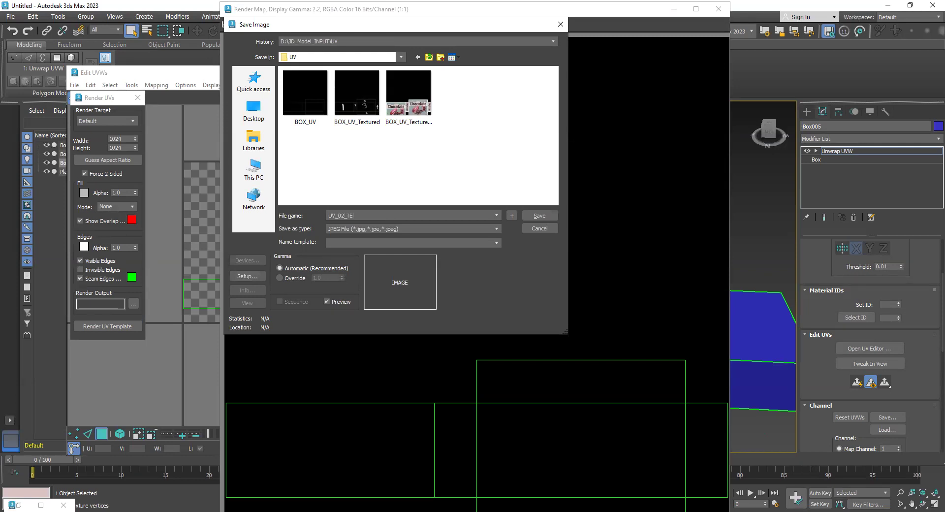
pyautogui.press('Return')
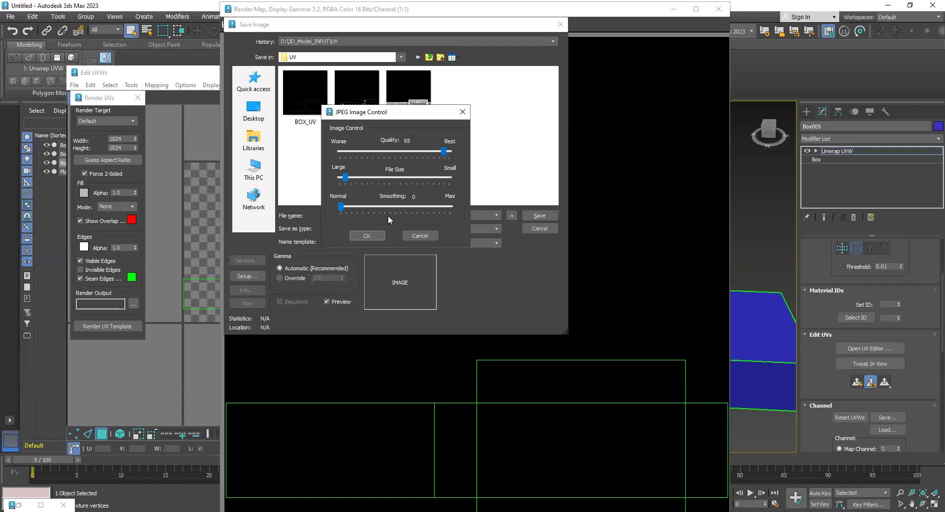
pyautogui.click(367, 235)
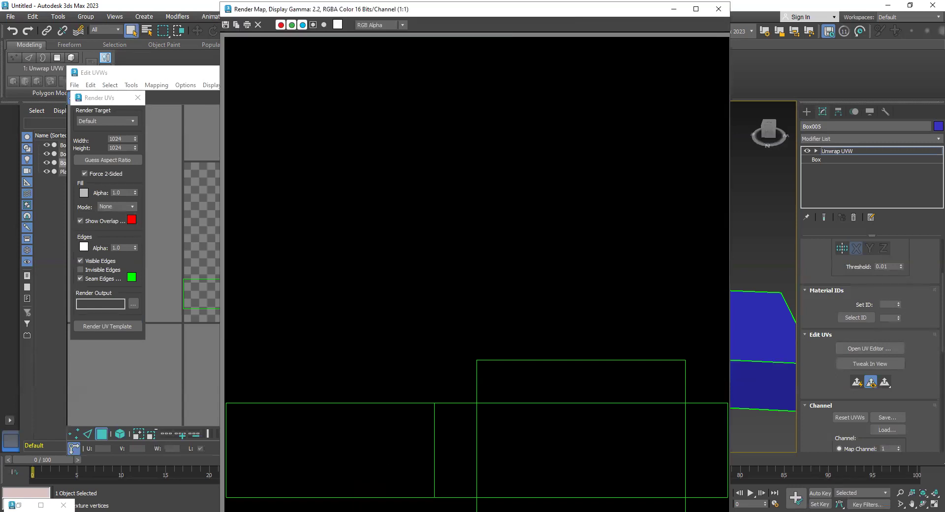
# Step: Switch to Photoshop, open UV_02_TEST.jpg in its own window and add an empty layer above the background
pyautogui.hotkey('alt', 'Tab')
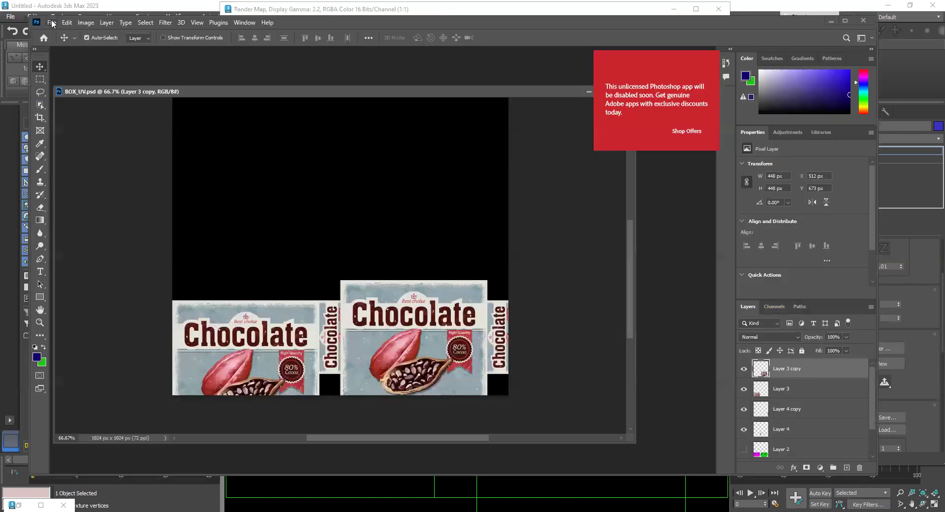
pyautogui.hotkey('ctrl', 'o')
pyautogui.click(359, 91)
pyautogui.press('Return')
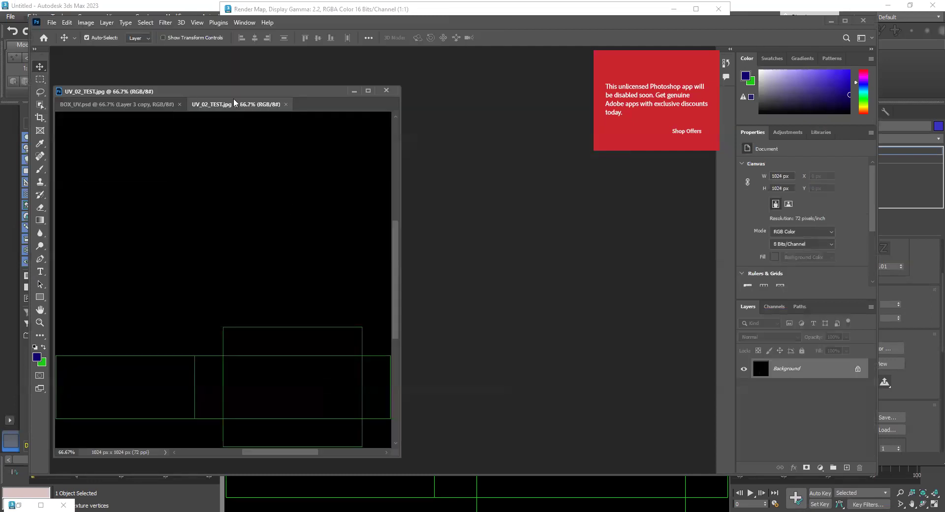
pyautogui.click(848, 467)
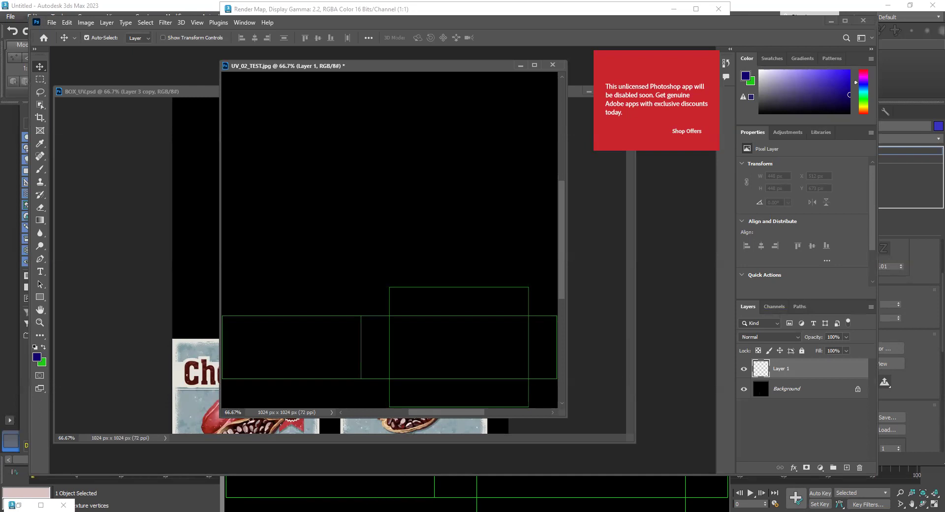
# Step: Return to 3ds Max, create a new Physical Material in the Slate Material Editor and assign it to the new box
pyautogui.click(433, 511)
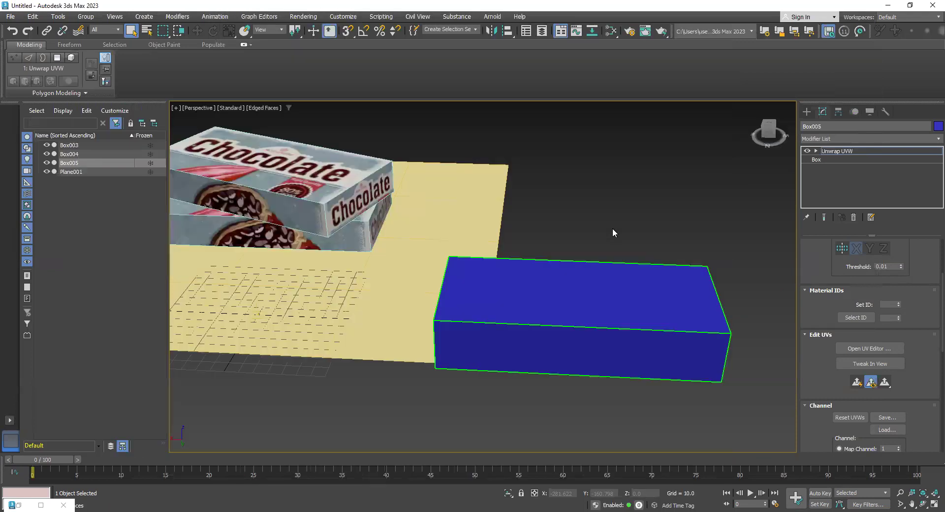
pyautogui.press('m')
pyautogui.moveTo(124, 154); pyautogui.dragTo(211, 152)
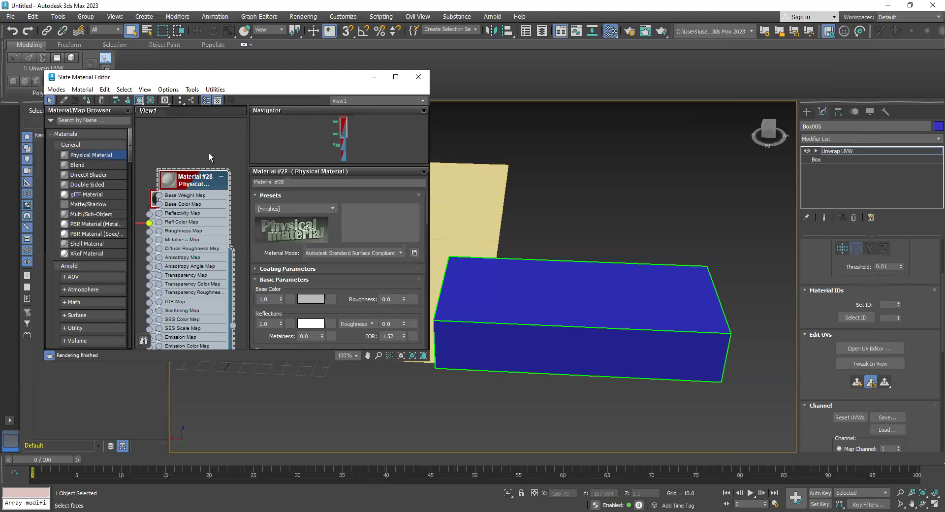
pyautogui.click(87, 100)
# Step: Load the BOX_UV_Textured_02 image as a Bitmap into the new material's base color map
pyautogui.click(331, 299)
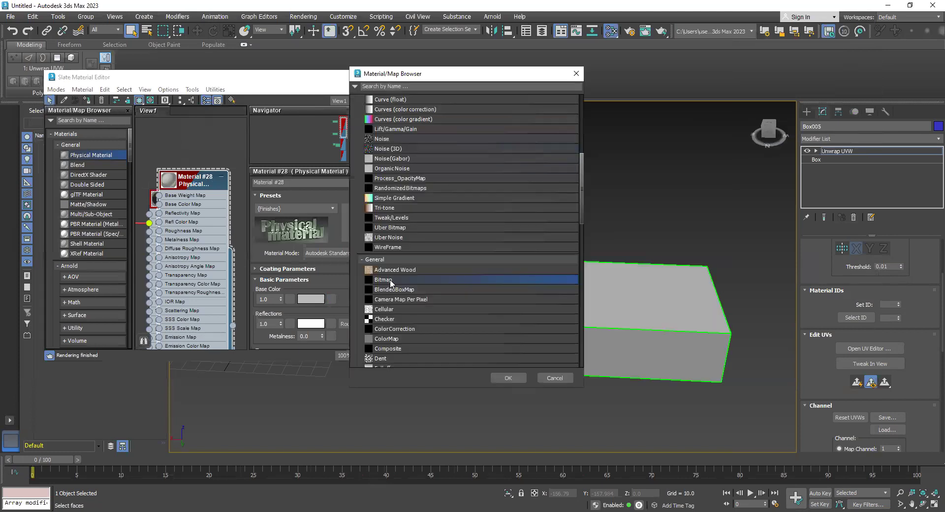
pyautogui.doubleClick(390, 280)
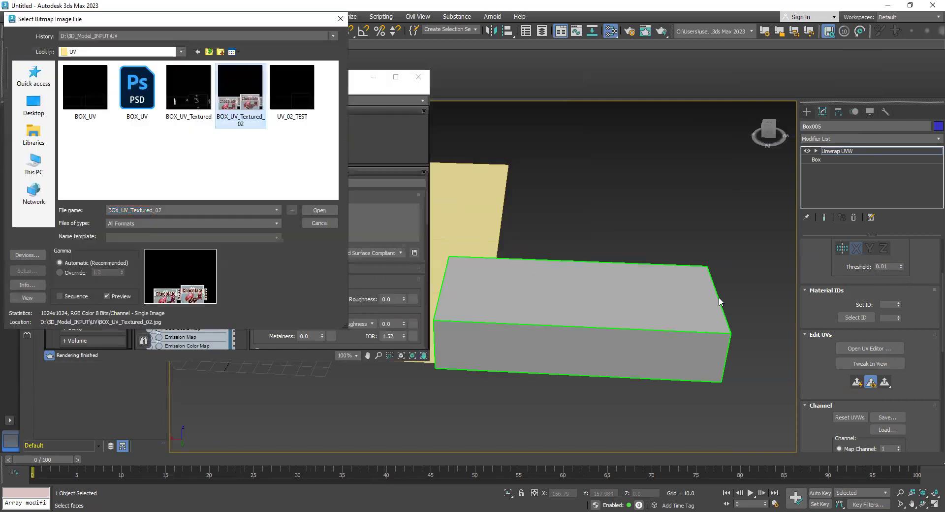
pyautogui.press('Return')
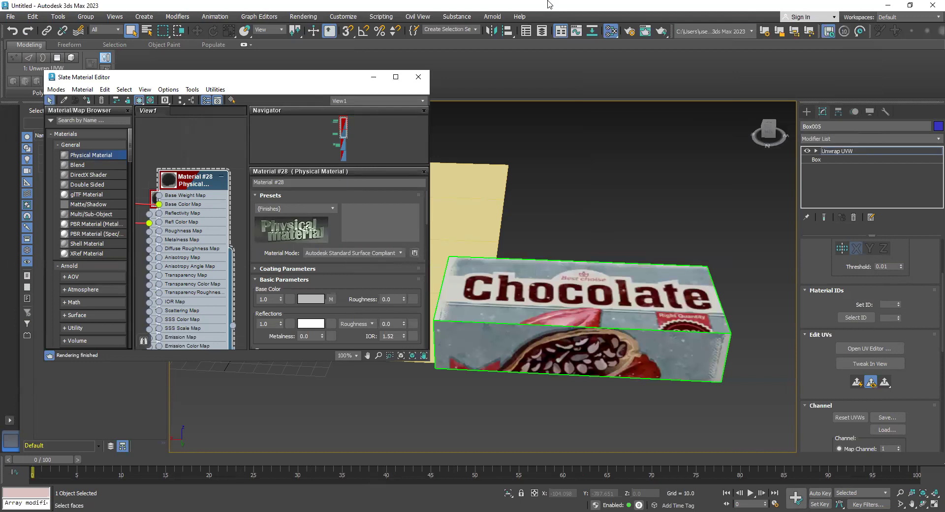
pyautogui.click(549, 4)
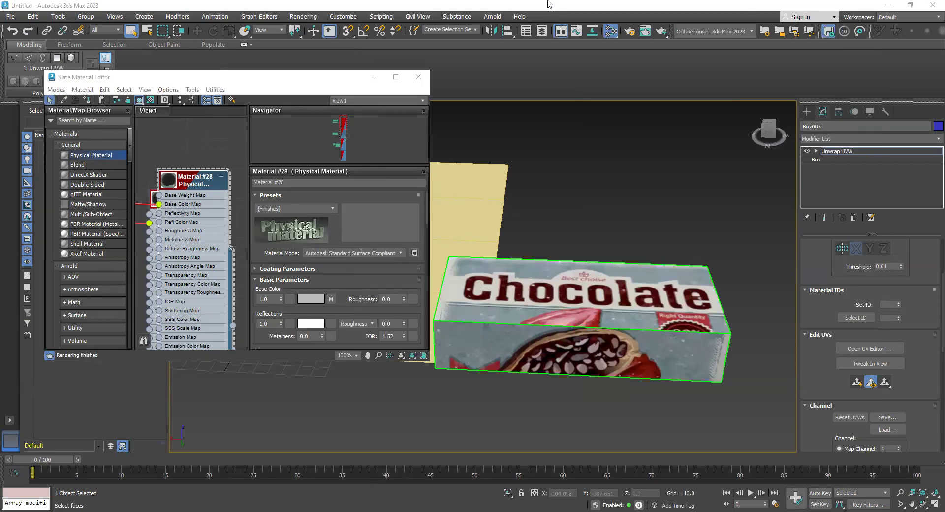